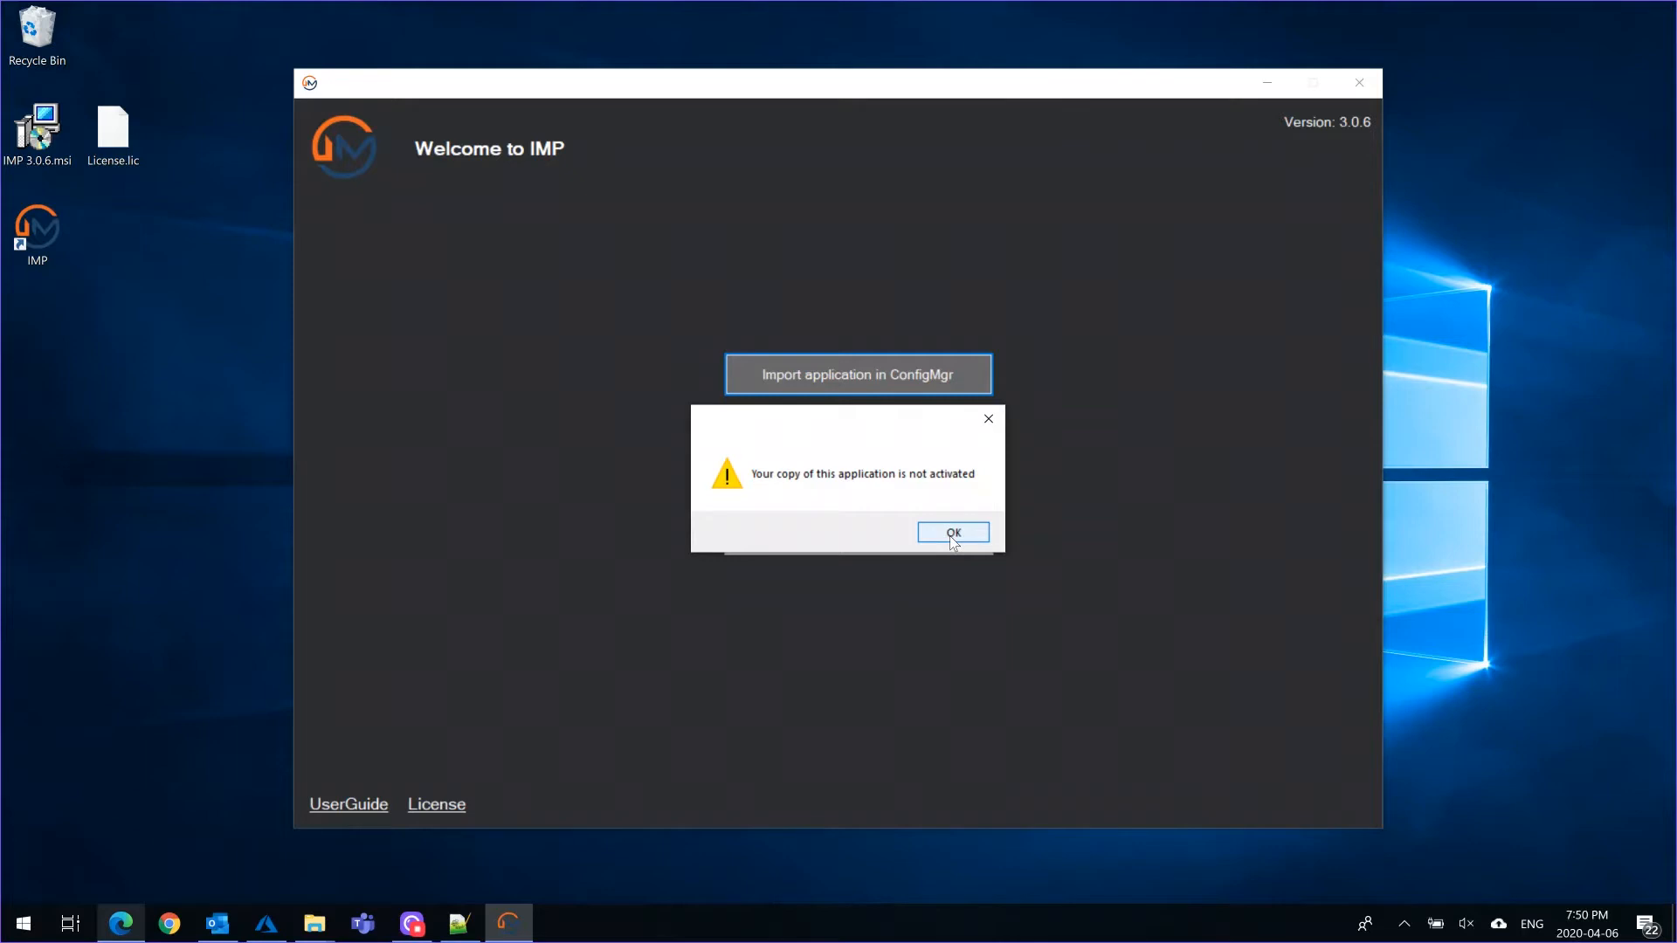
# Copy License.lic from the desktop into the ImpTool 3.0.6 program folder with administrator permission, and restart IMP
pyautogui.click(952, 533)
pyautogui.click(535, 143)
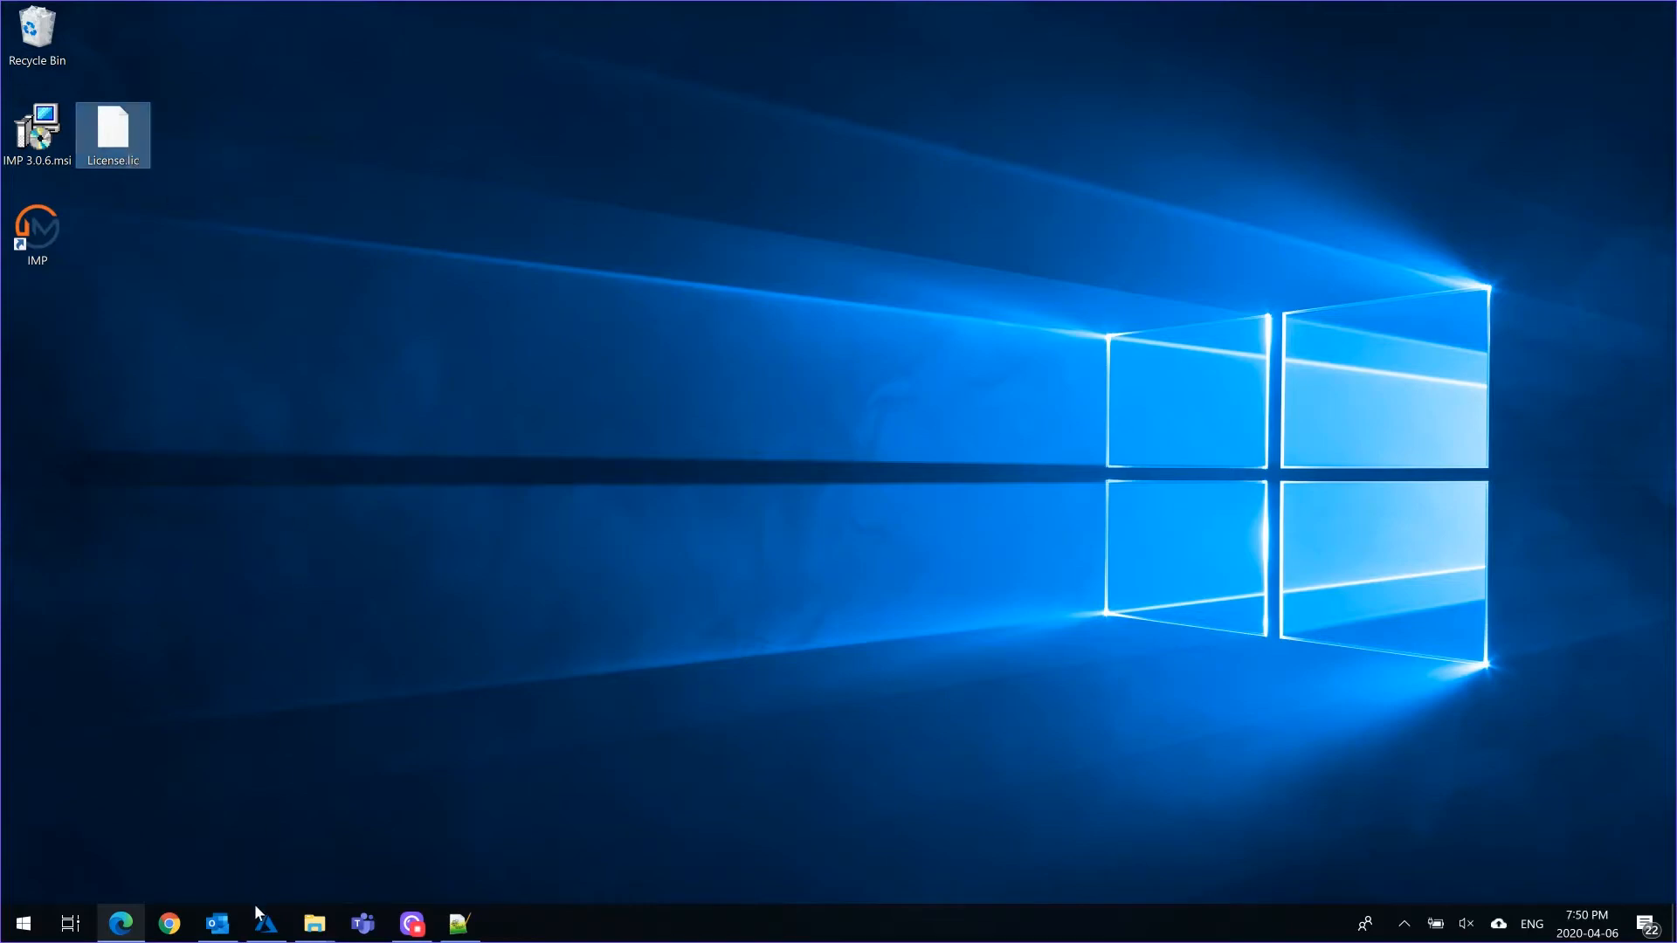
pyautogui.moveTo(314, 923)
pyautogui.click(216, 842)
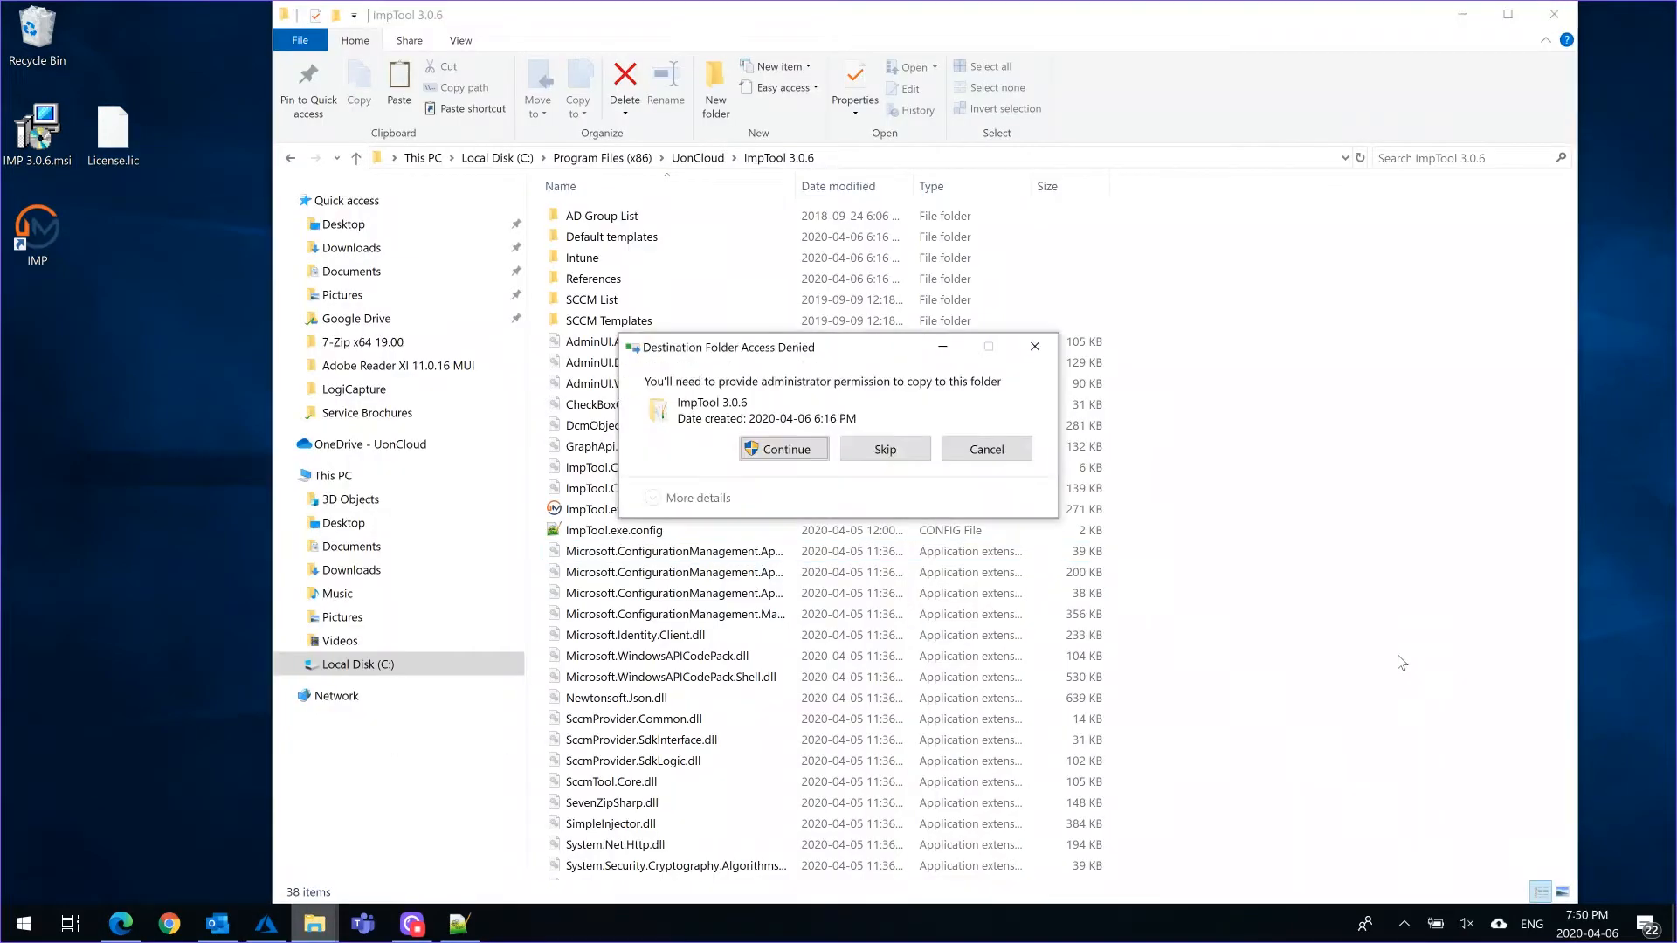
pyautogui.click(772, 451)
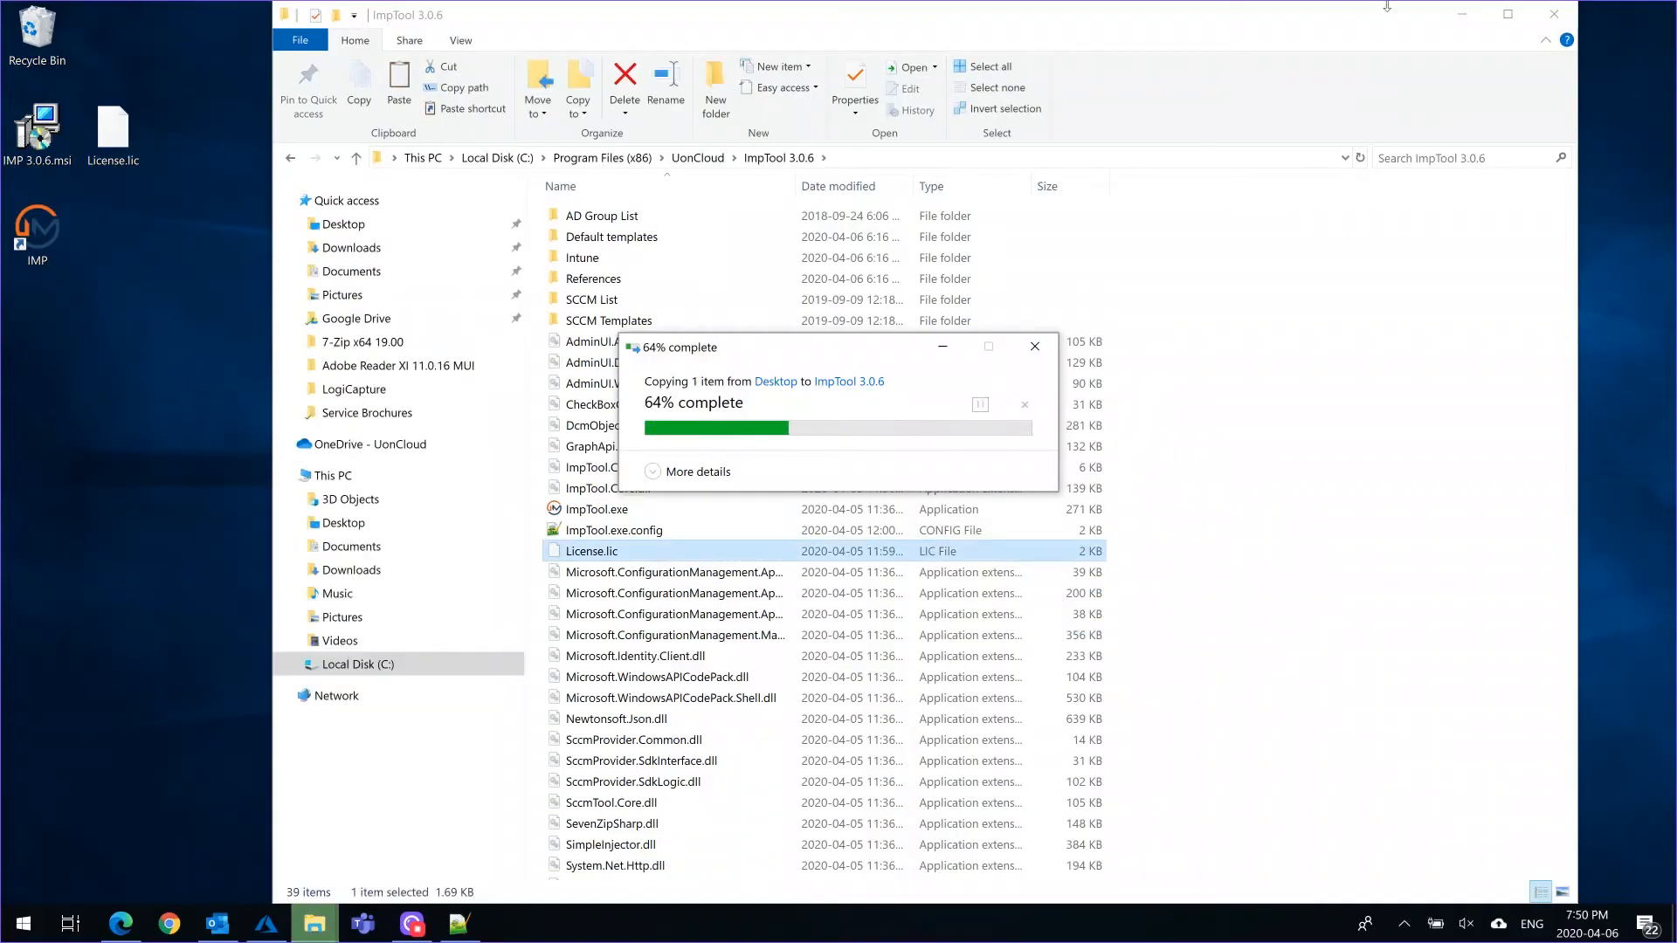
pyautogui.click(1462, 17)
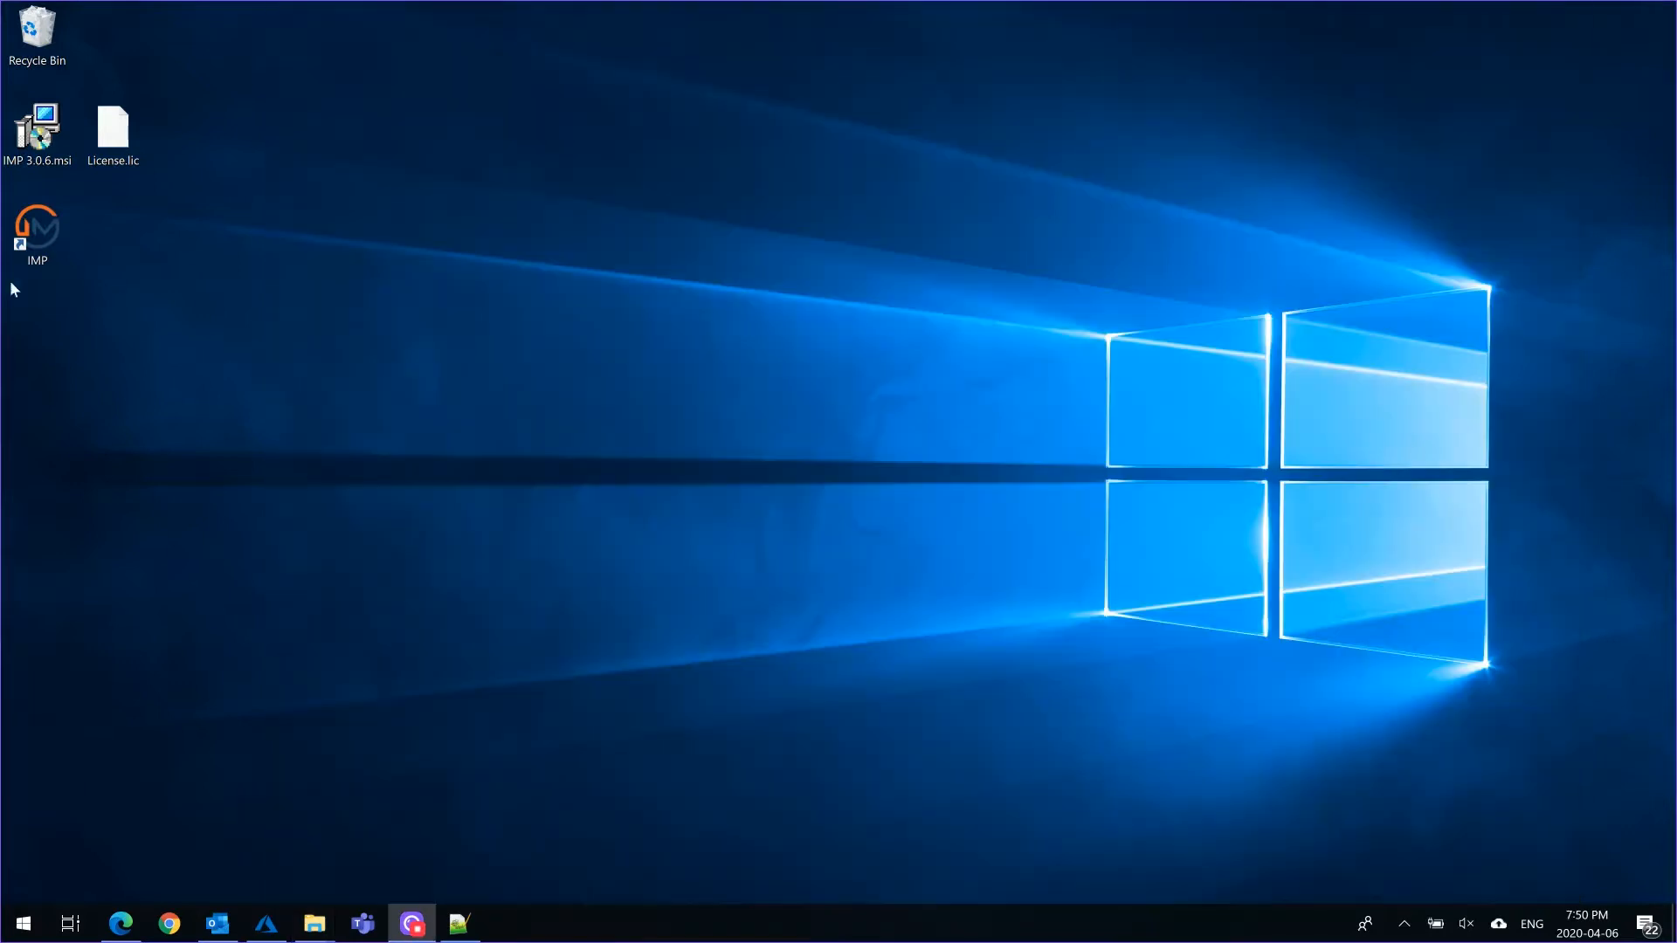
pyautogui.doubleClick(40, 233)
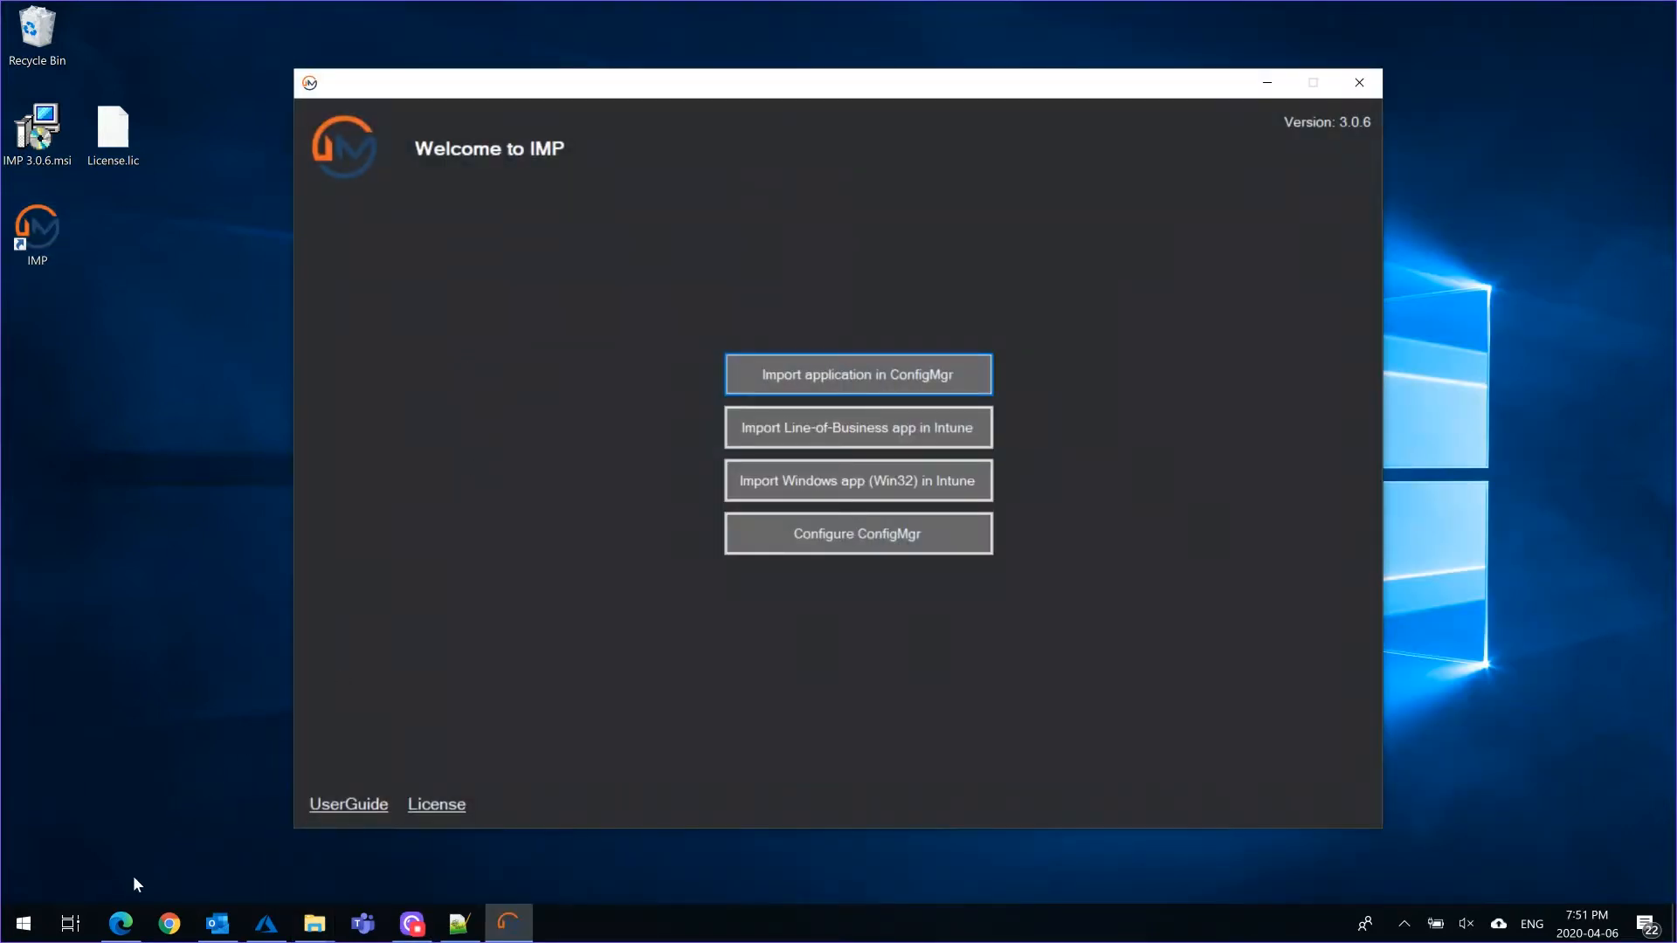
# Switch to the Azure portal in the browser and review the IMP_App registration's redirect URIs and API permissions
pyautogui.click(121, 924)
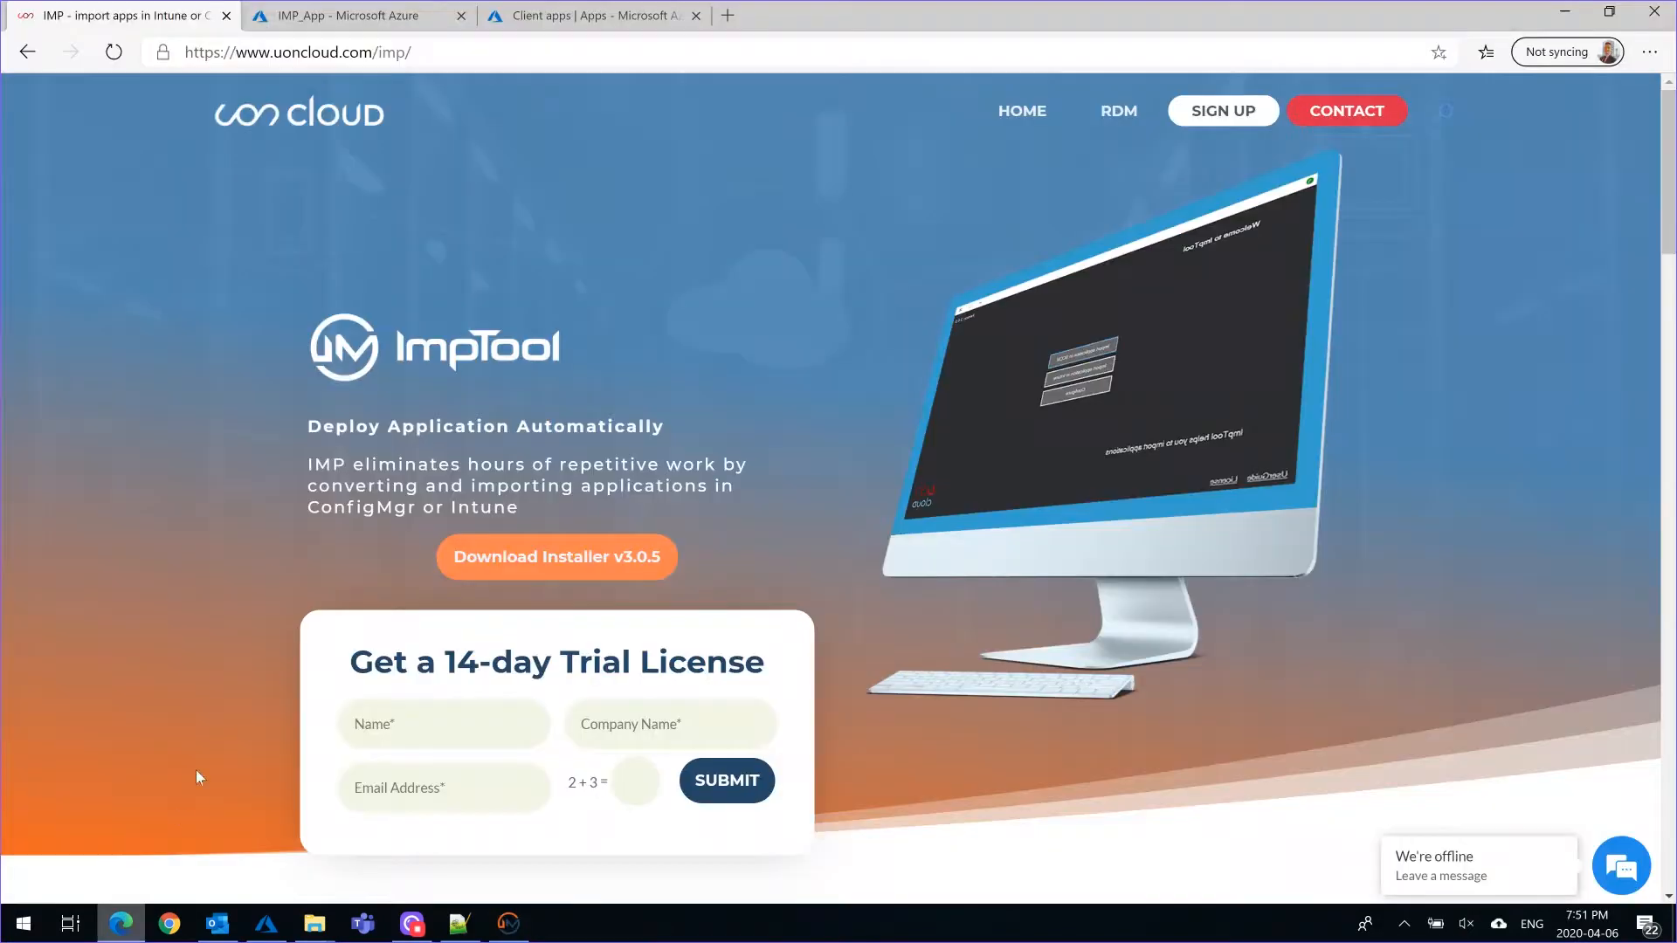
pyautogui.click(337, 18)
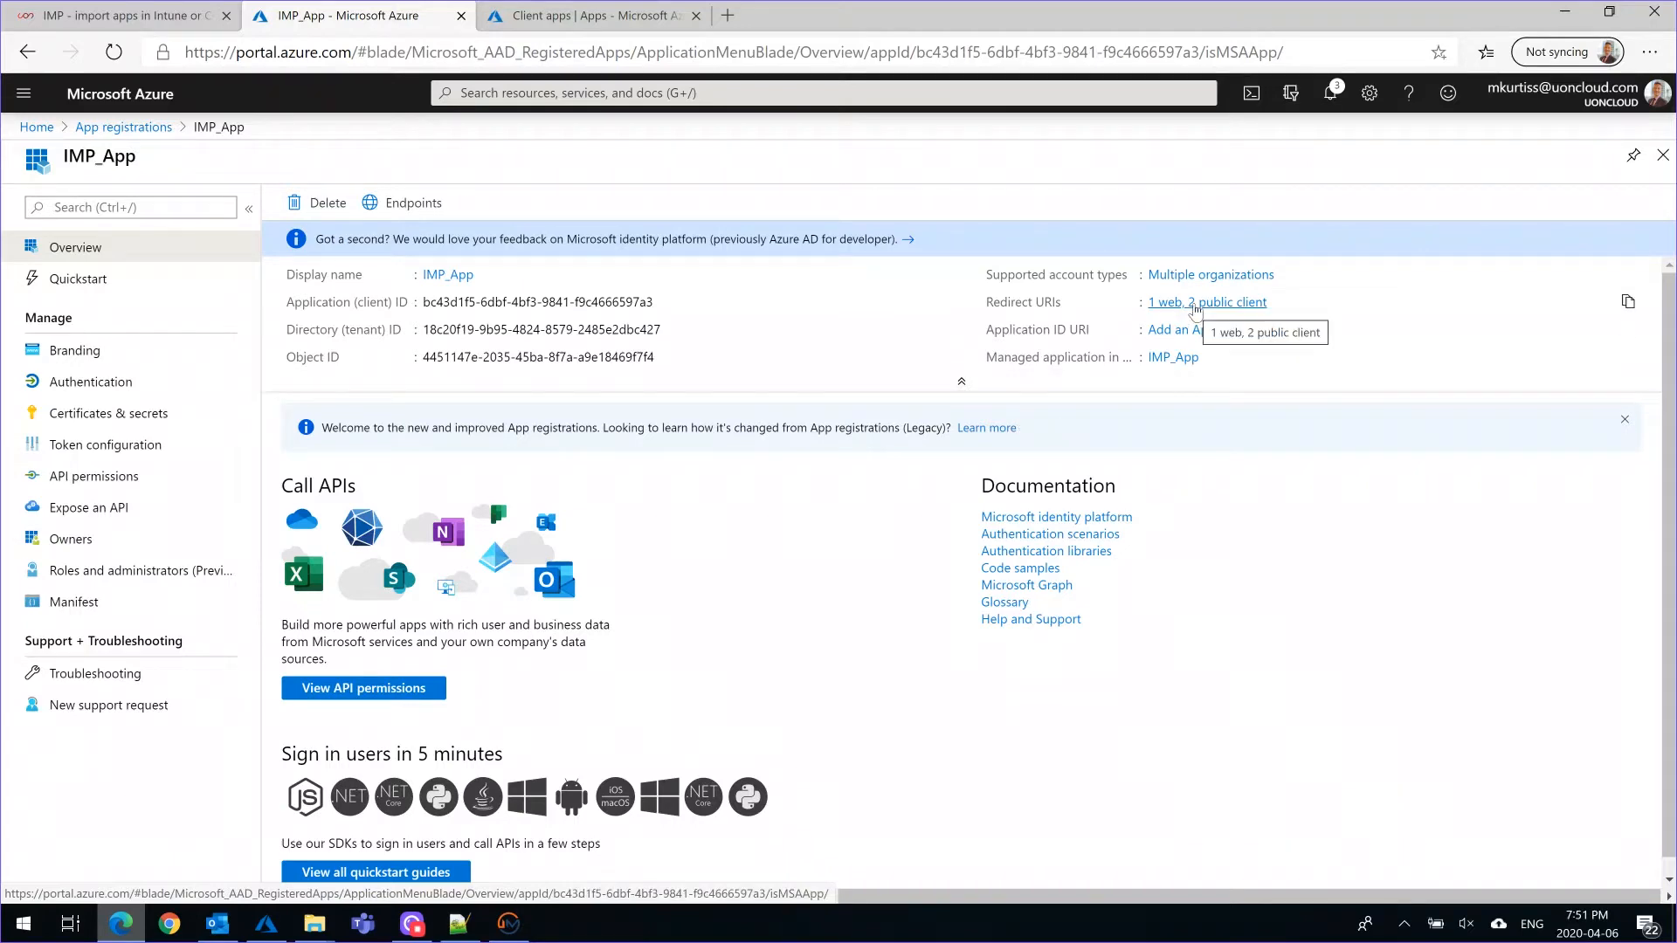
pyautogui.click(1196, 303)
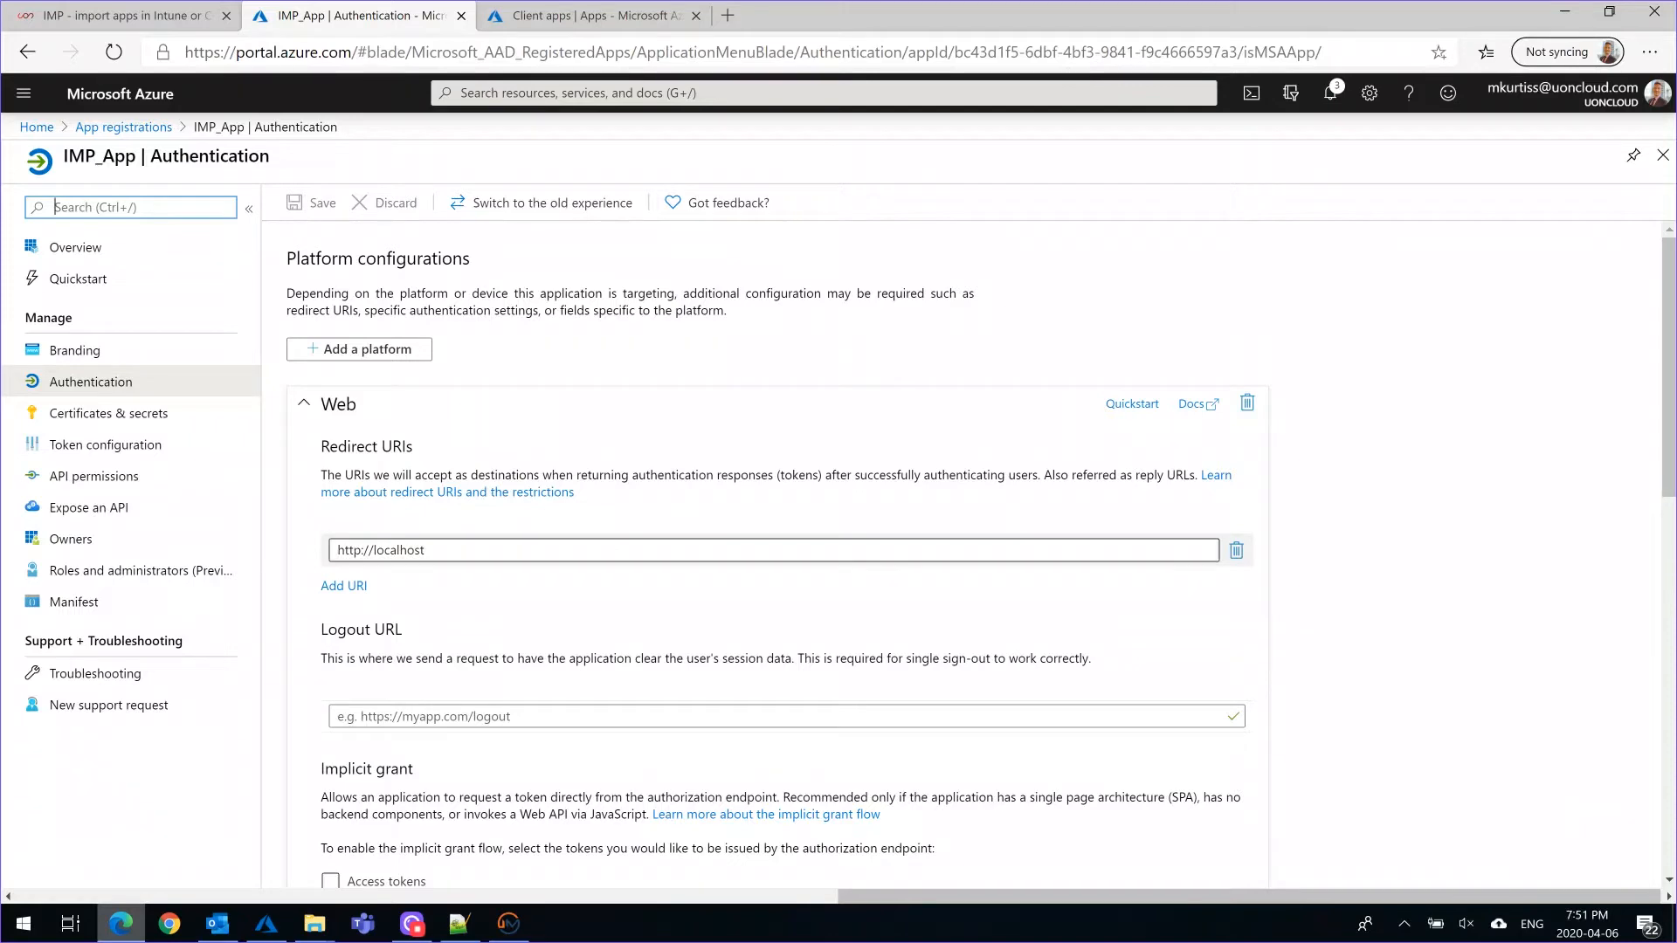
pyautogui.scroll(-3, 759, 602)
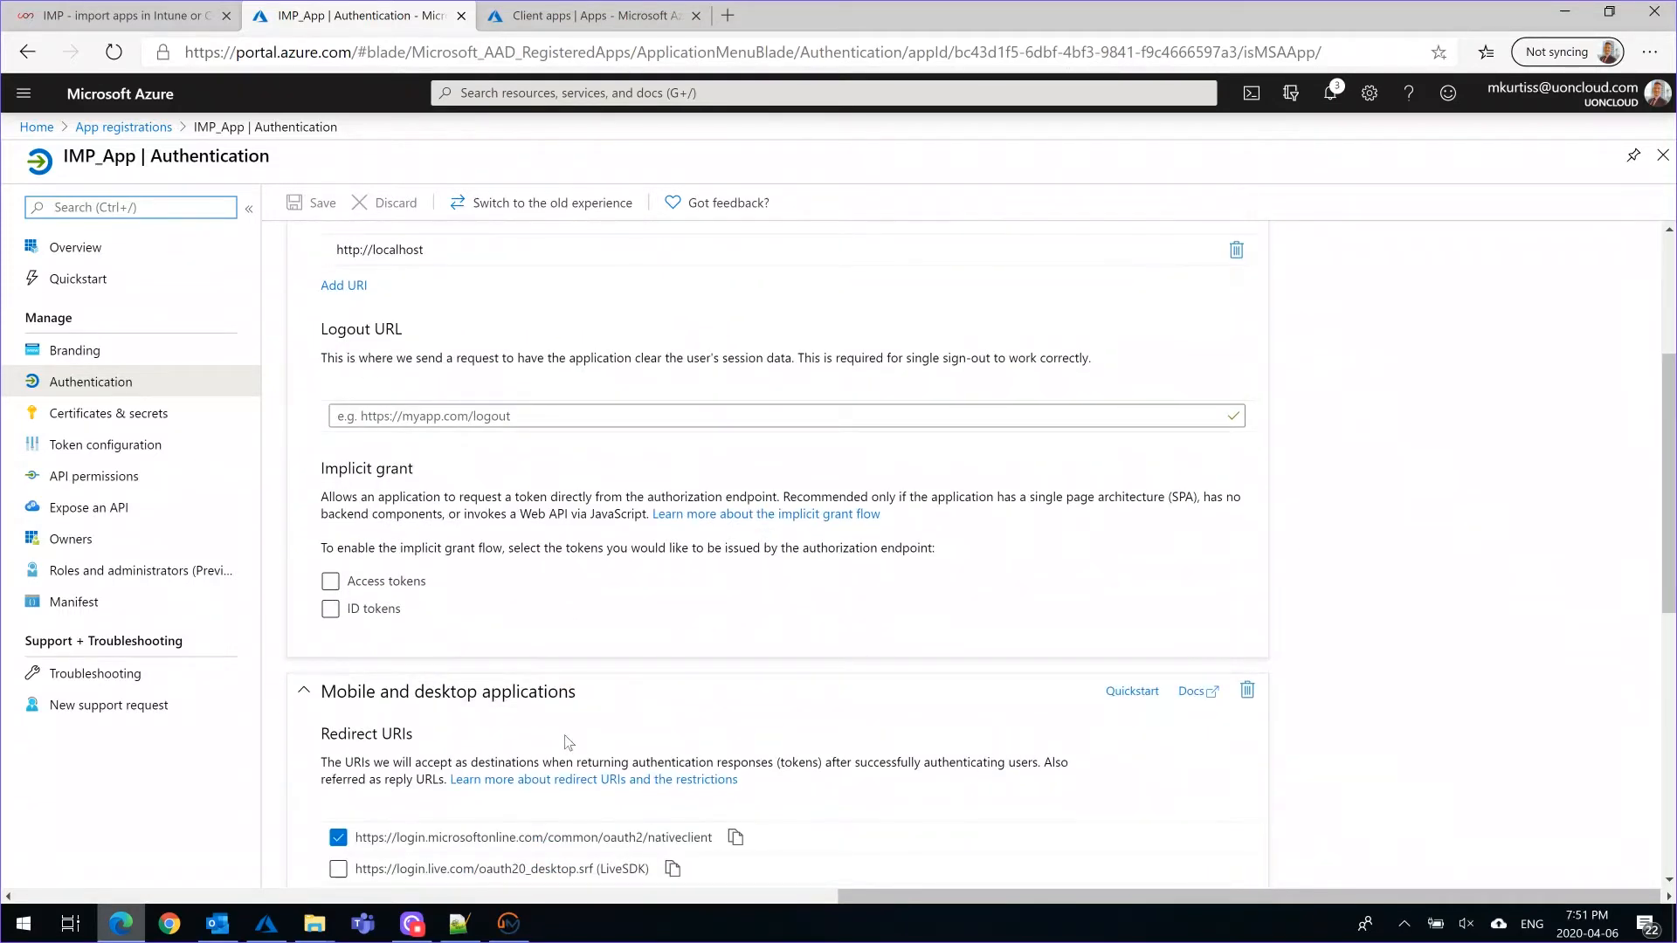
pyautogui.scroll(3, 563, 739)
pyautogui.click(98, 483)
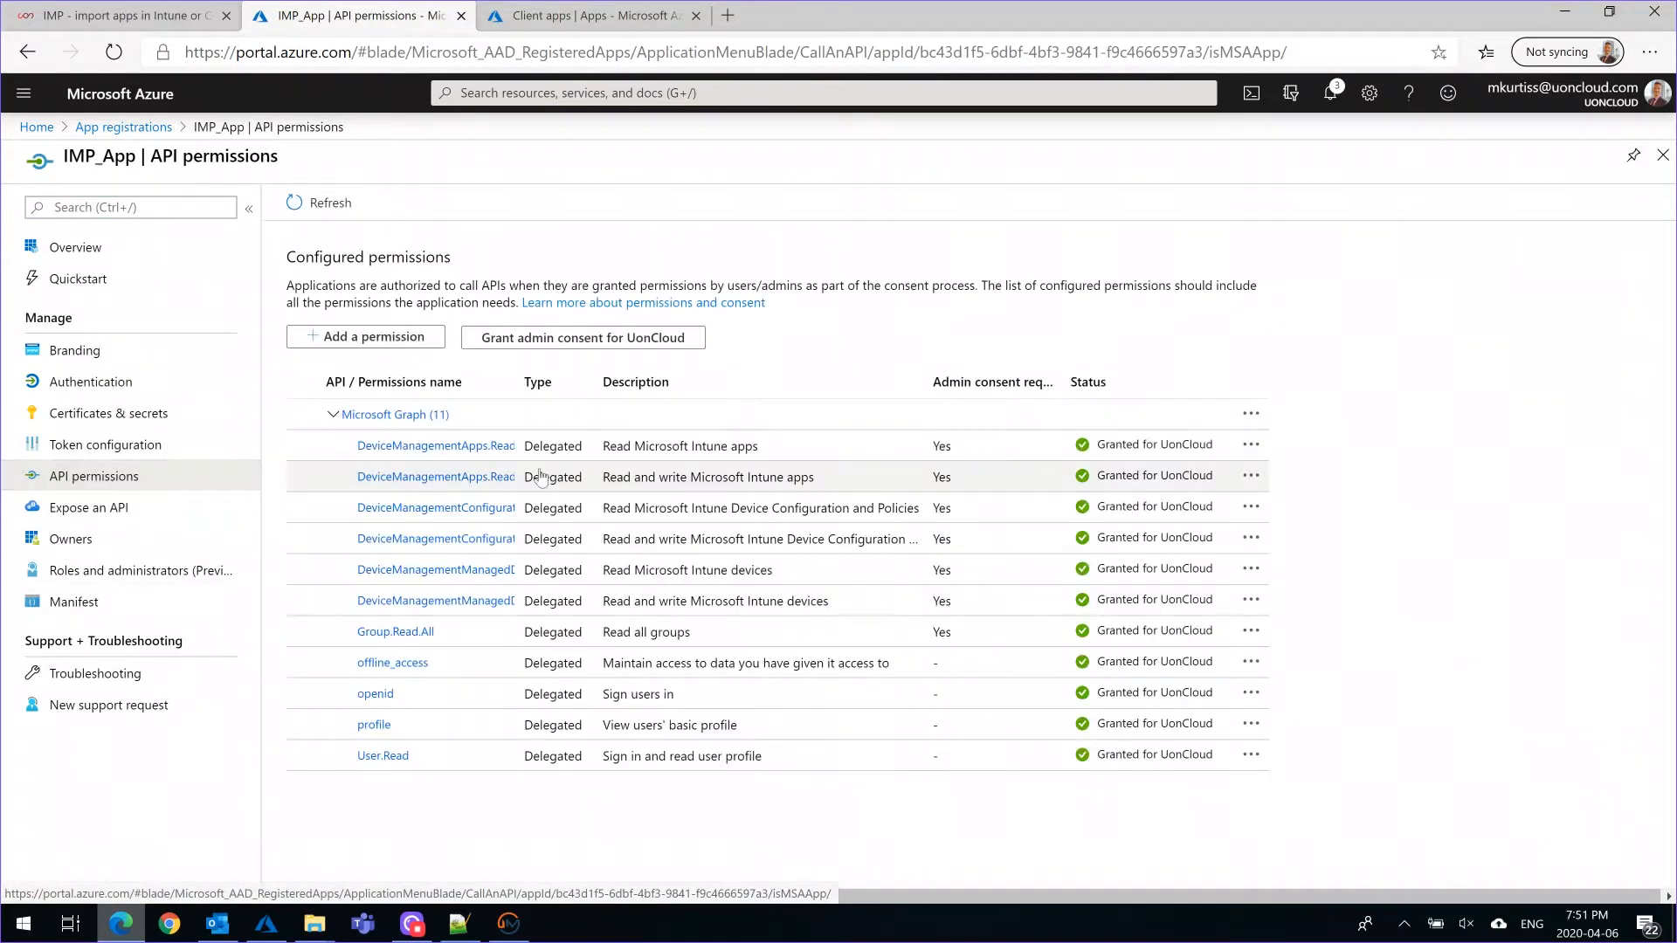
pyautogui.click(80, 249)
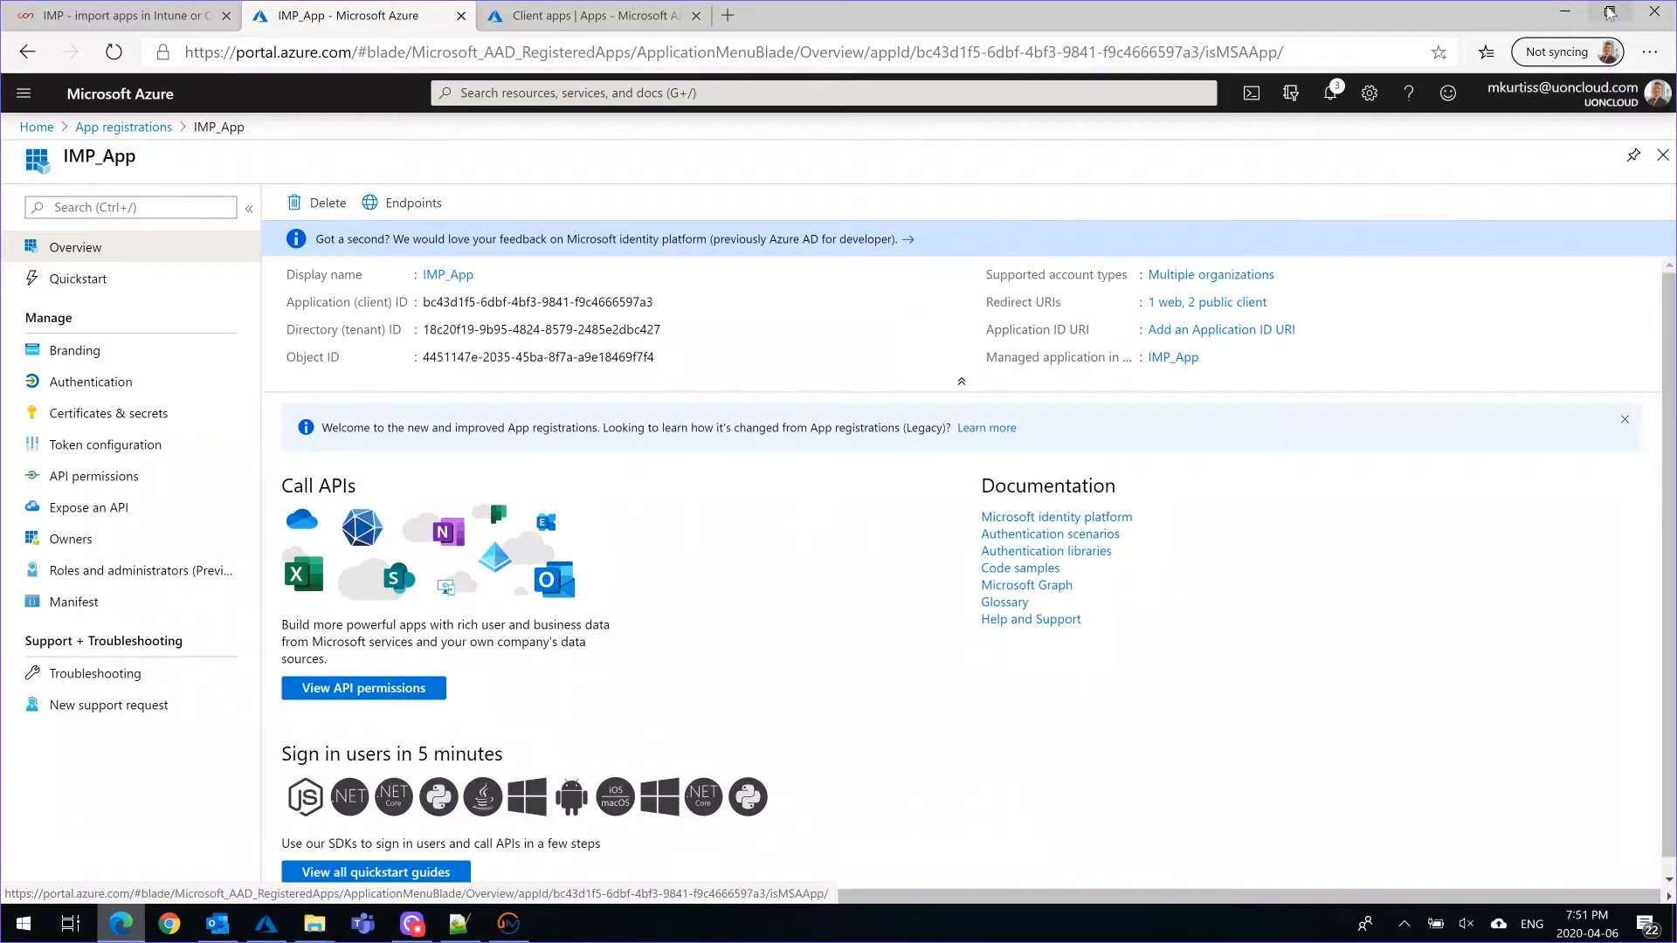
pyautogui.click(1565, 11)
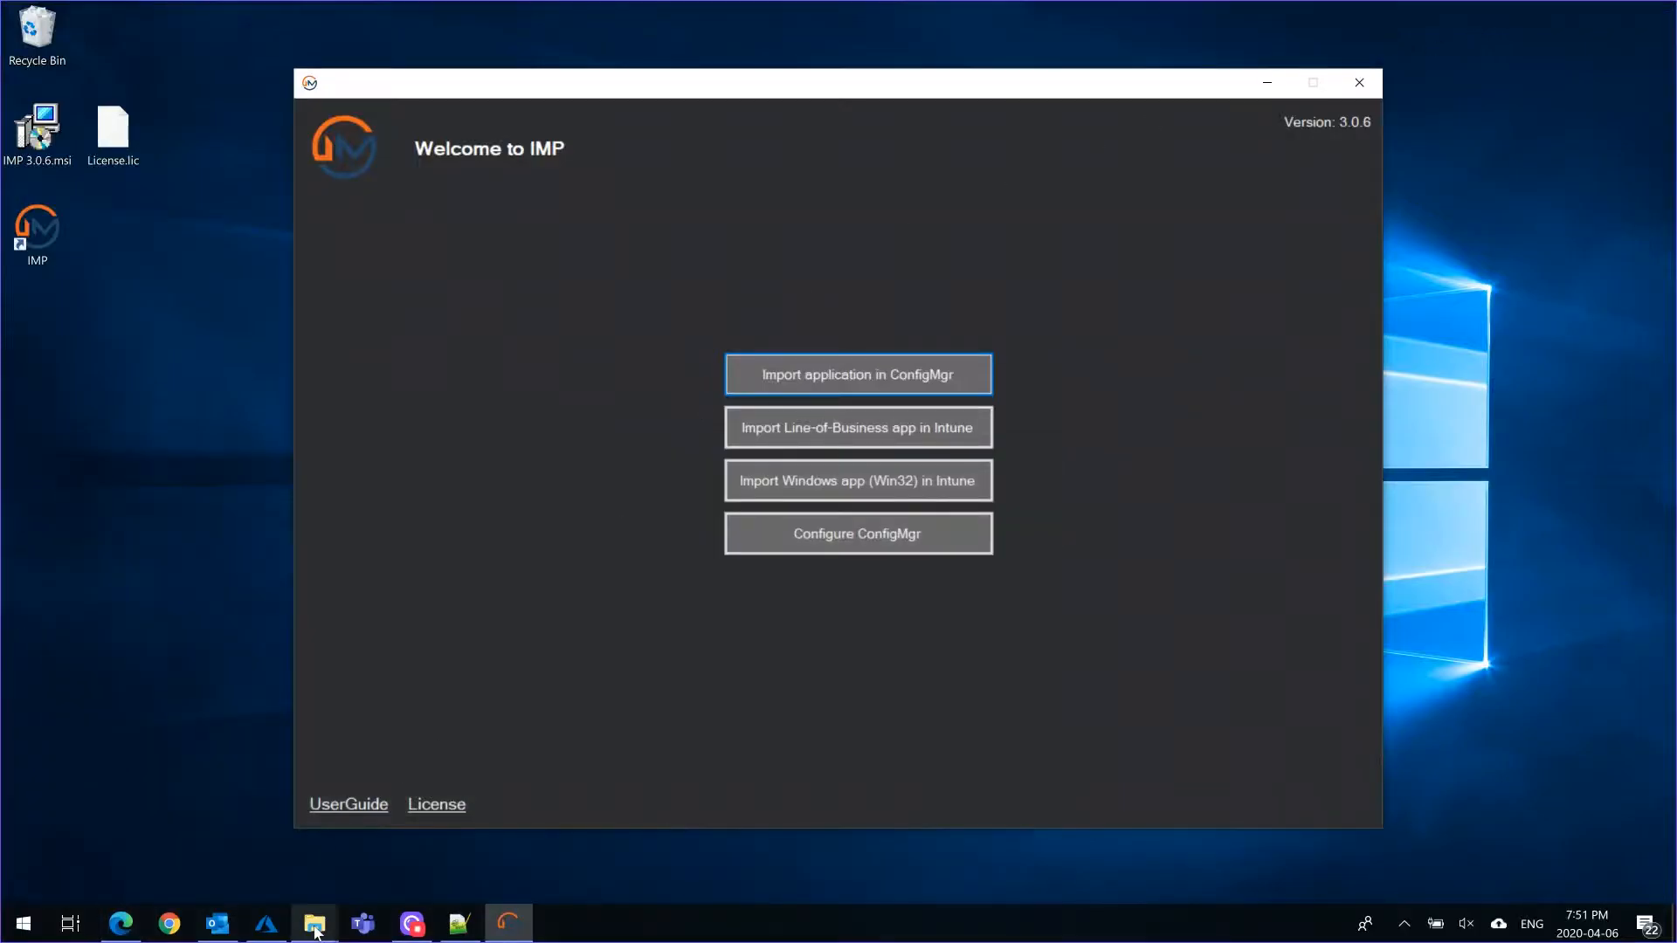
# Locate ImpTool.exe.config in the ImpTool 3.0.6 folder and check its Client value in Notepad++
pyautogui.moveTo(315, 923)
pyautogui.click(220, 842)
pyautogui.click(601, 535)
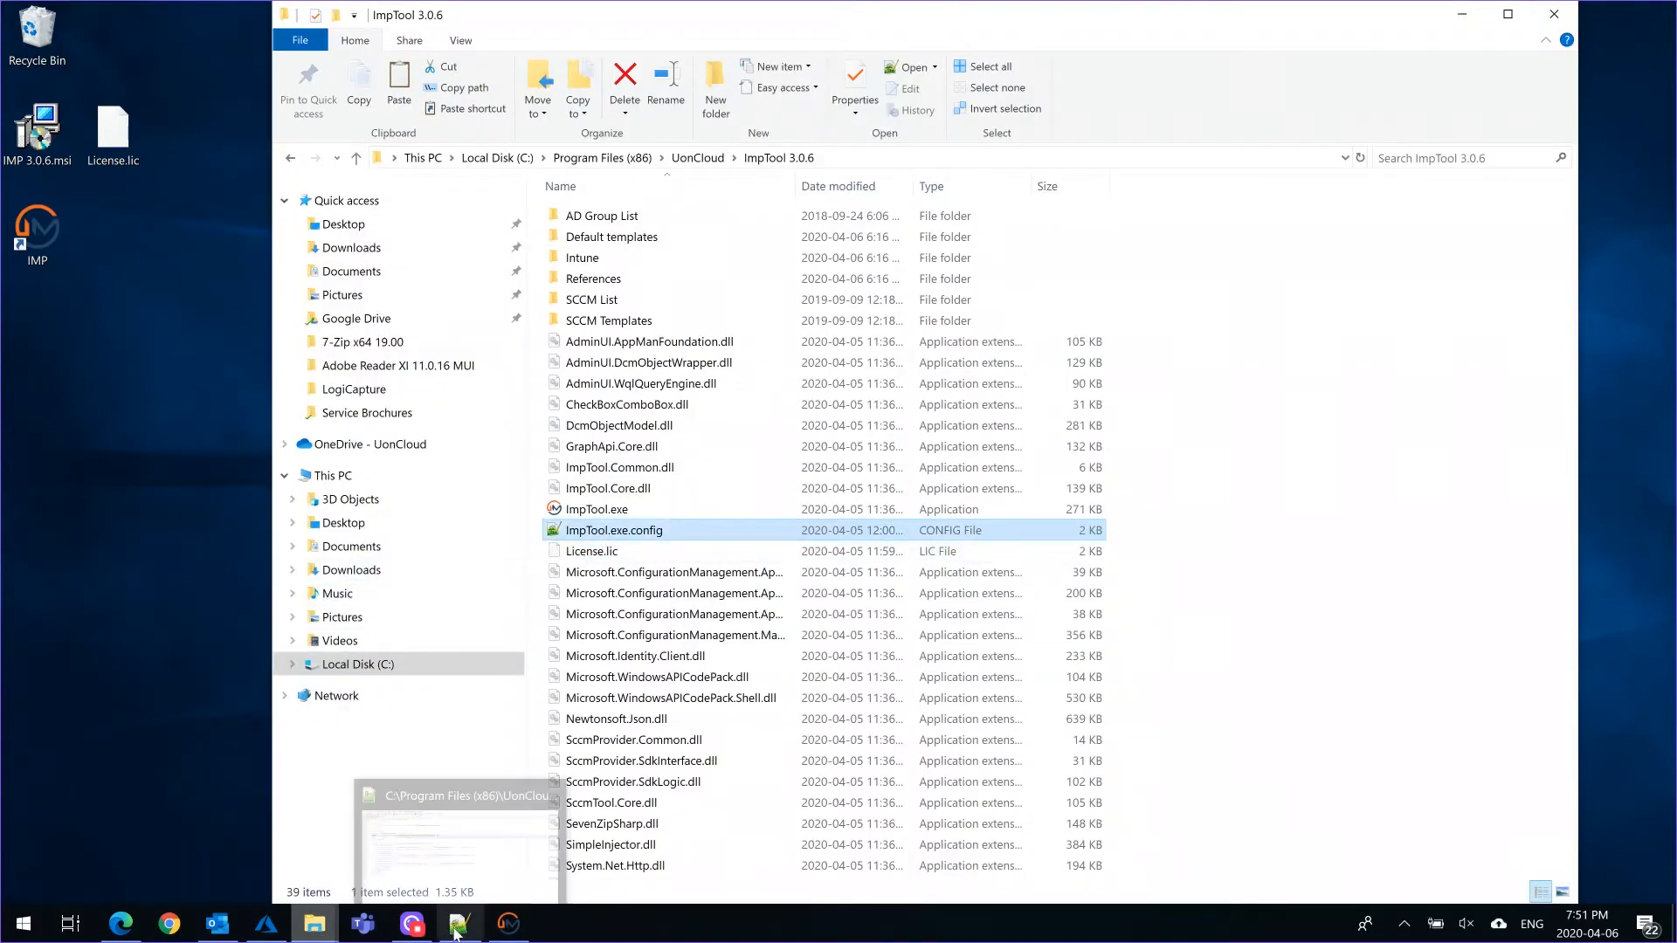
pyautogui.click(461, 839)
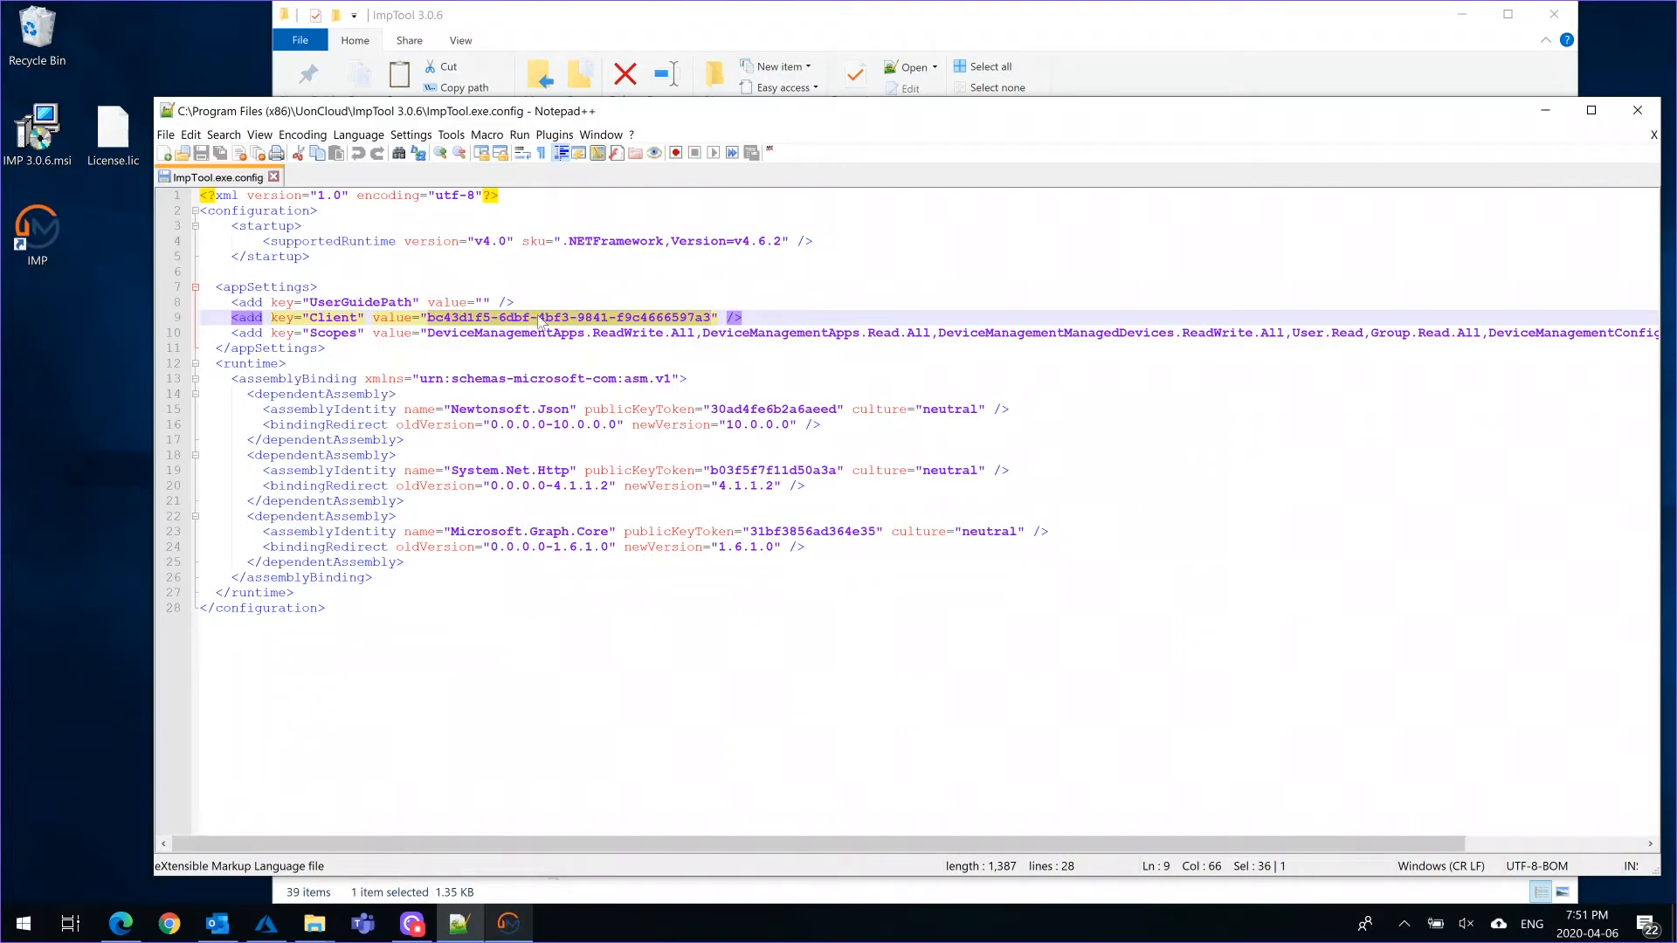
pyautogui.click(1538, 116)
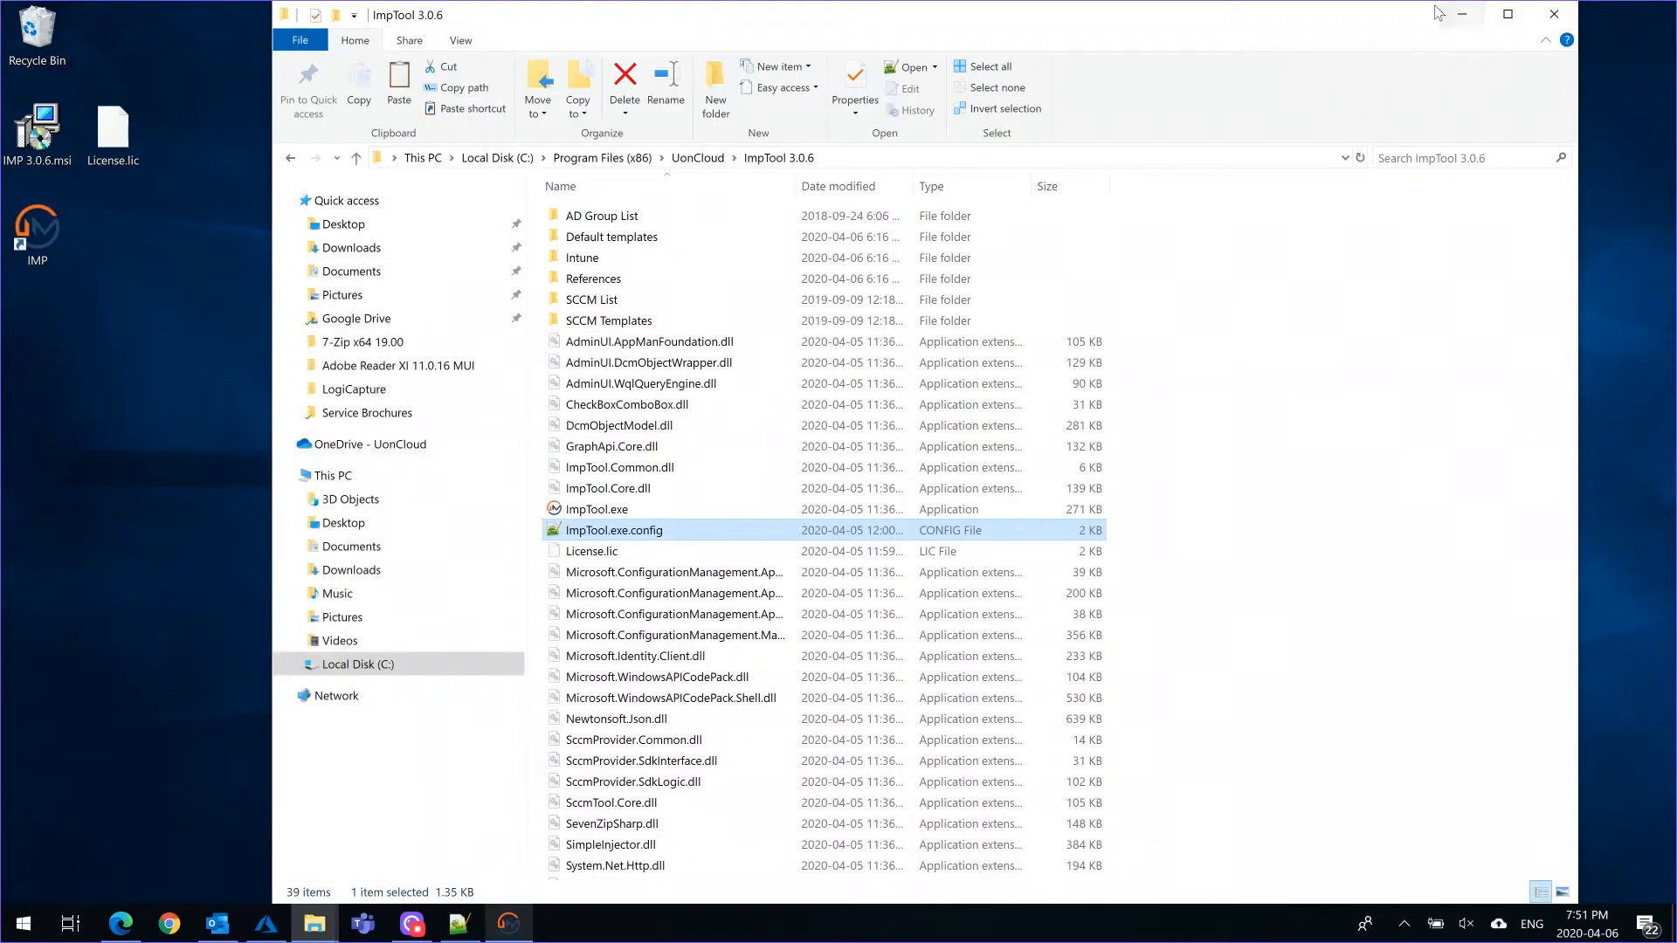
pyautogui.click(1461, 14)
# Start a Windows app (Win32) import for Intune in IMP and connect with the Microsoft account
pyautogui.click(823, 485)
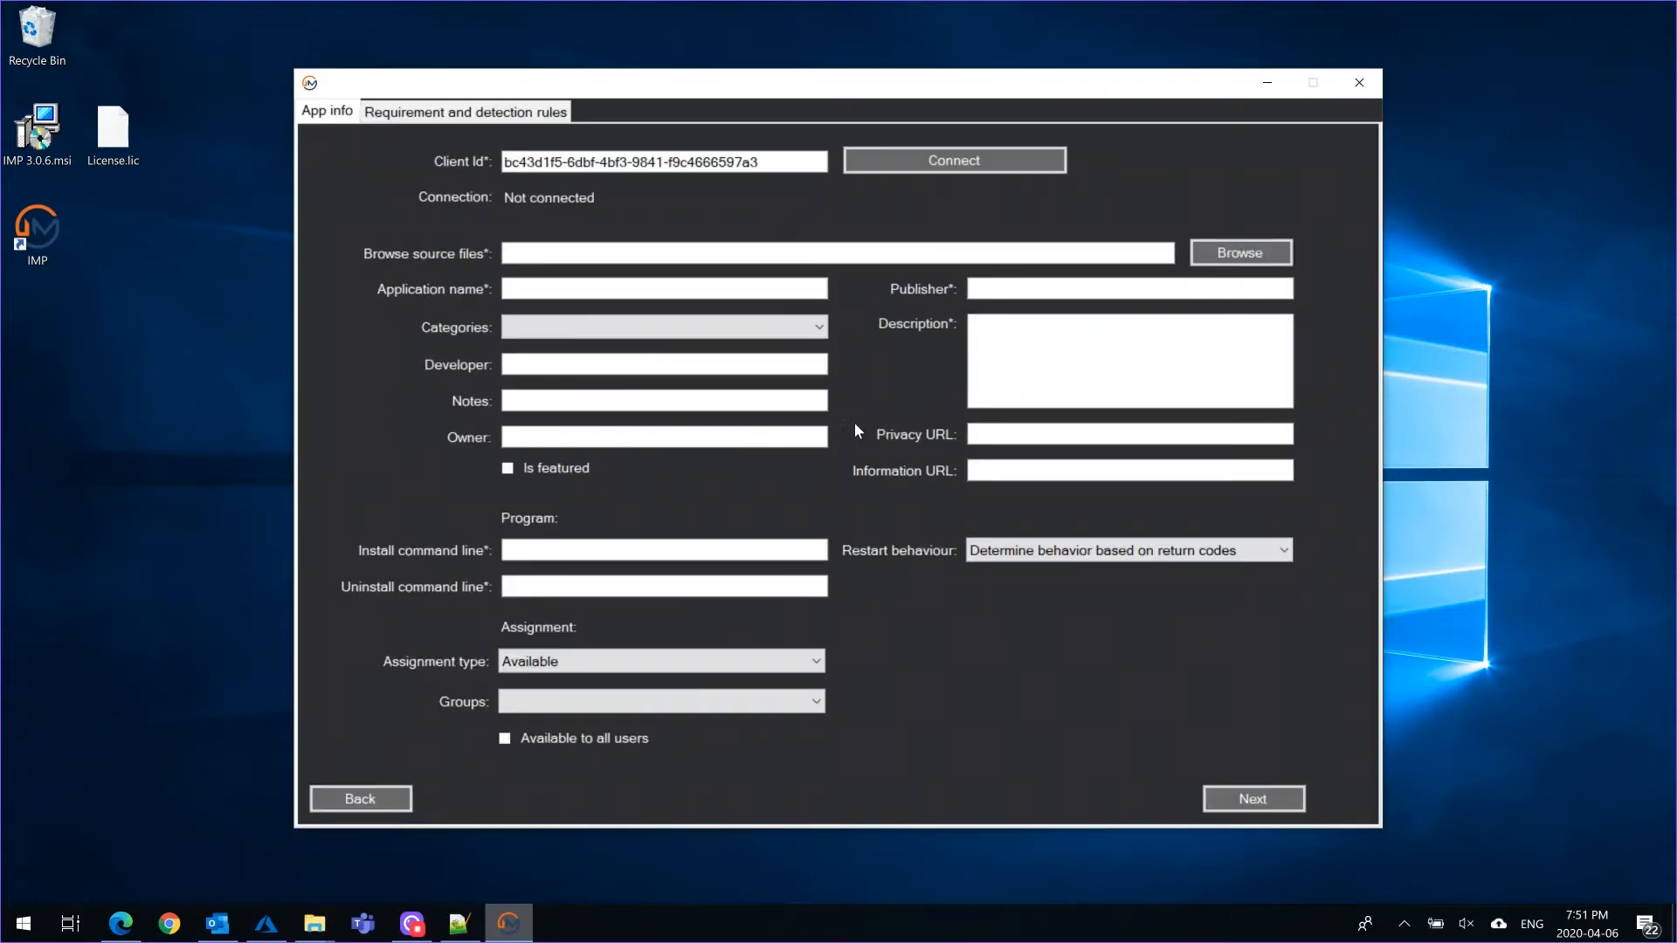
pyautogui.click(994, 164)
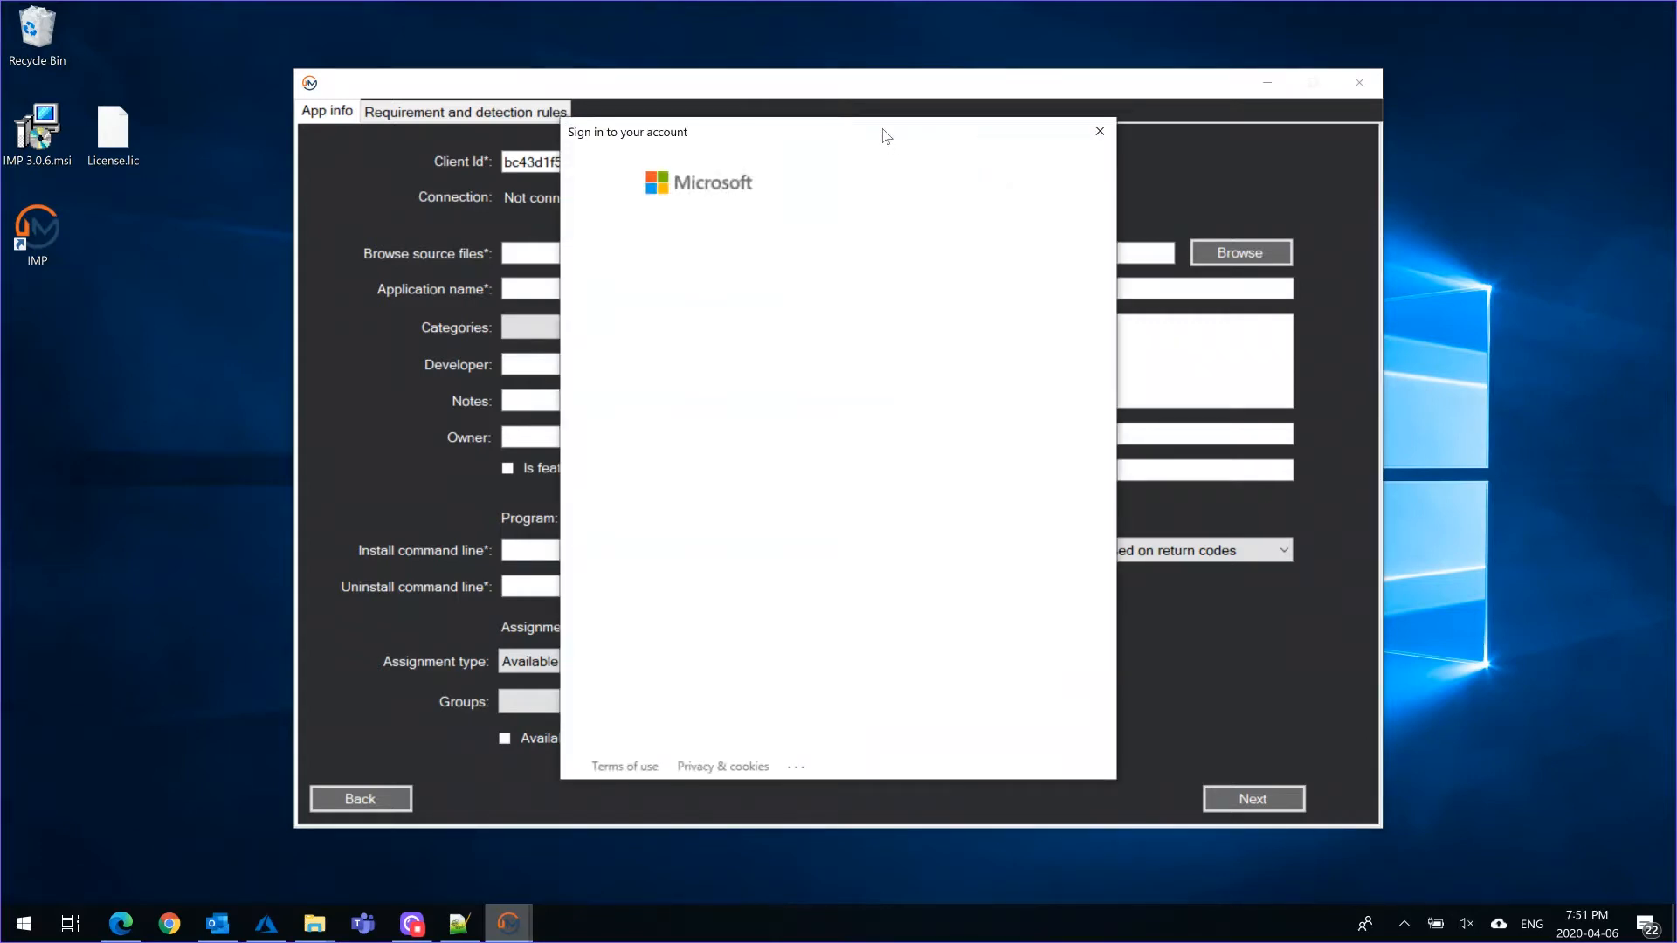
pyautogui.click(765, 291)
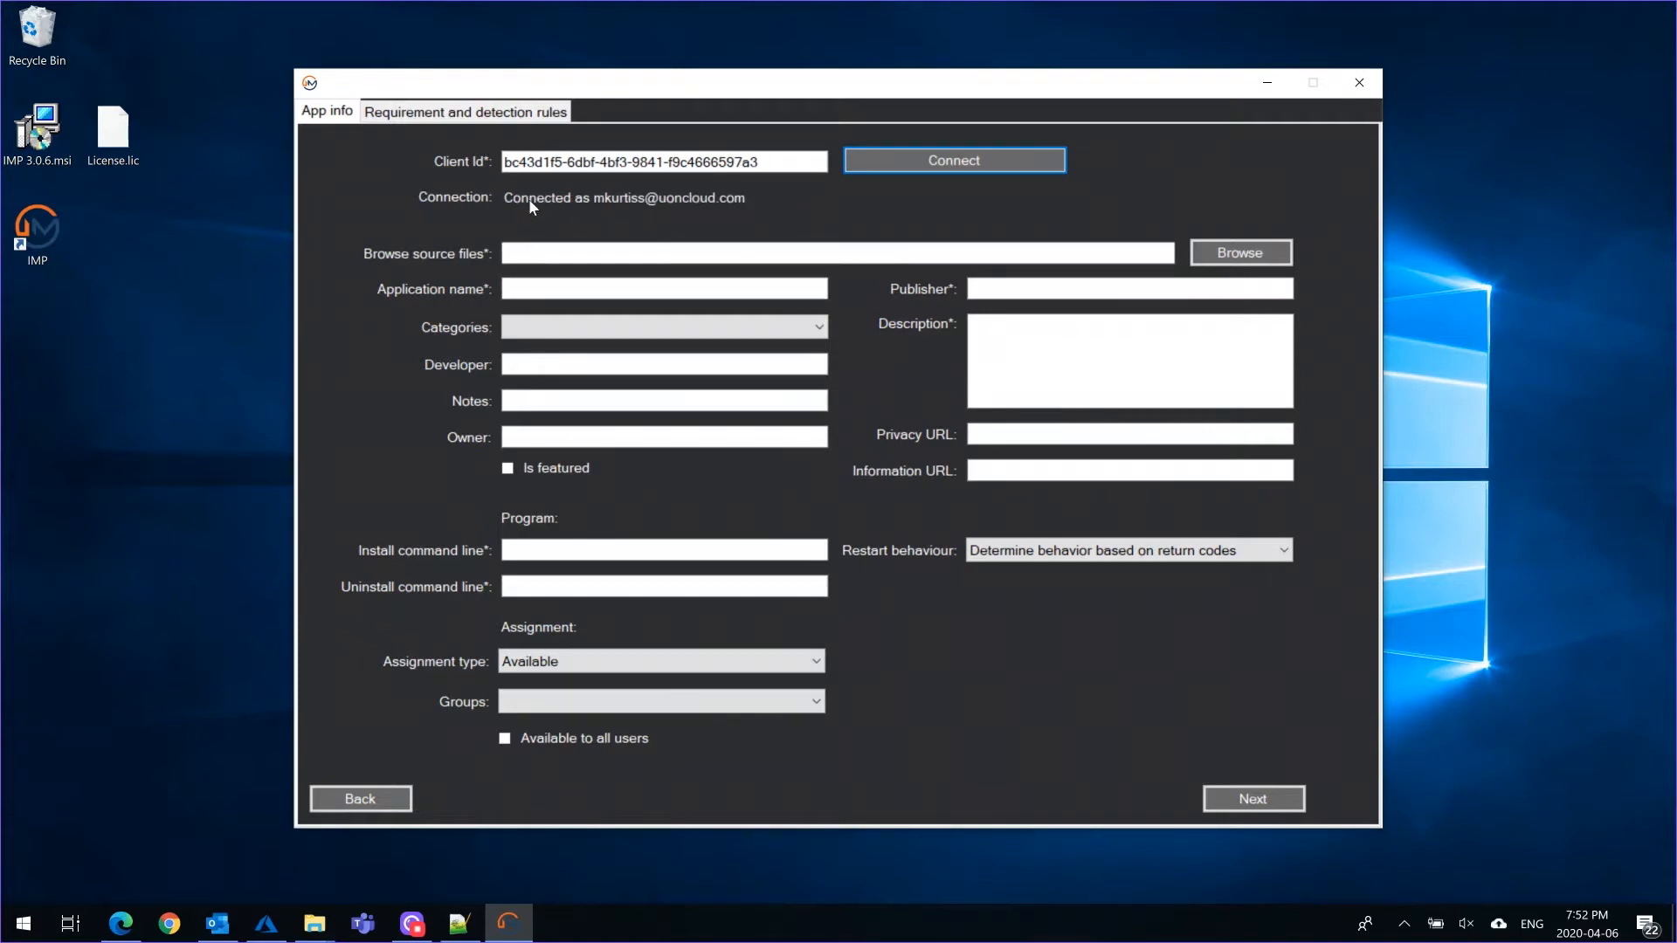
# Select 7z1900-x64.msi from the 7-Zip x64 19.00 folder as the source file and check the folder's contents
pyautogui.click(1240, 254)
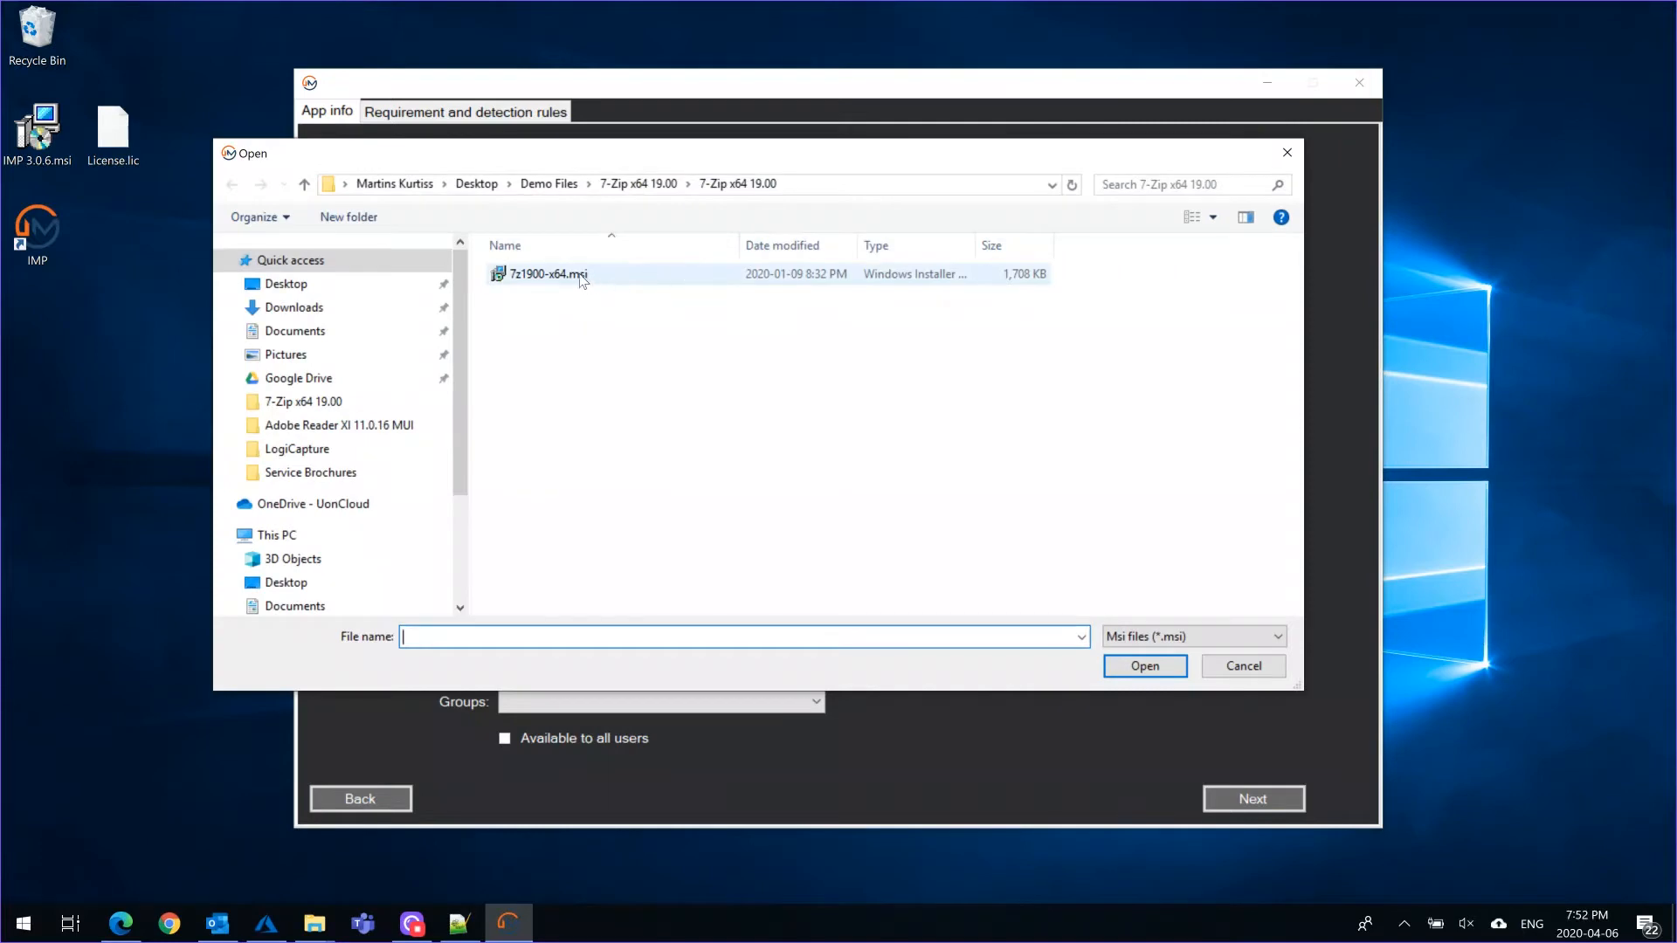
pyautogui.doubleClick(559, 274)
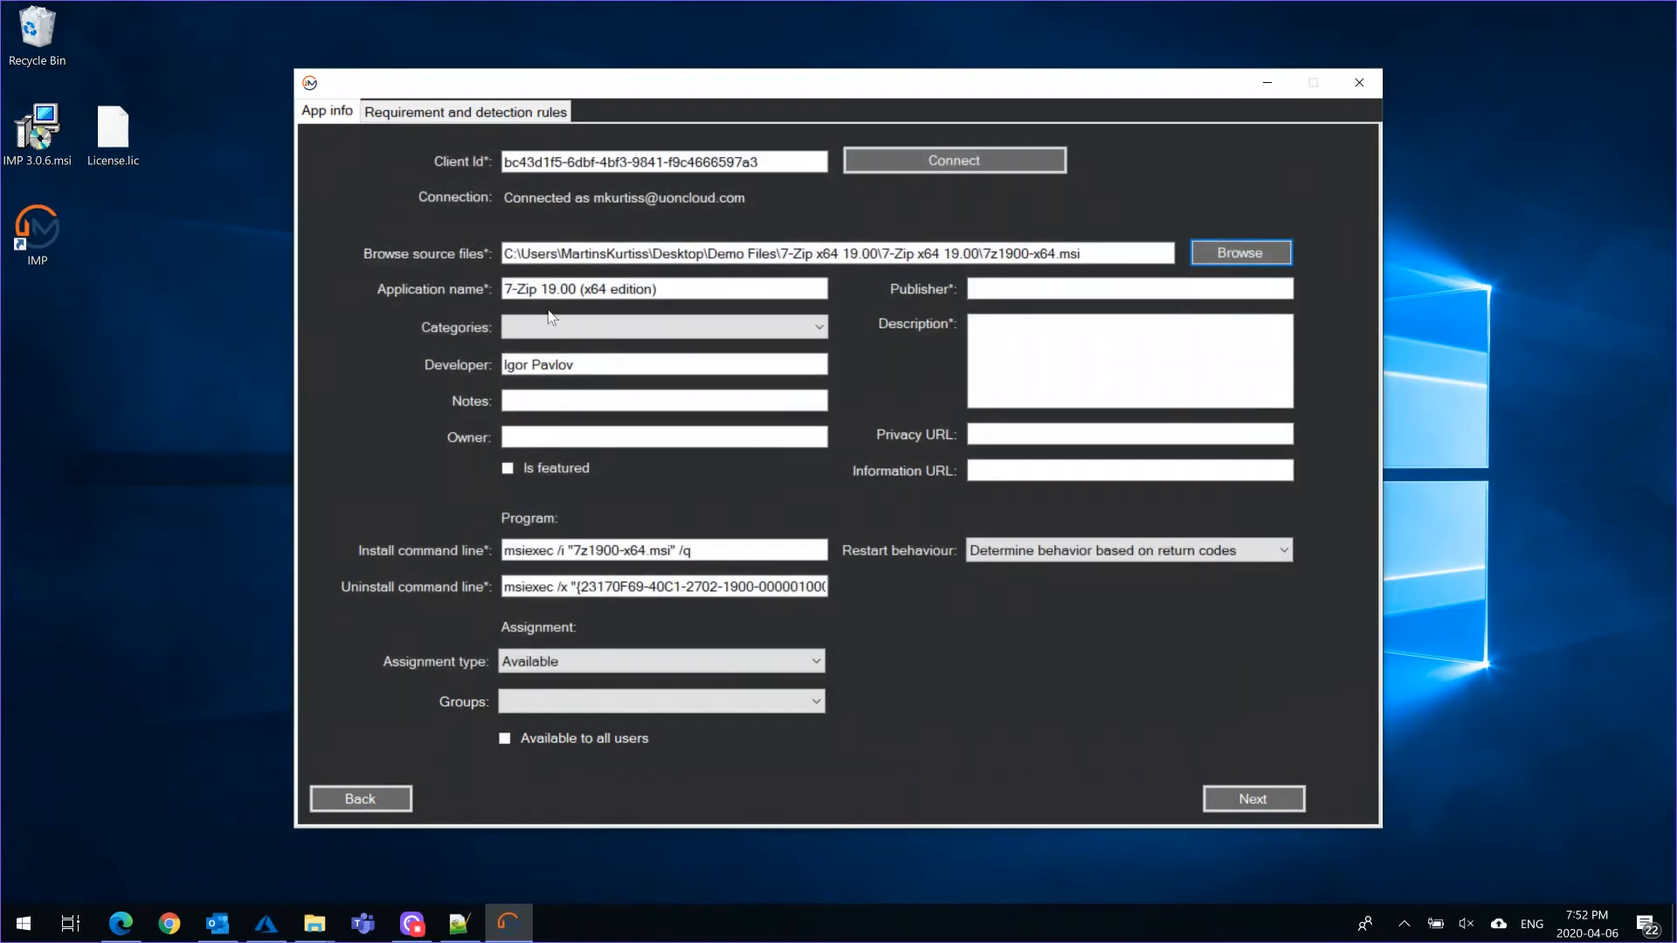
pyautogui.moveTo(321, 932)
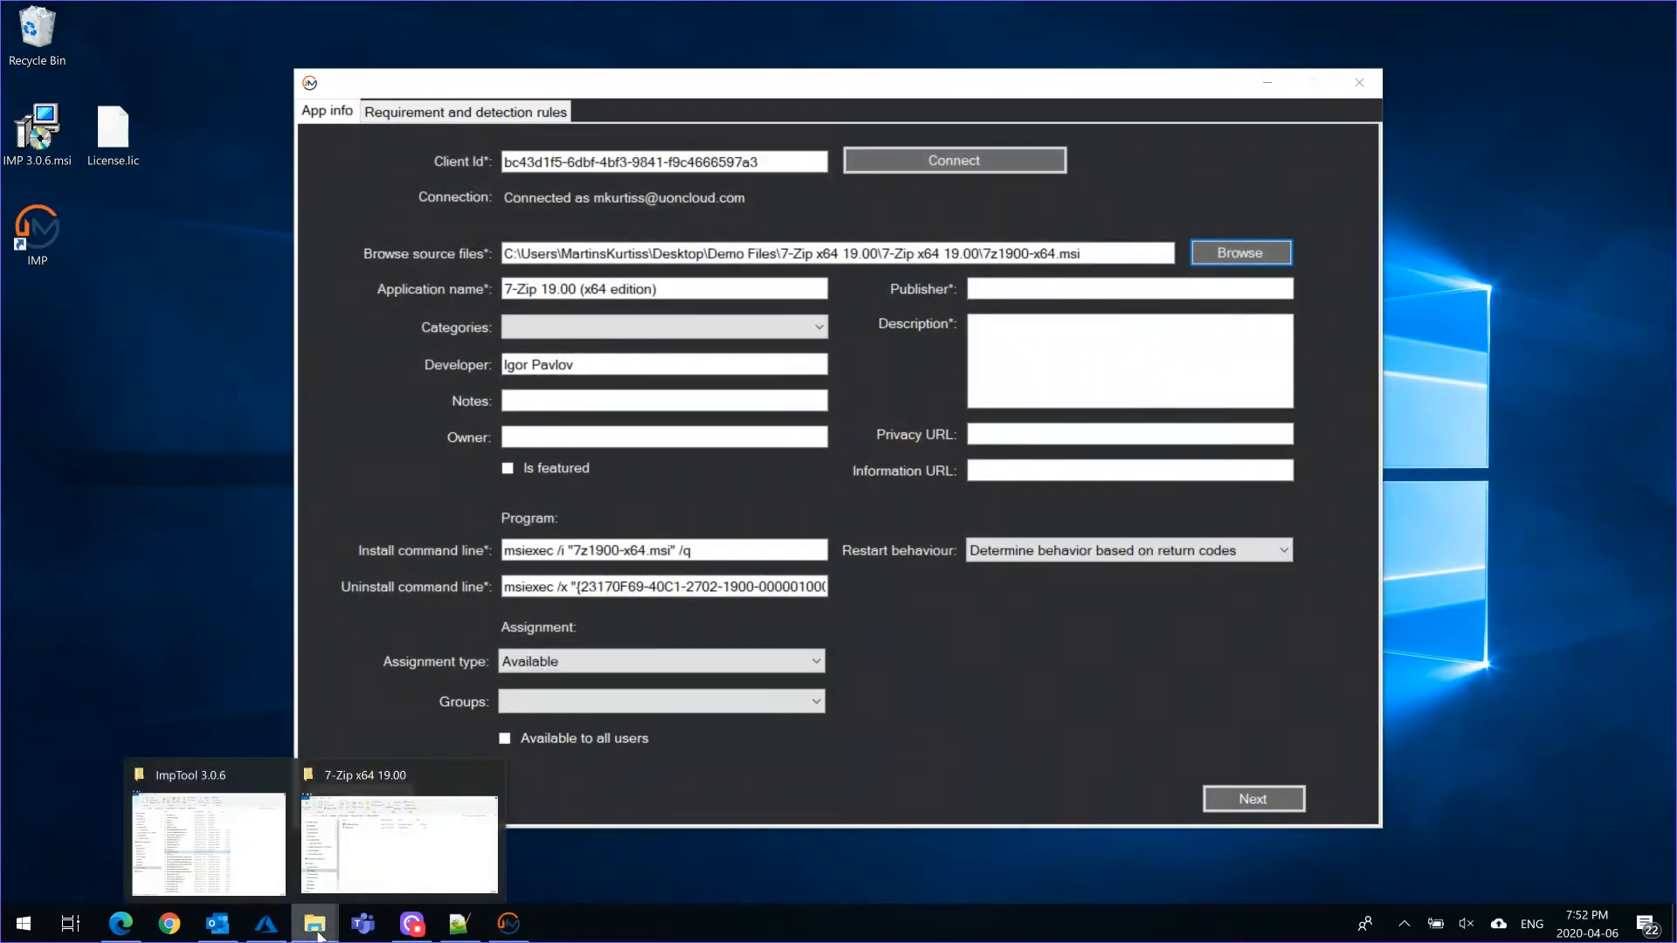
pyautogui.click(376, 839)
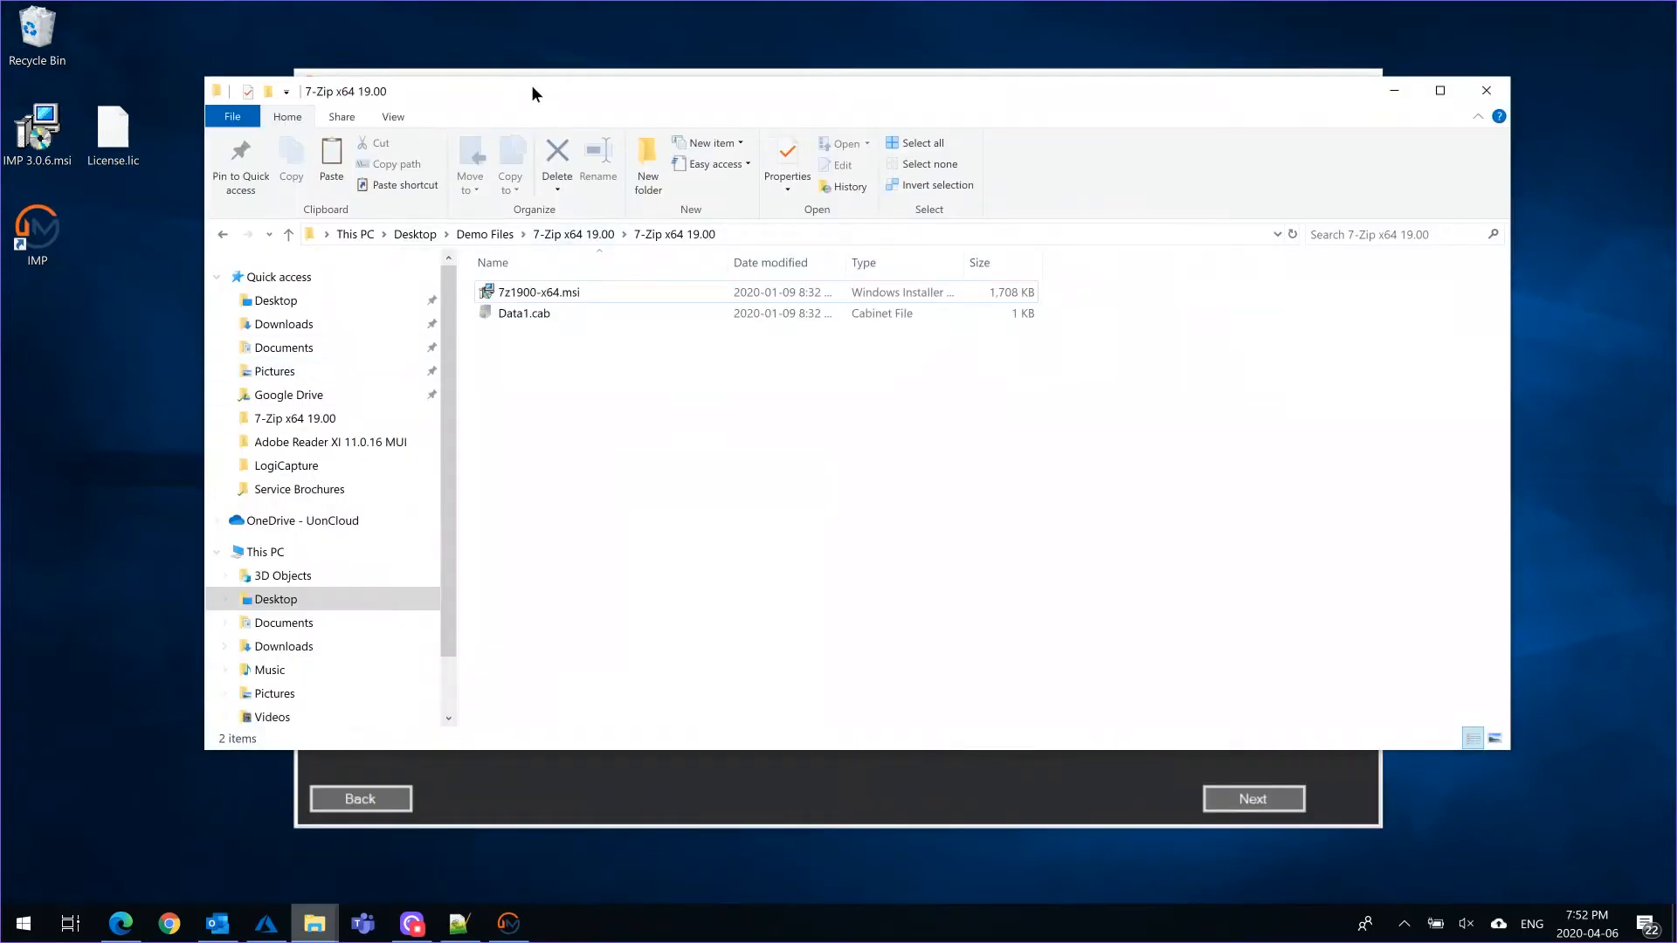
pyautogui.moveTo(531, 86); pyautogui.dragTo(513, 154)
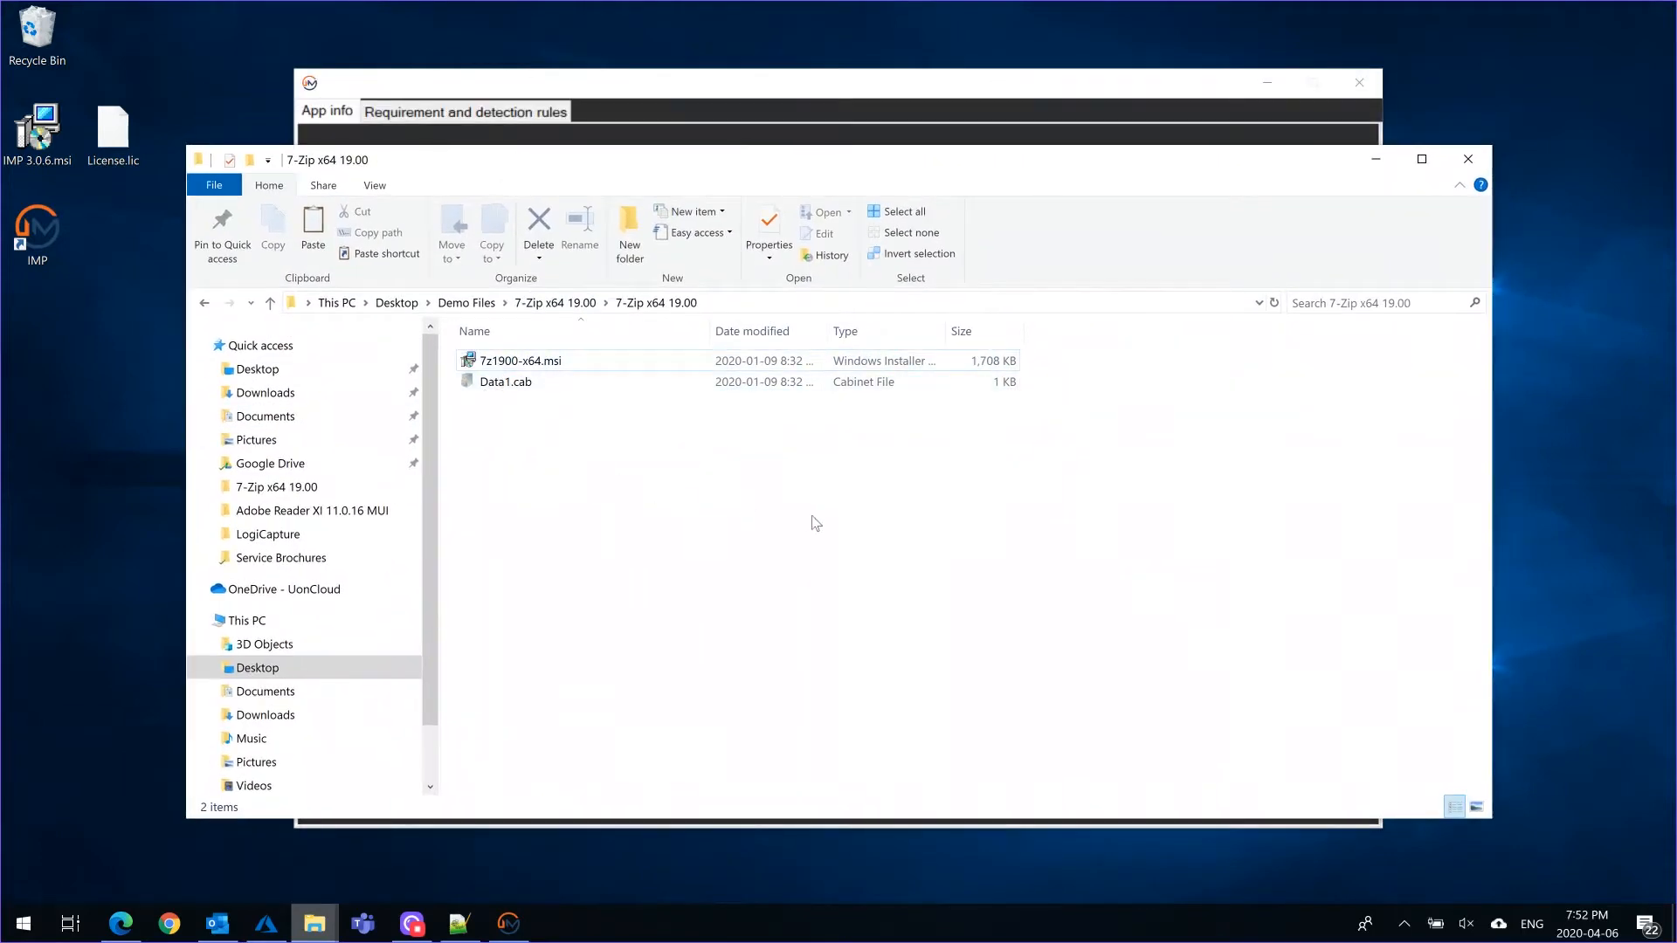
pyautogui.click(739, 93)
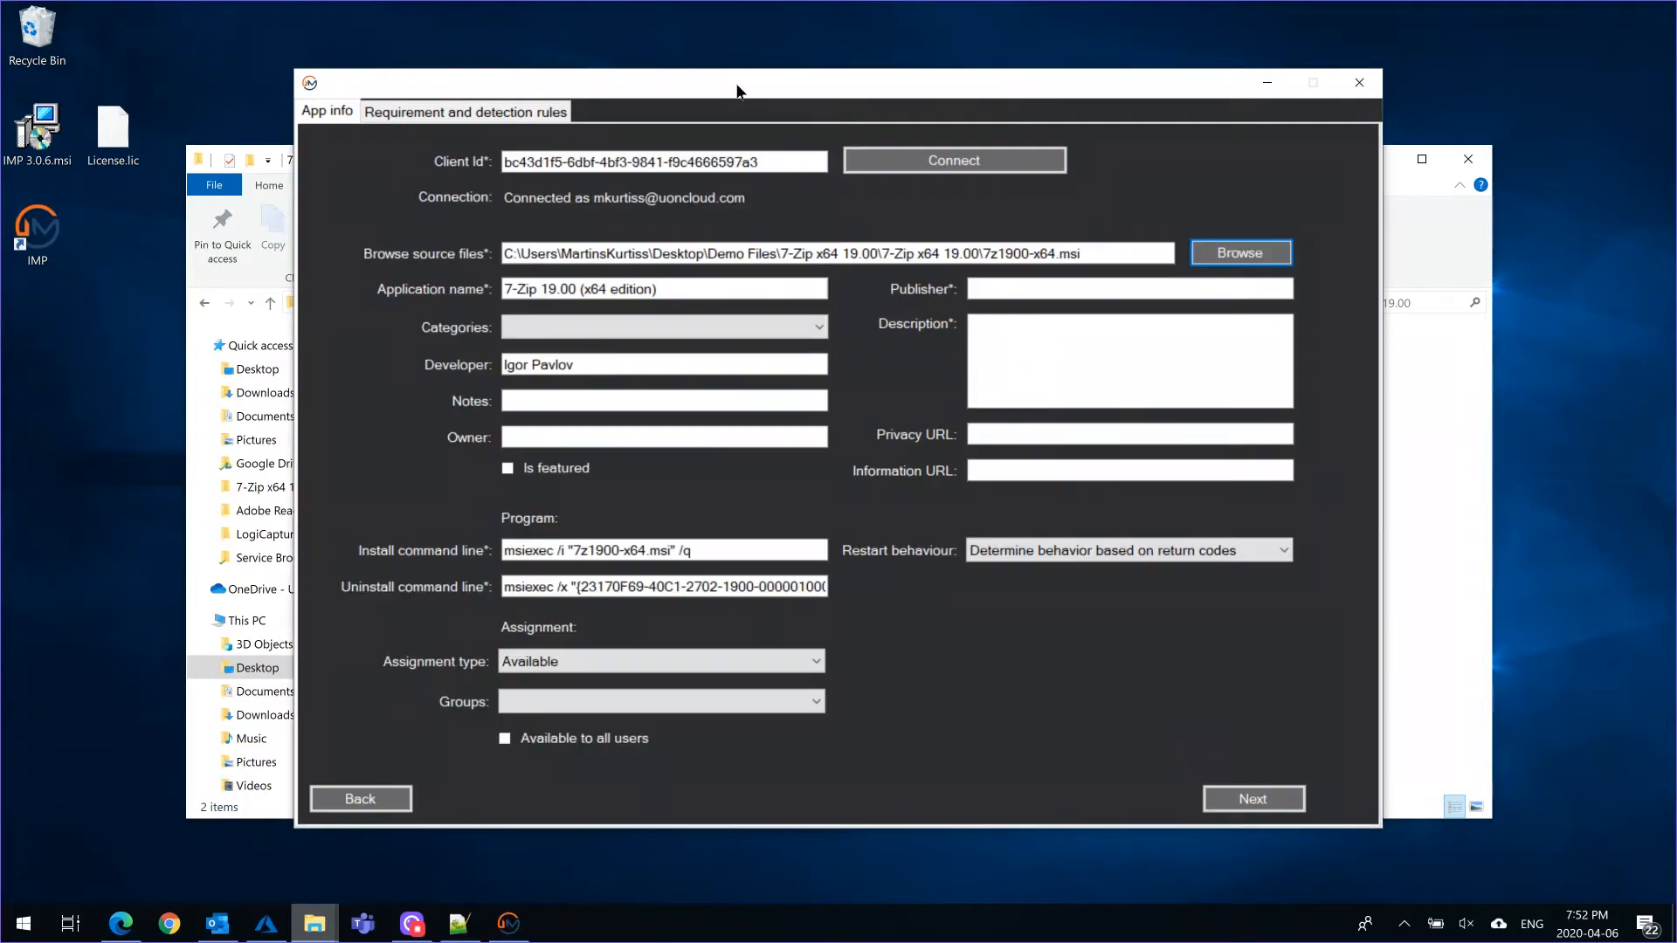
# Set the app's category to Other Apps, the publisher to UonCloud and the description to "app"
pyautogui.click(653, 325)
pyautogui.click(620, 366)
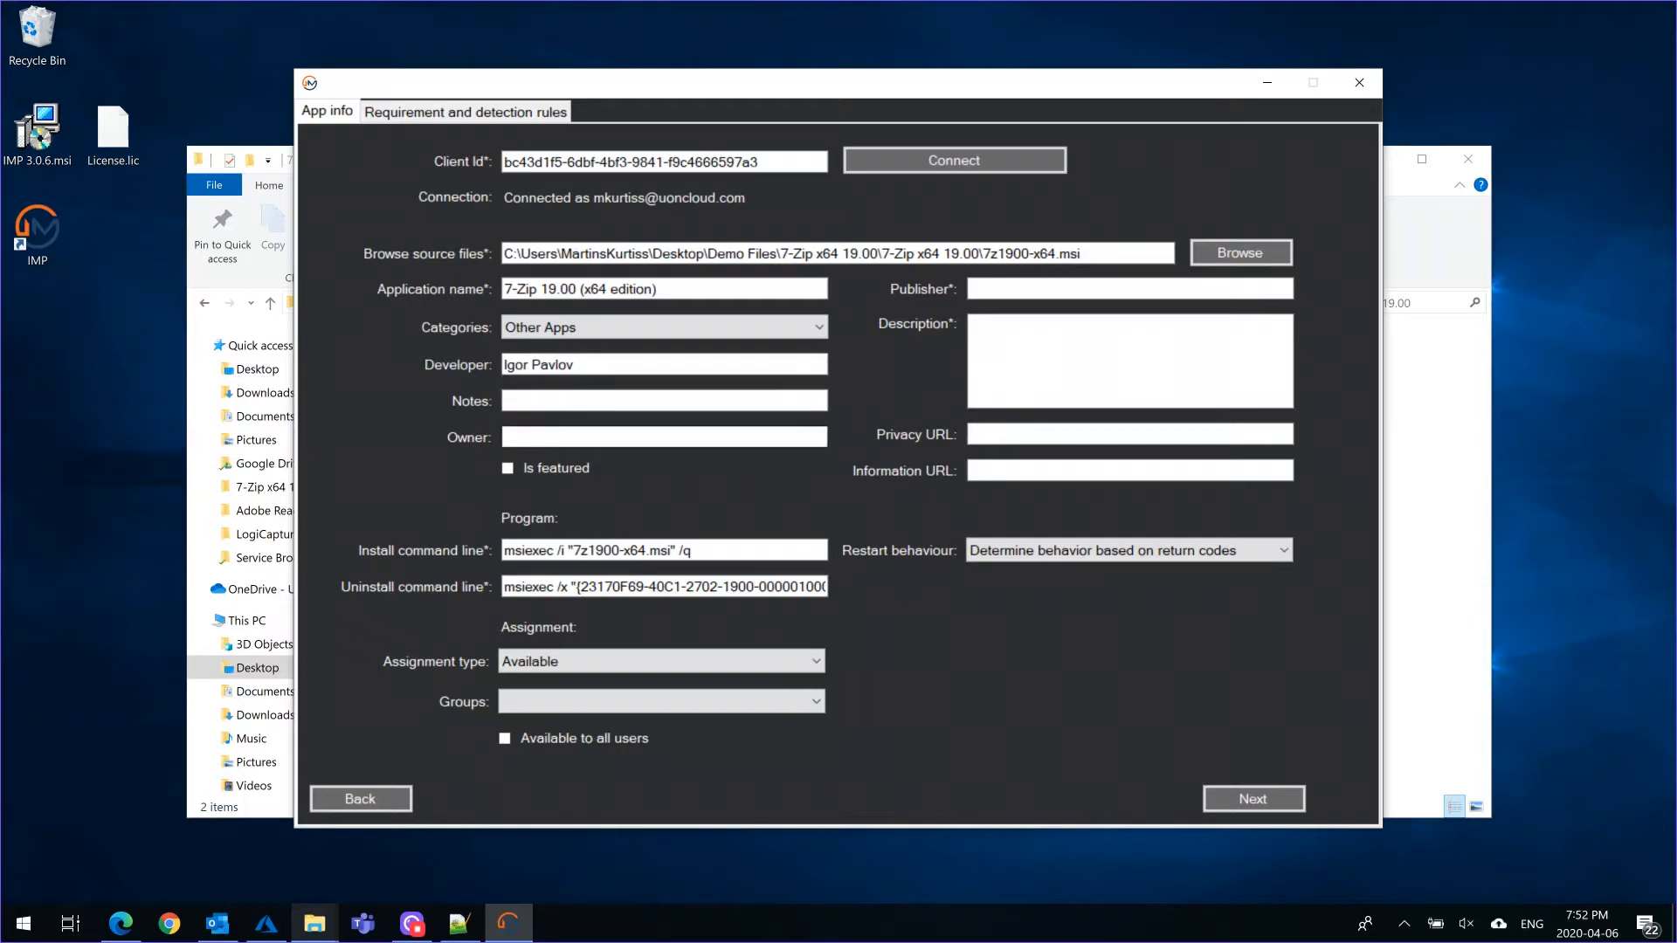
pyautogui.click(1017, 286)
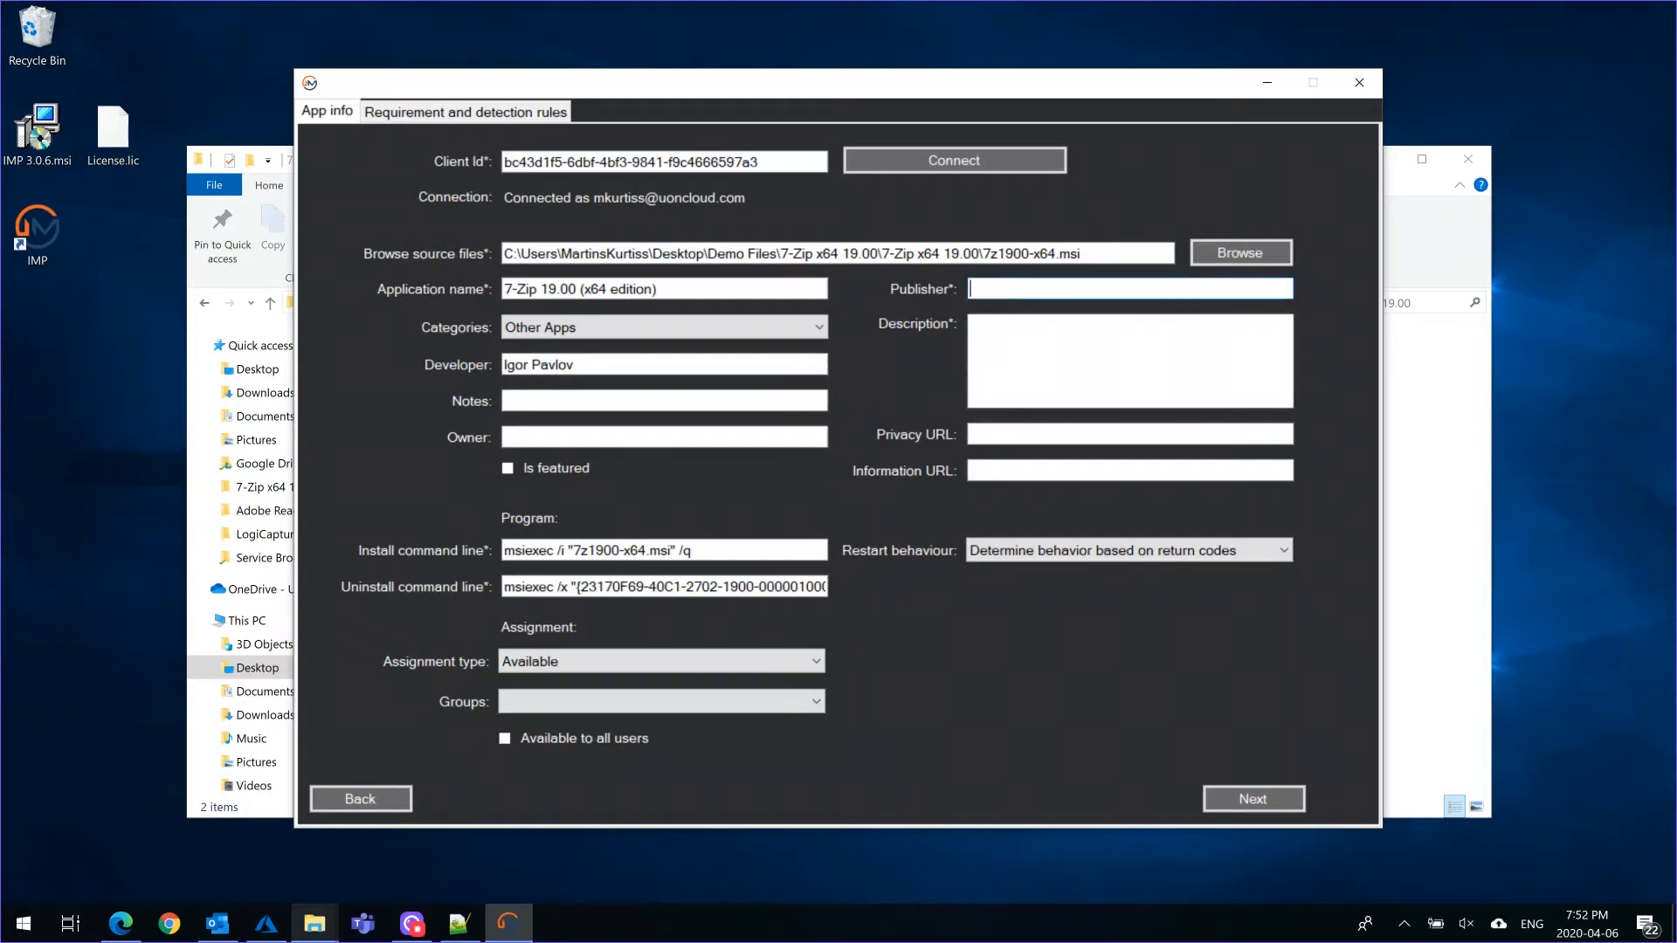
pyautogui.write('UonCloud')
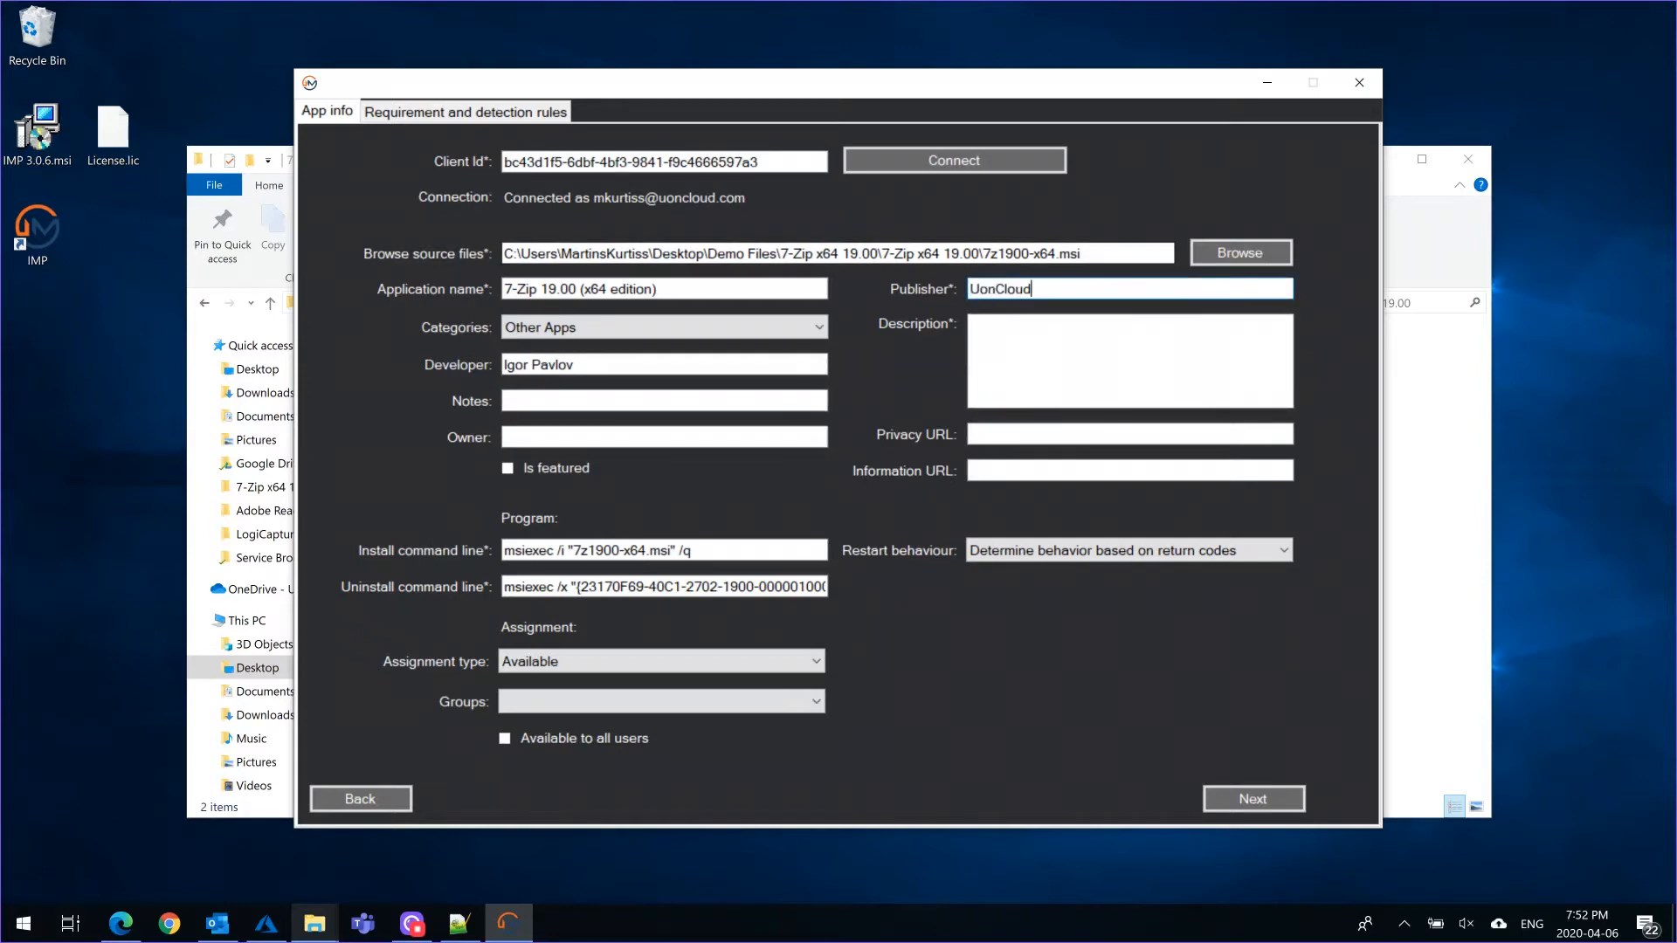
pyautogui.write('app')
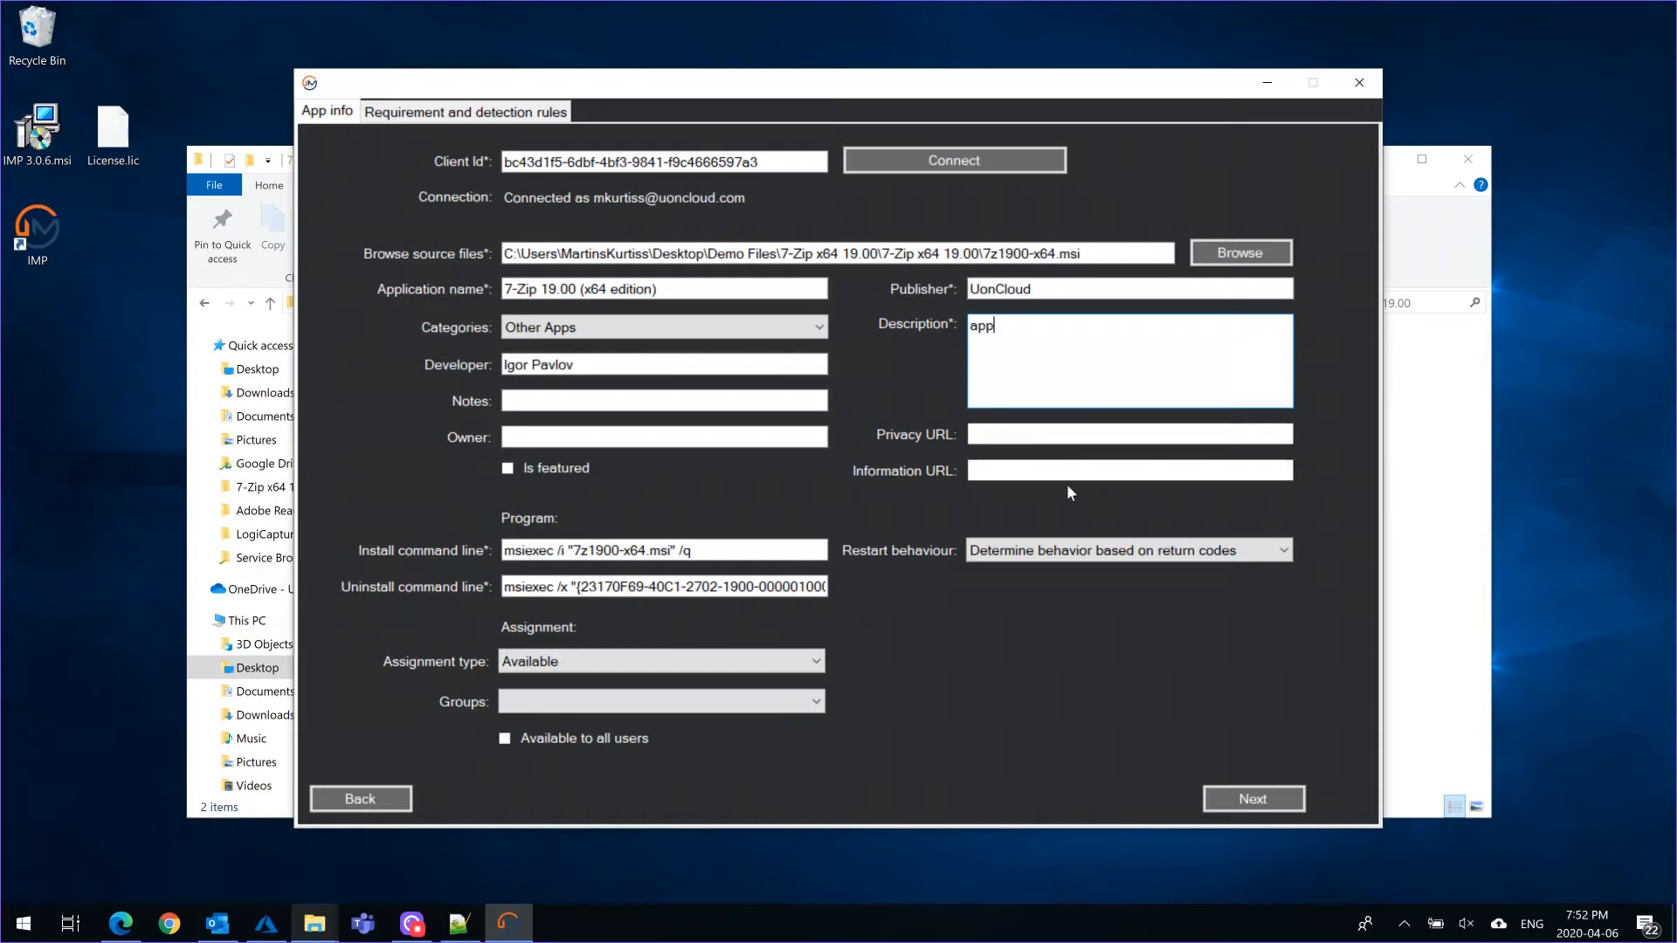
# Change the silent switch to /qb in both the install and uninstall command lines
pyautogui.click(691, 551)
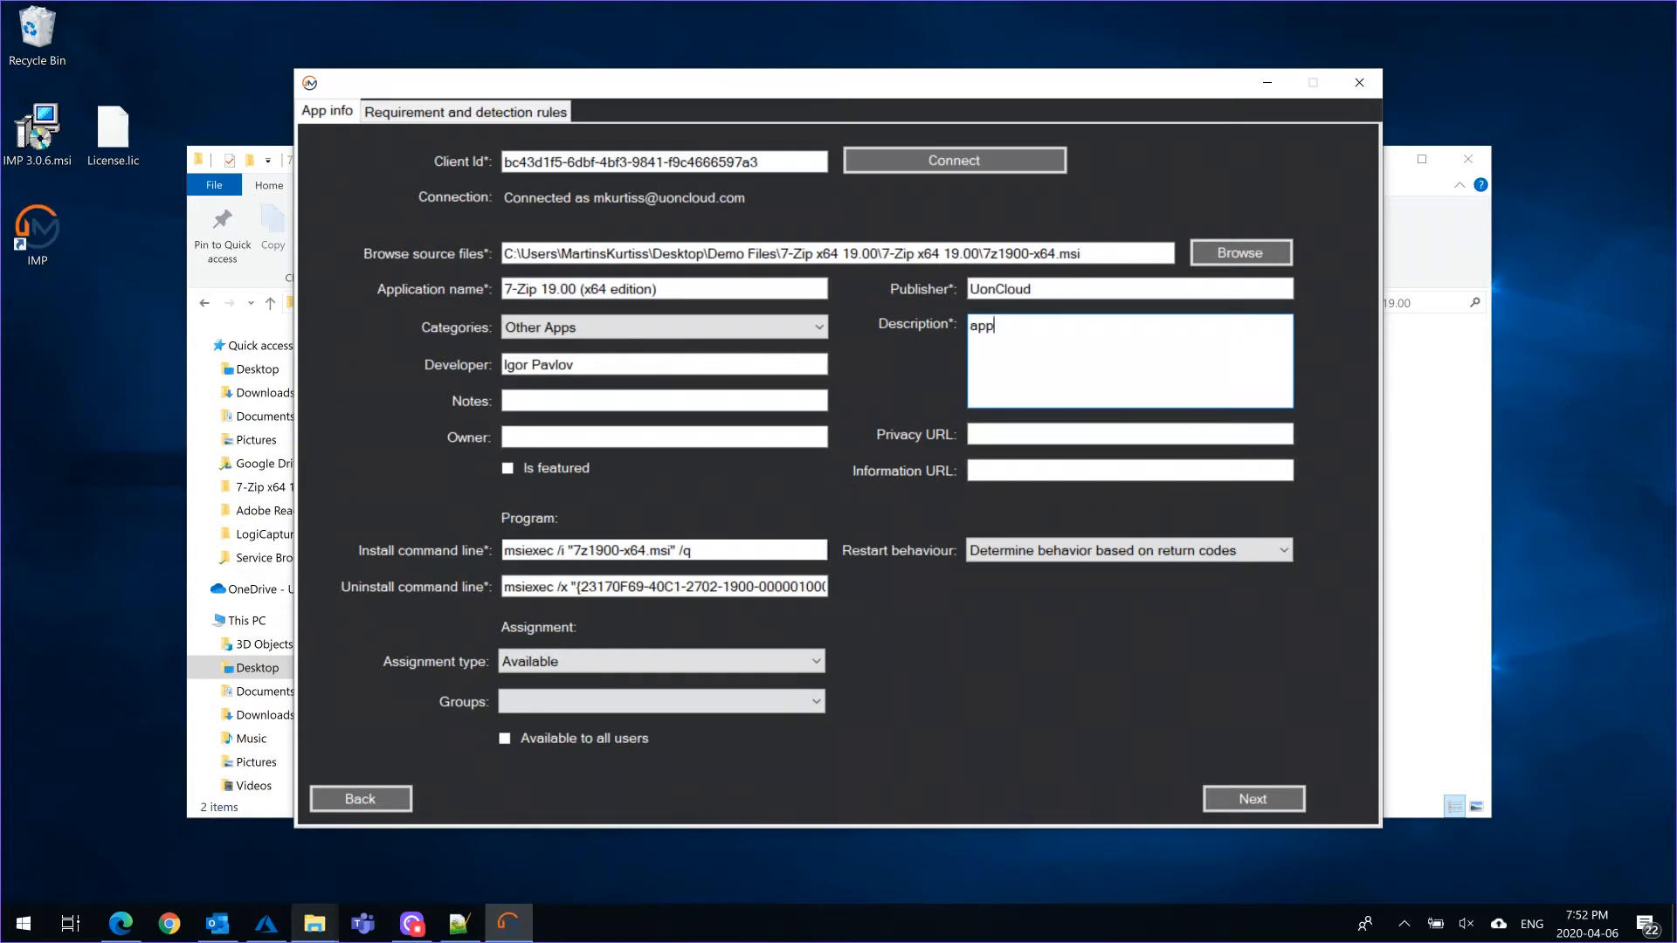
pyautogui.write('b')
pyautogui.click(731, 586)
pyautogui.press('End')
pyautogui.write('b')
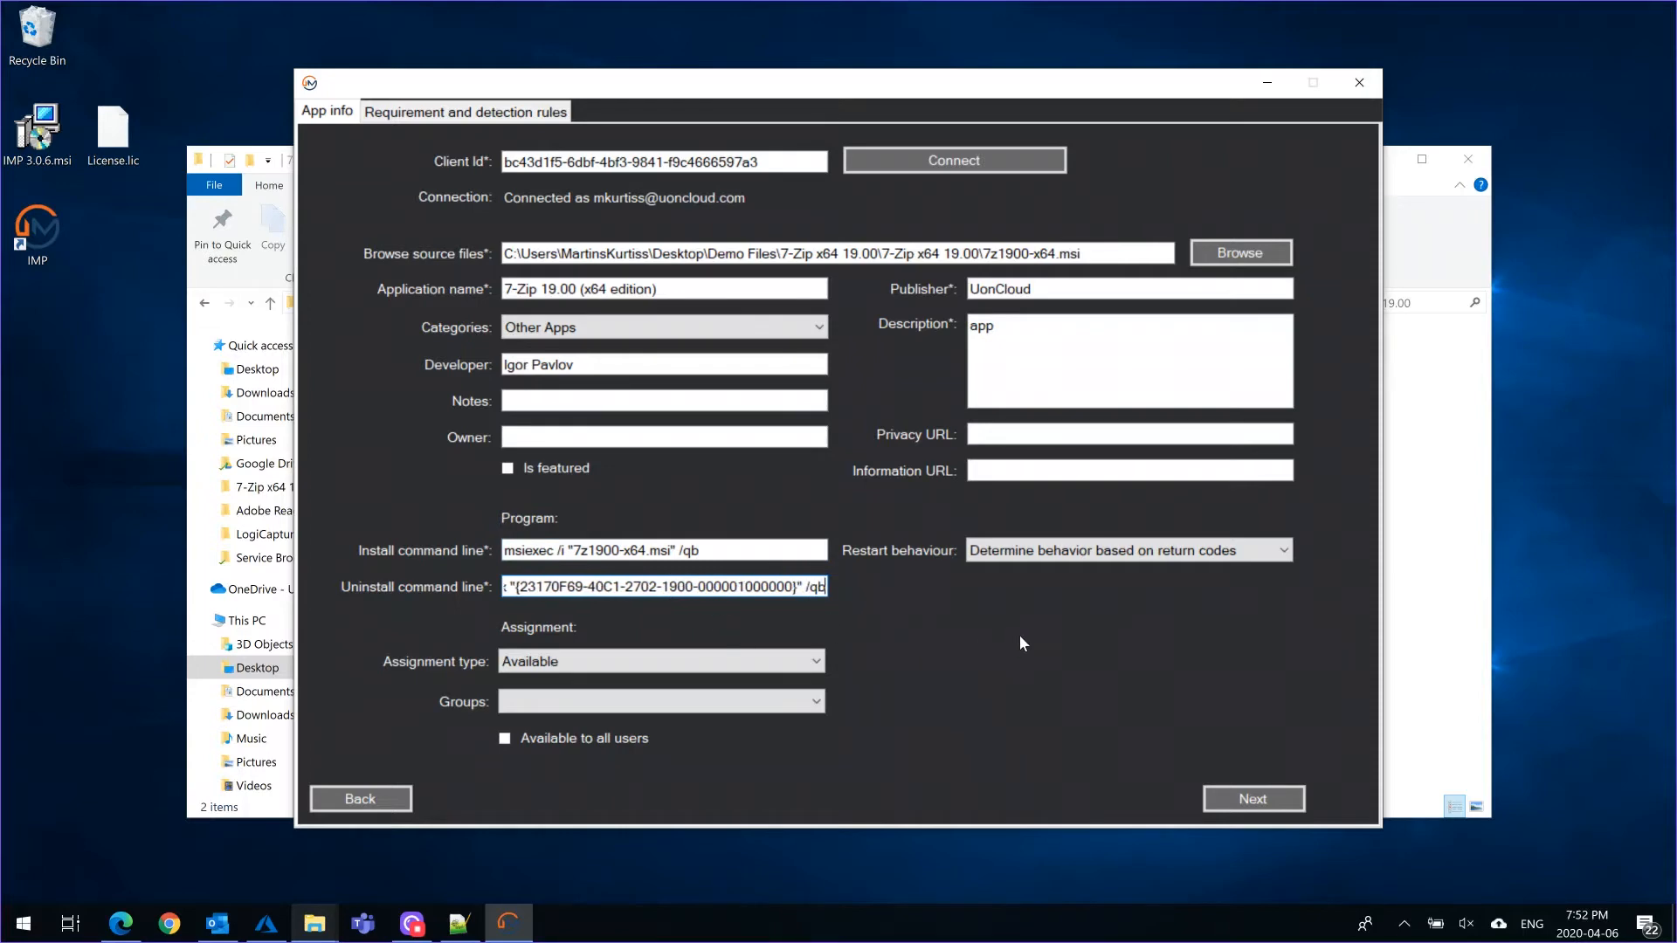
# Review the restart behaviour options and assign the app to the IMP v3 group with assignment type Available
pyautogui.click(1104, 552)
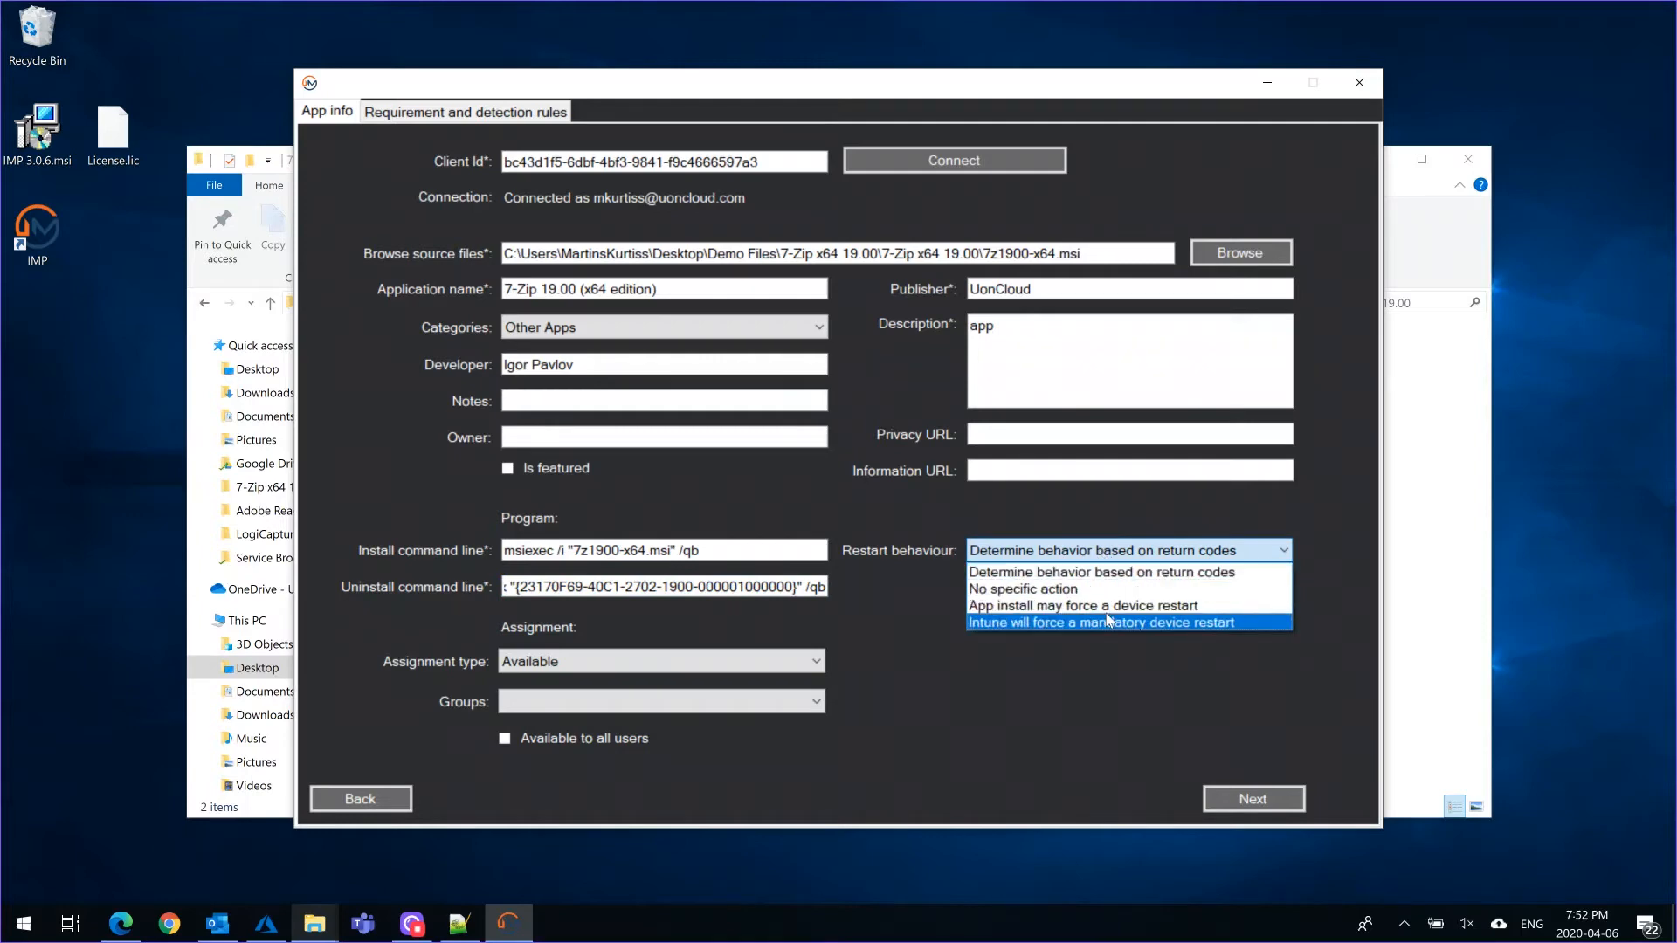
pyautogui.click(893, 620)
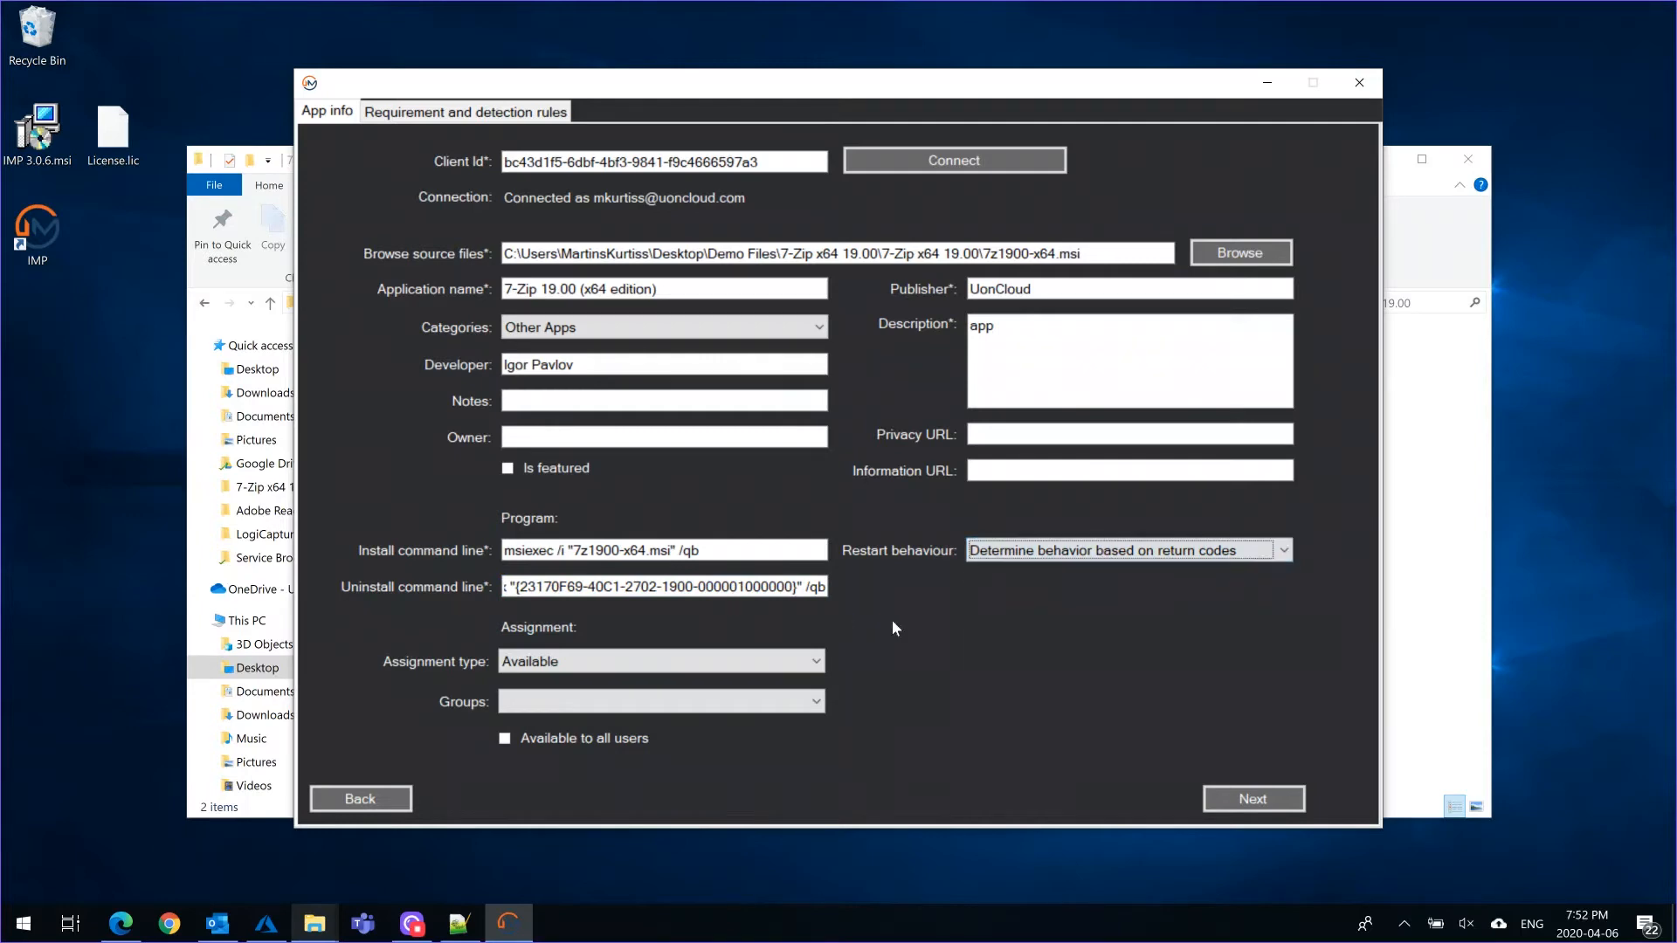
pyautogui.click(817, 706)
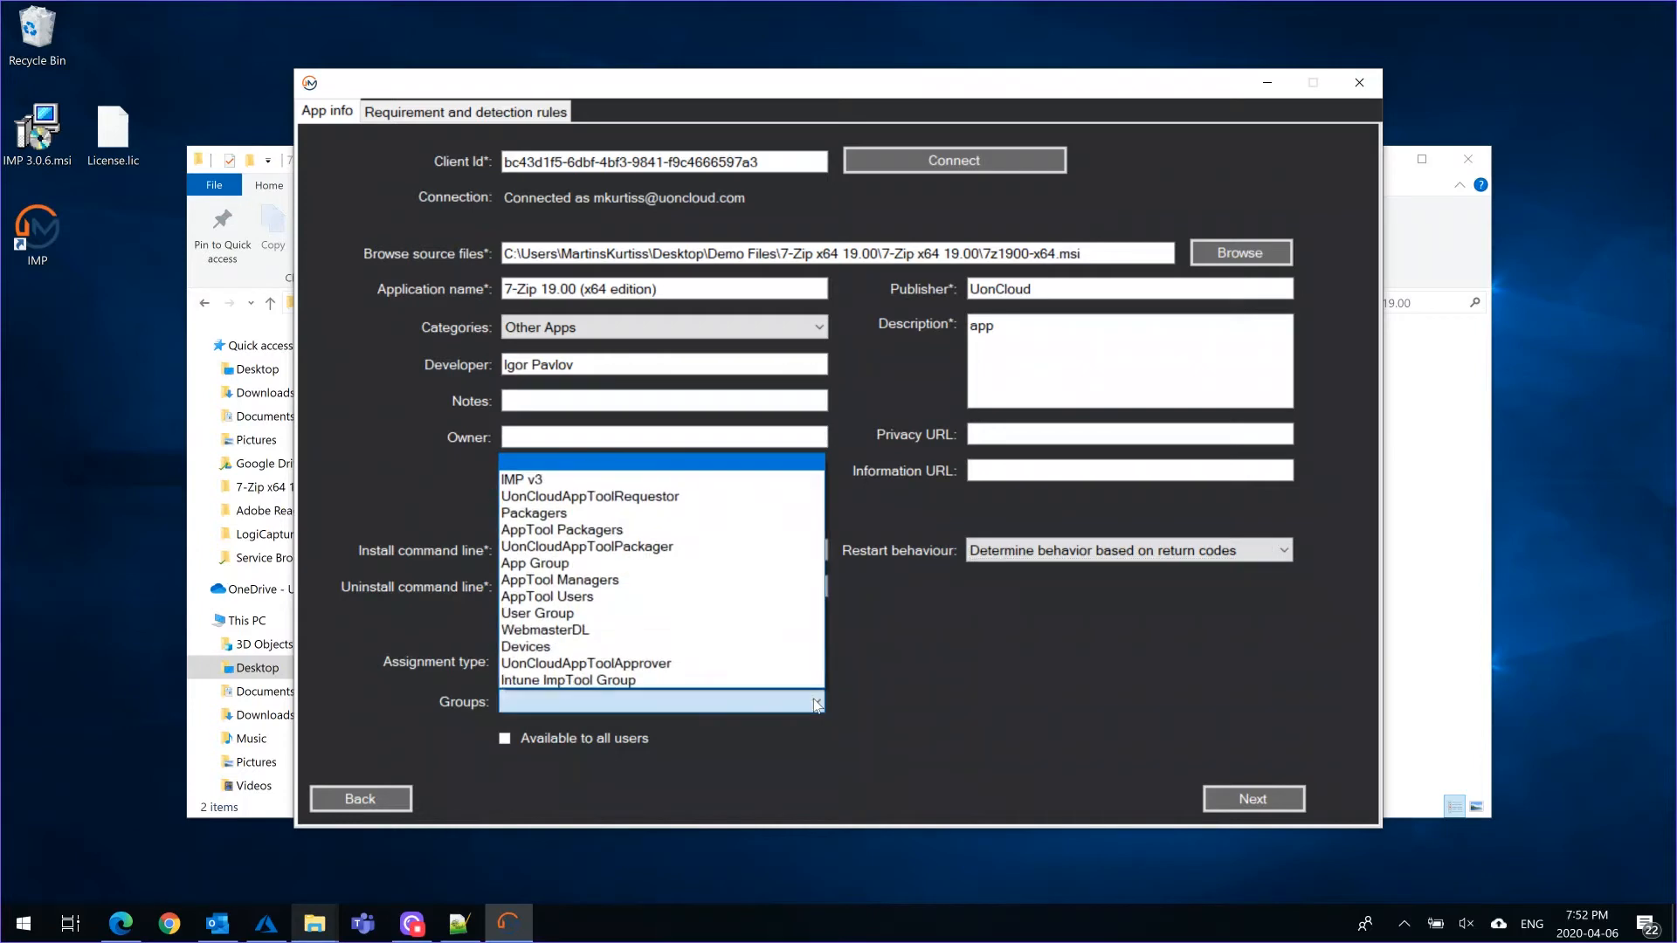
pyautogui.click(583, 477)
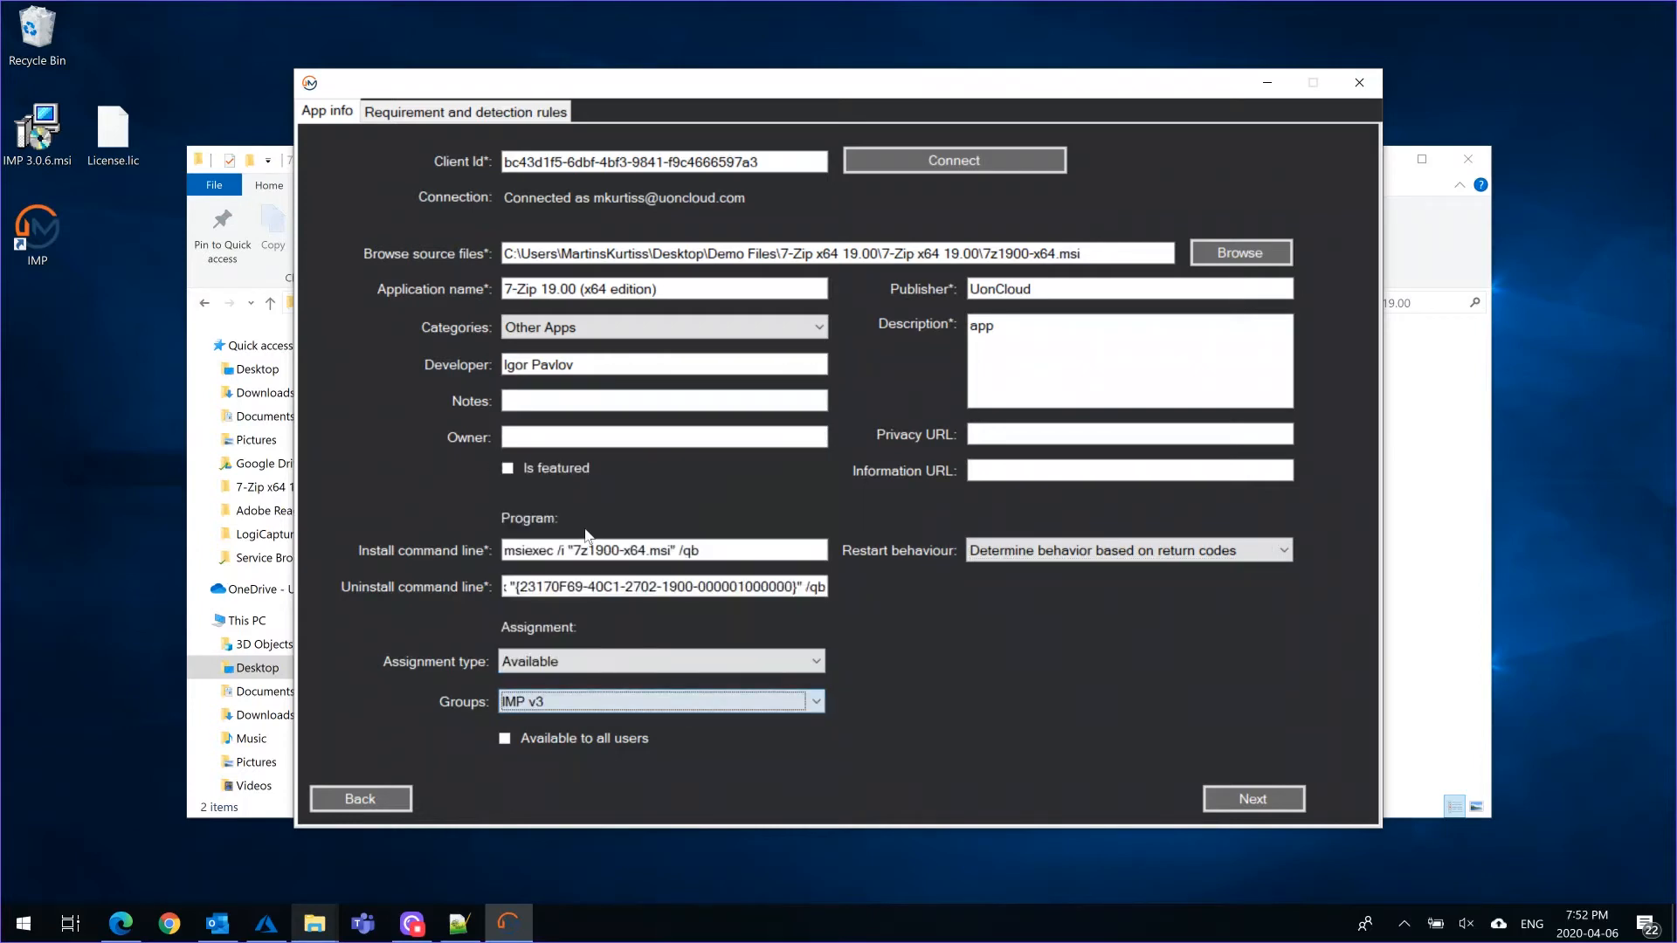
pyautogui.click(638, 661)
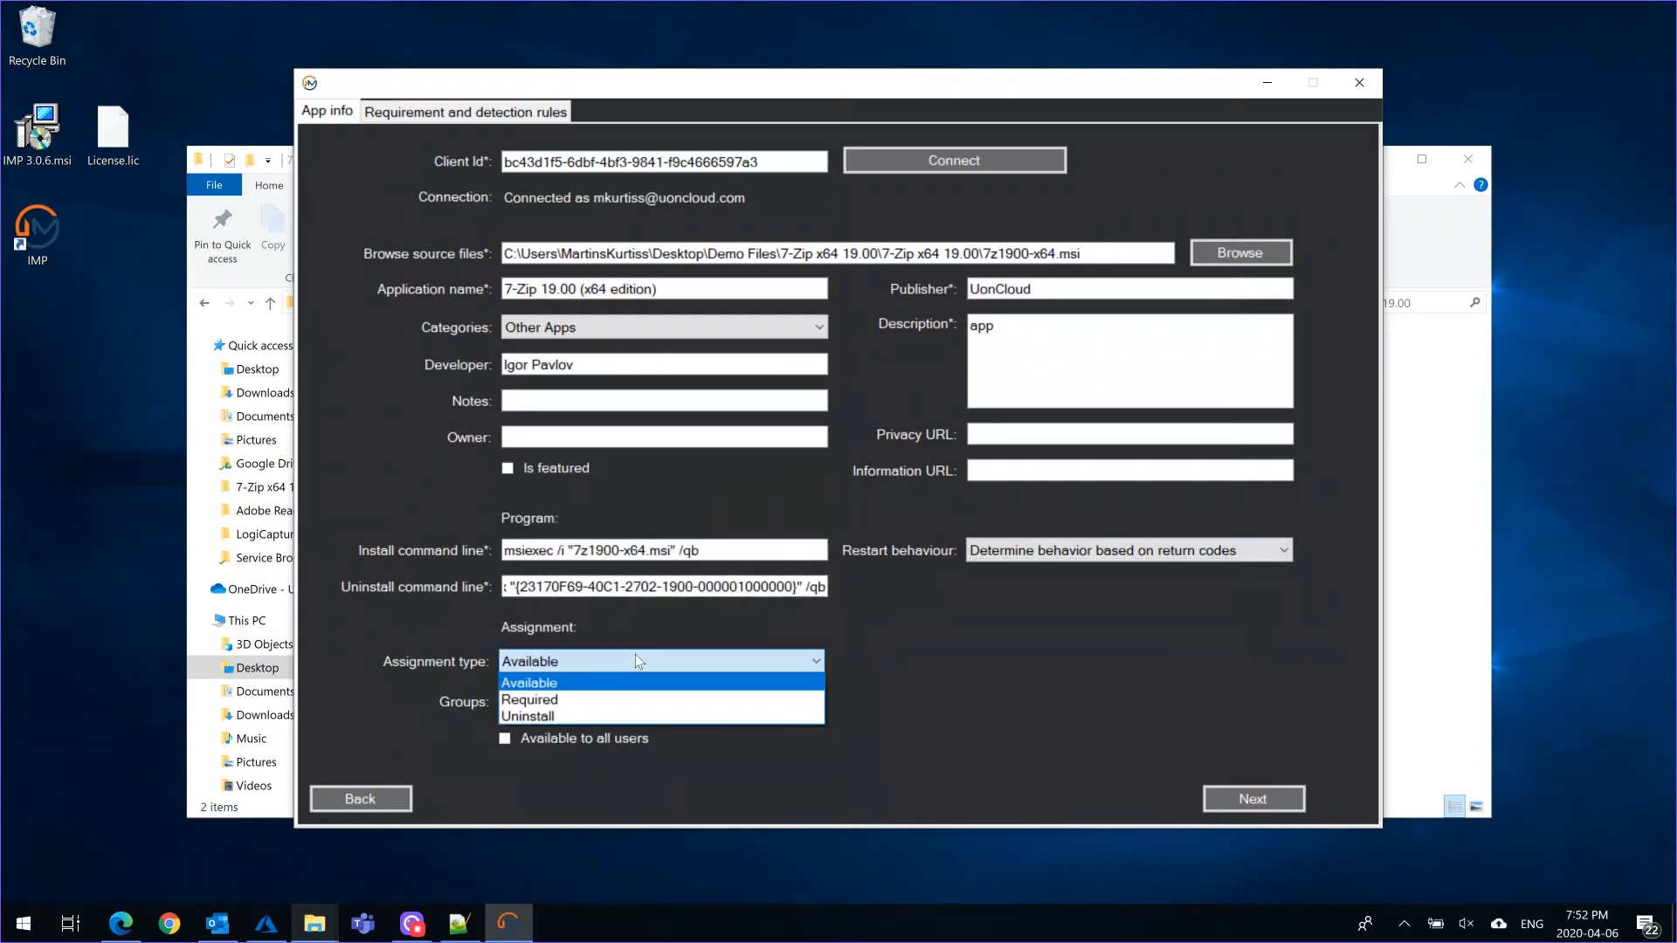
pyautogui.click(952, 670)
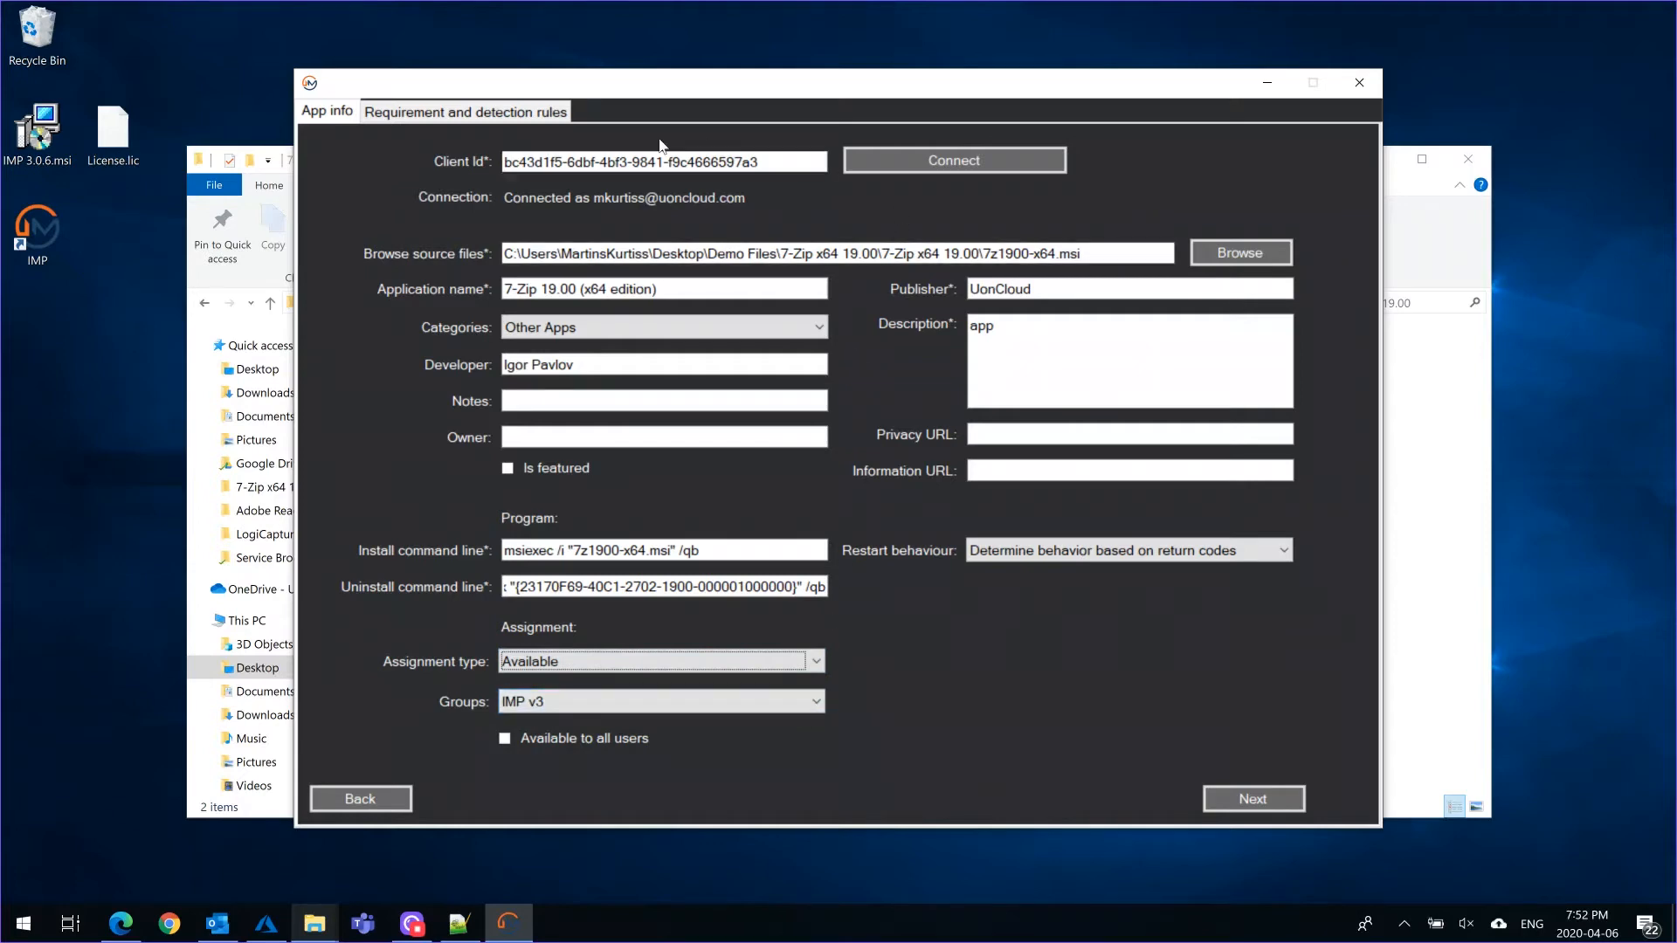
# In the app's requirements, set the OS architecture to x64, the minimum OS to Windows 10 1809 and the required disk space to 20
pyautogui.click(446, 116)
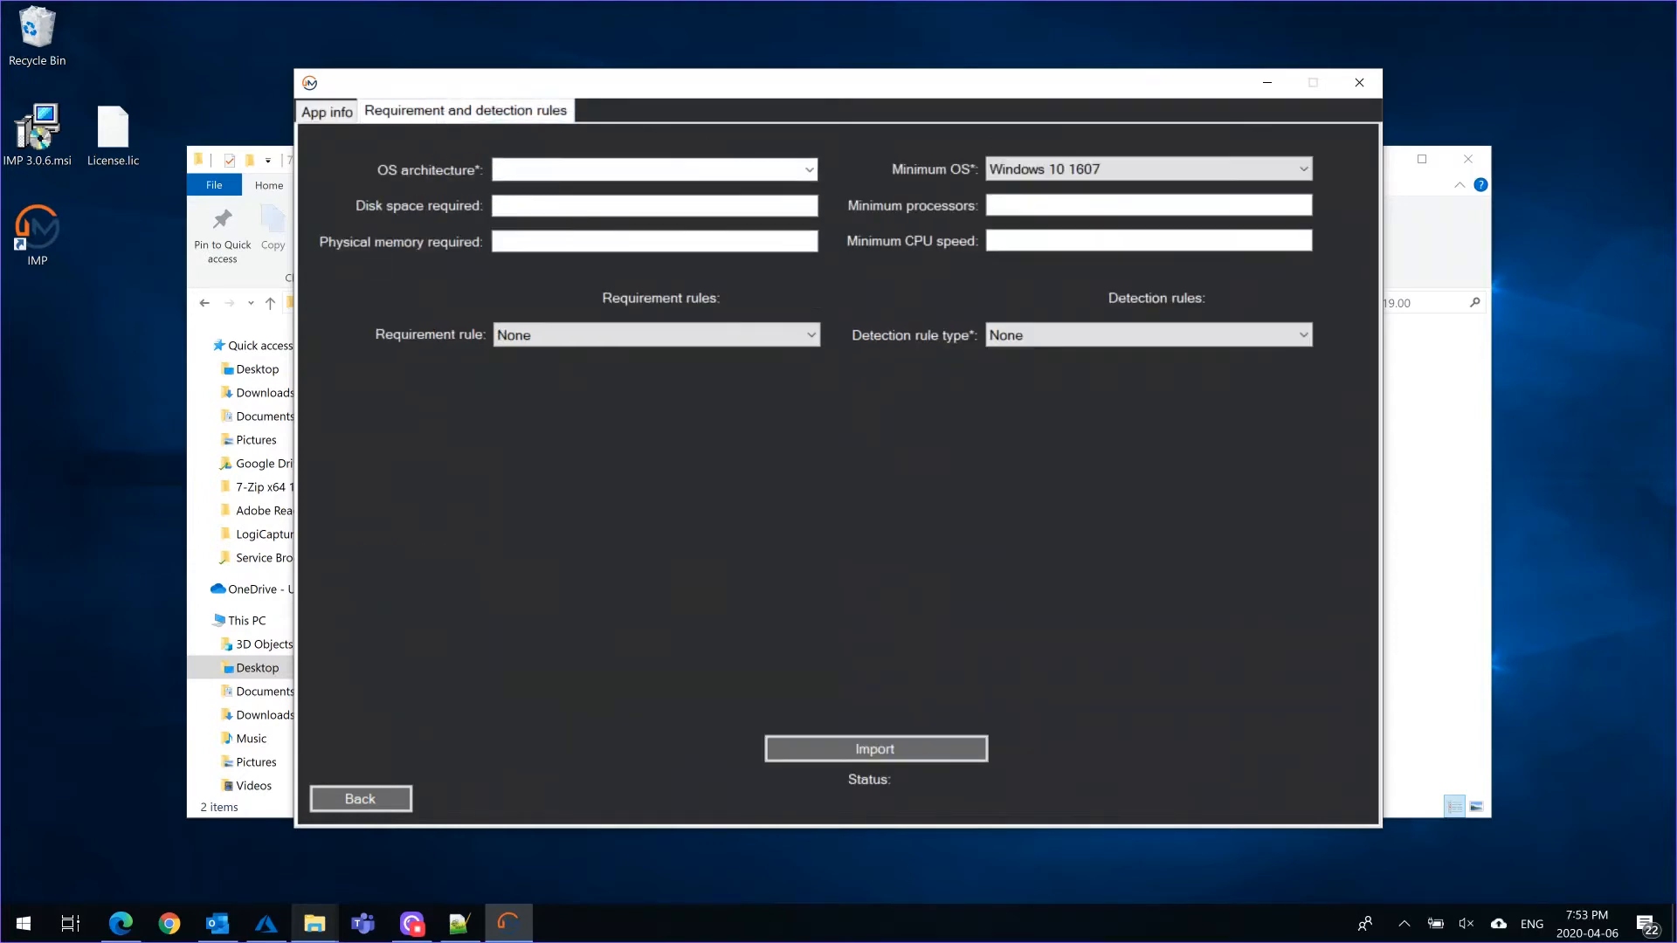
pyautogui.click(810, 169)
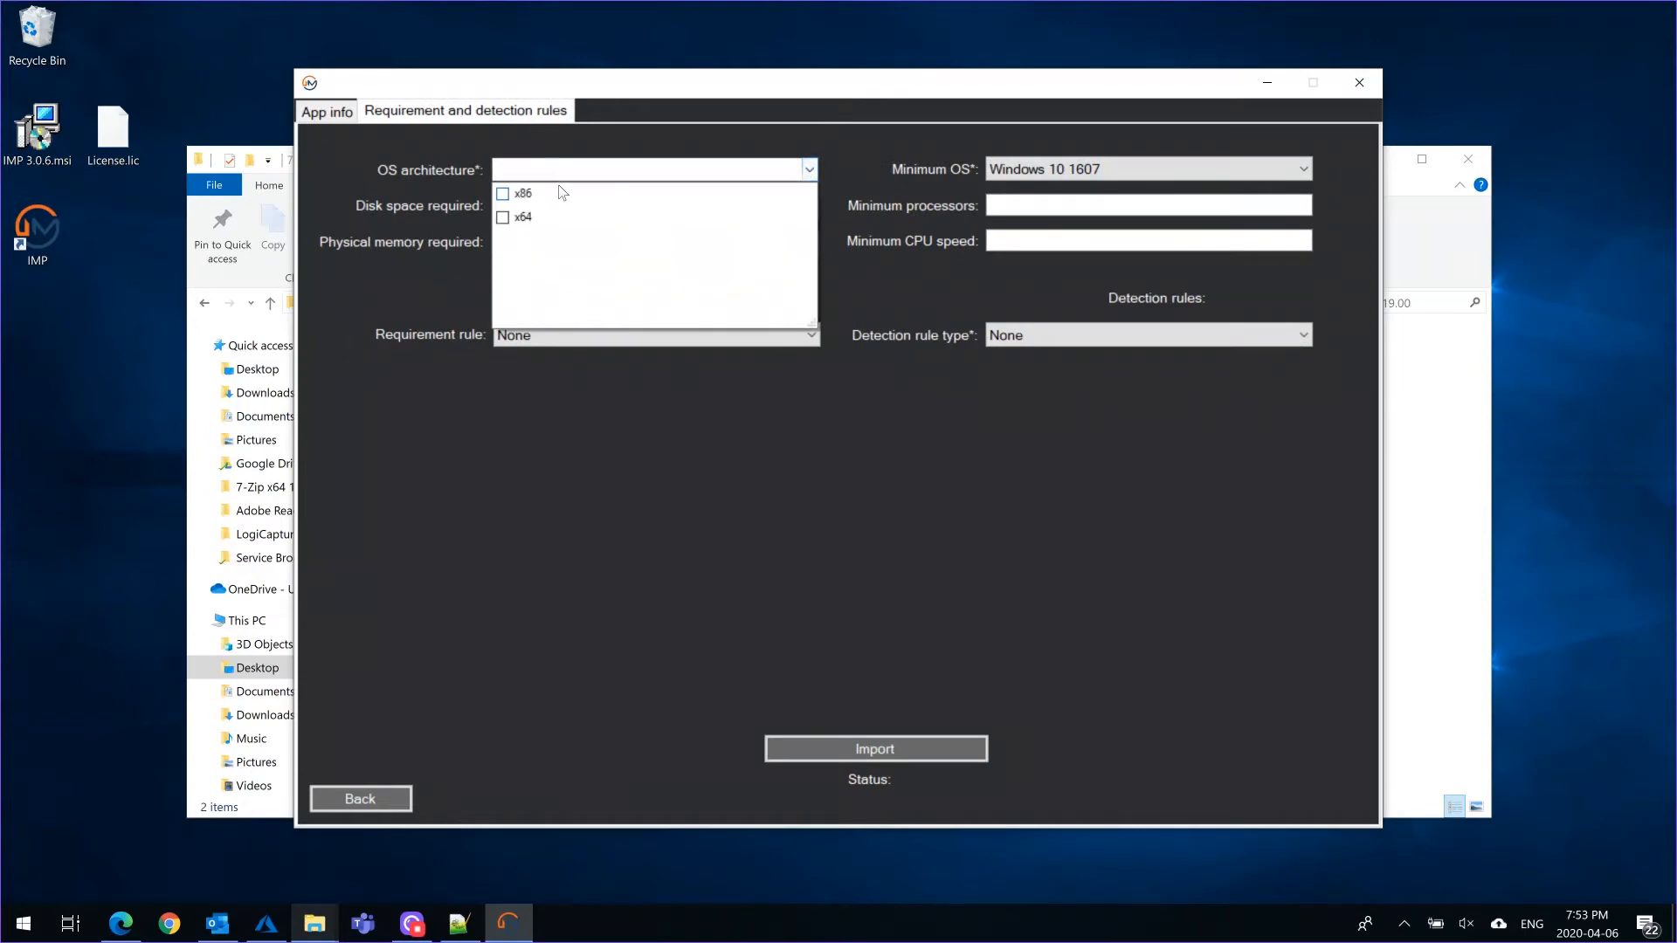
pyautogui.click(503, 218)
pyautogui.click(370, 285)
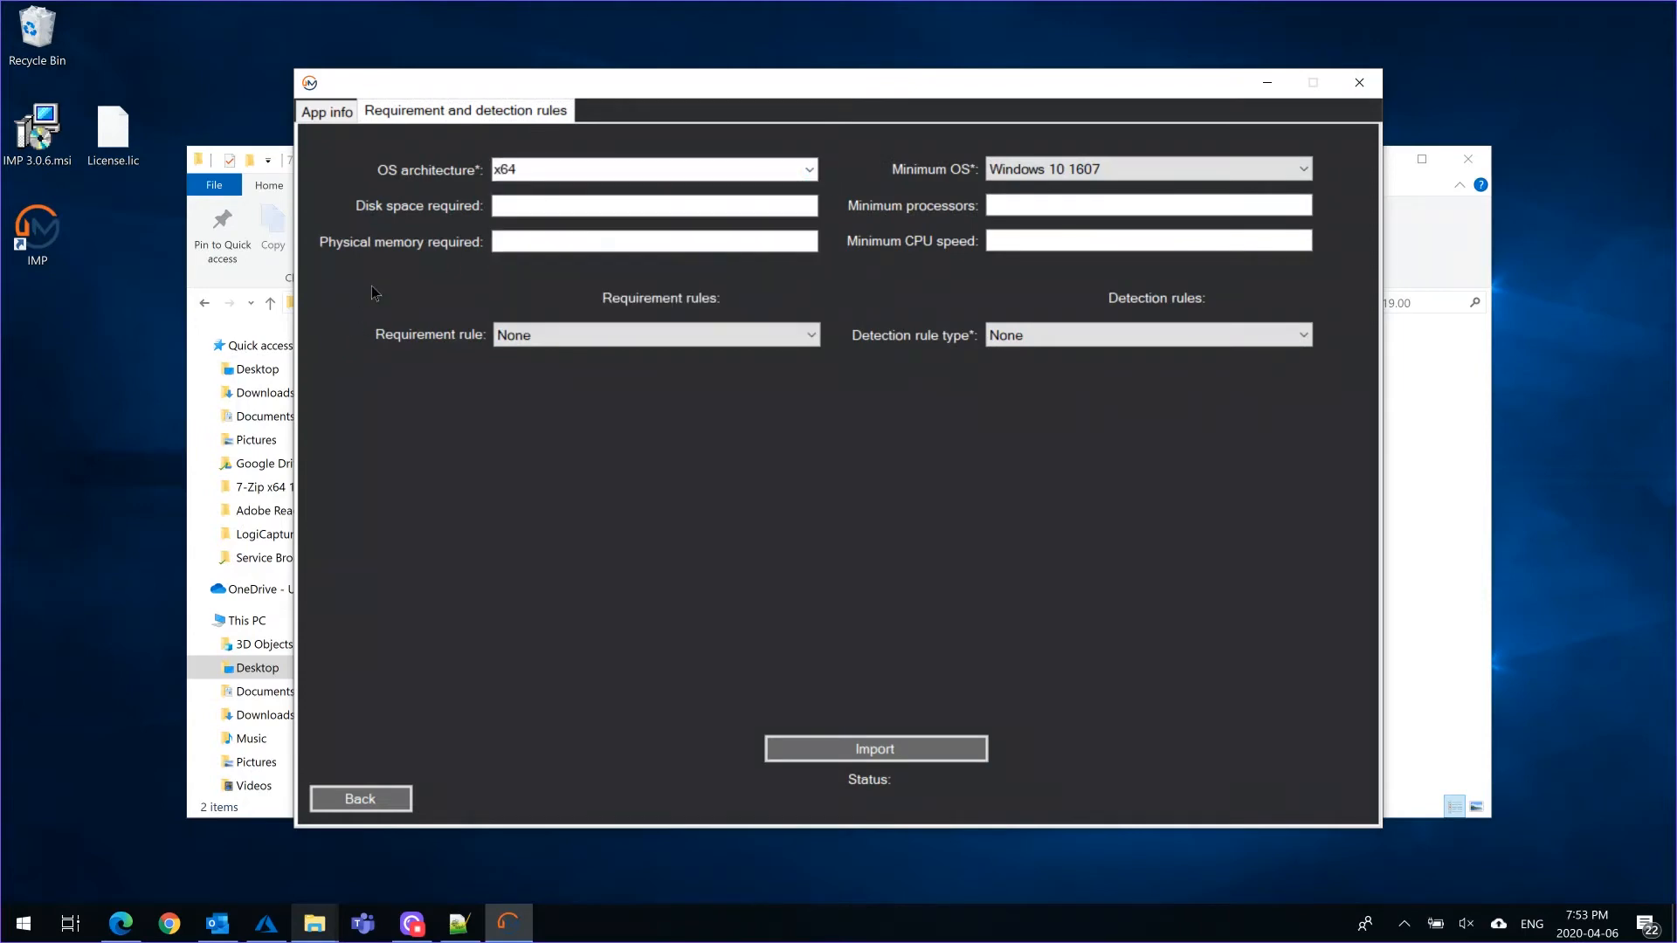
pyautogui.click(1140, 170)
pyautogui.click(1094, 256)
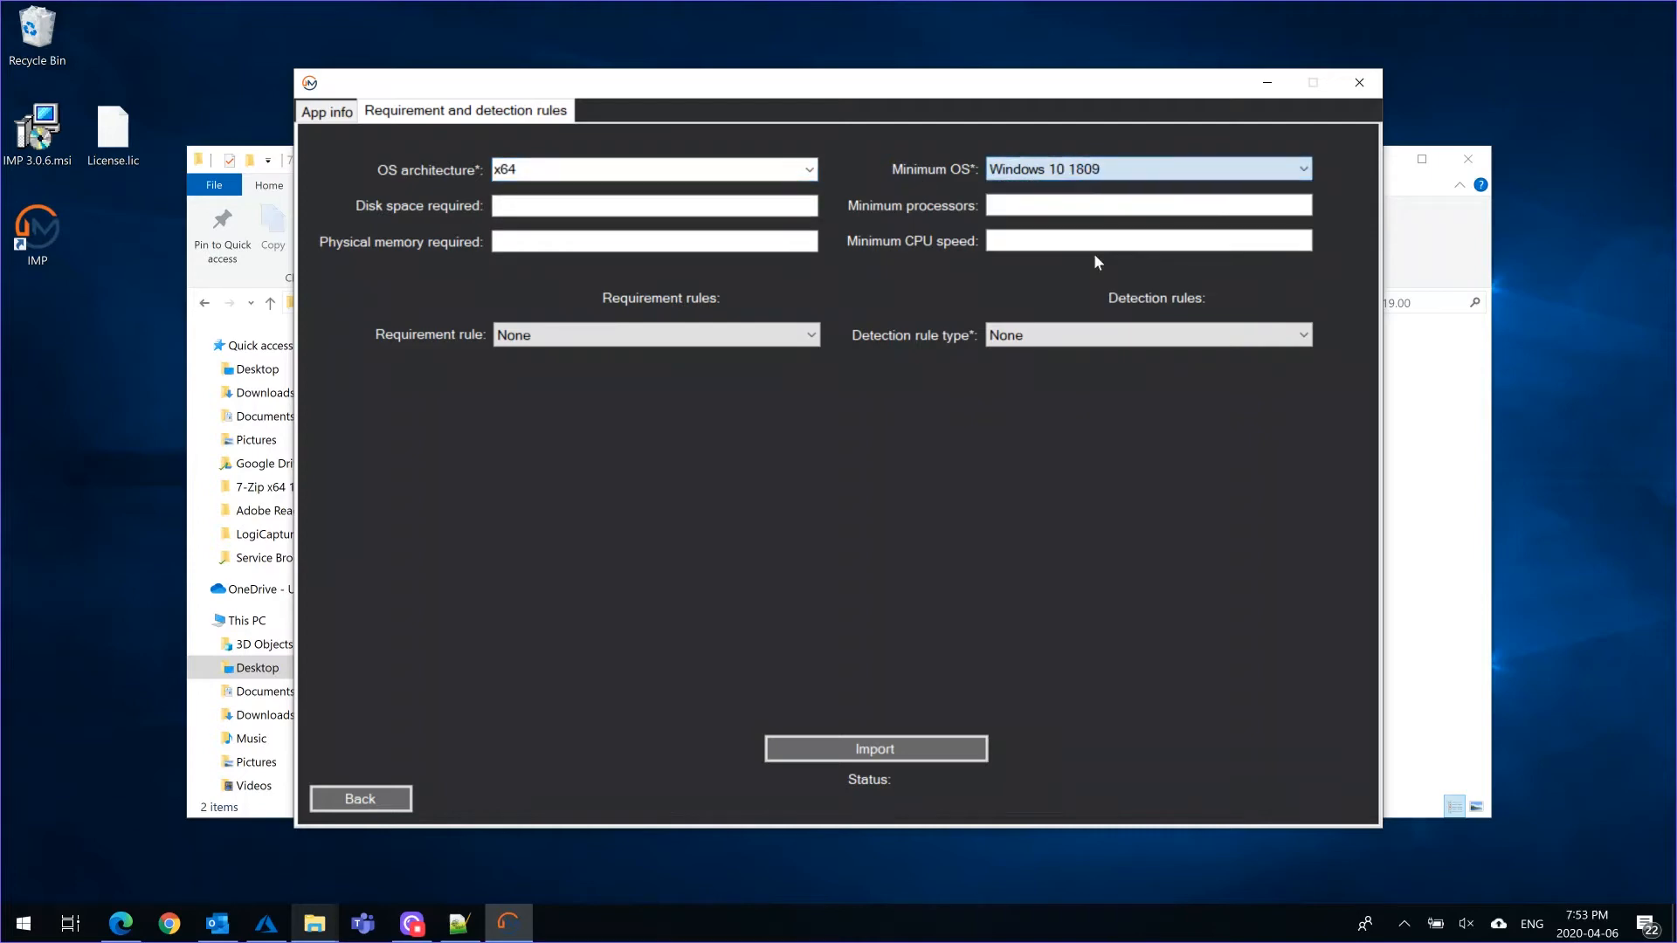
pyautogui.click(535, 206)
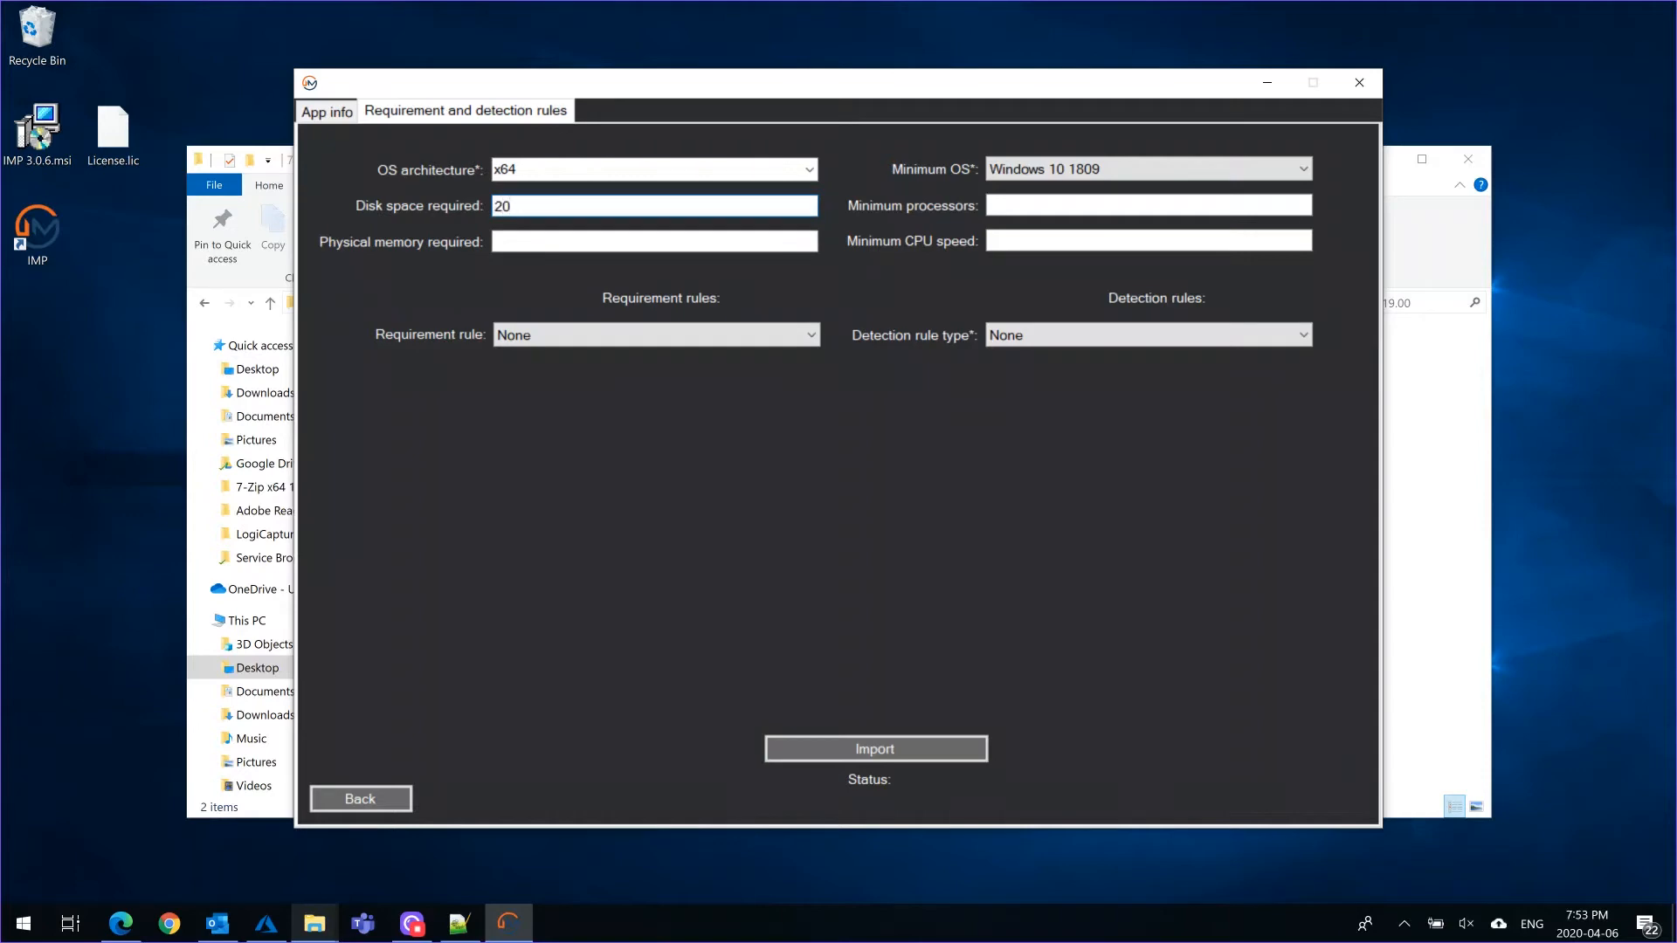
# Add a File requirement rule with path c:\temp, file 7zip.exe and the detection method File or Folder exists
pyautogui.click(802, 335)
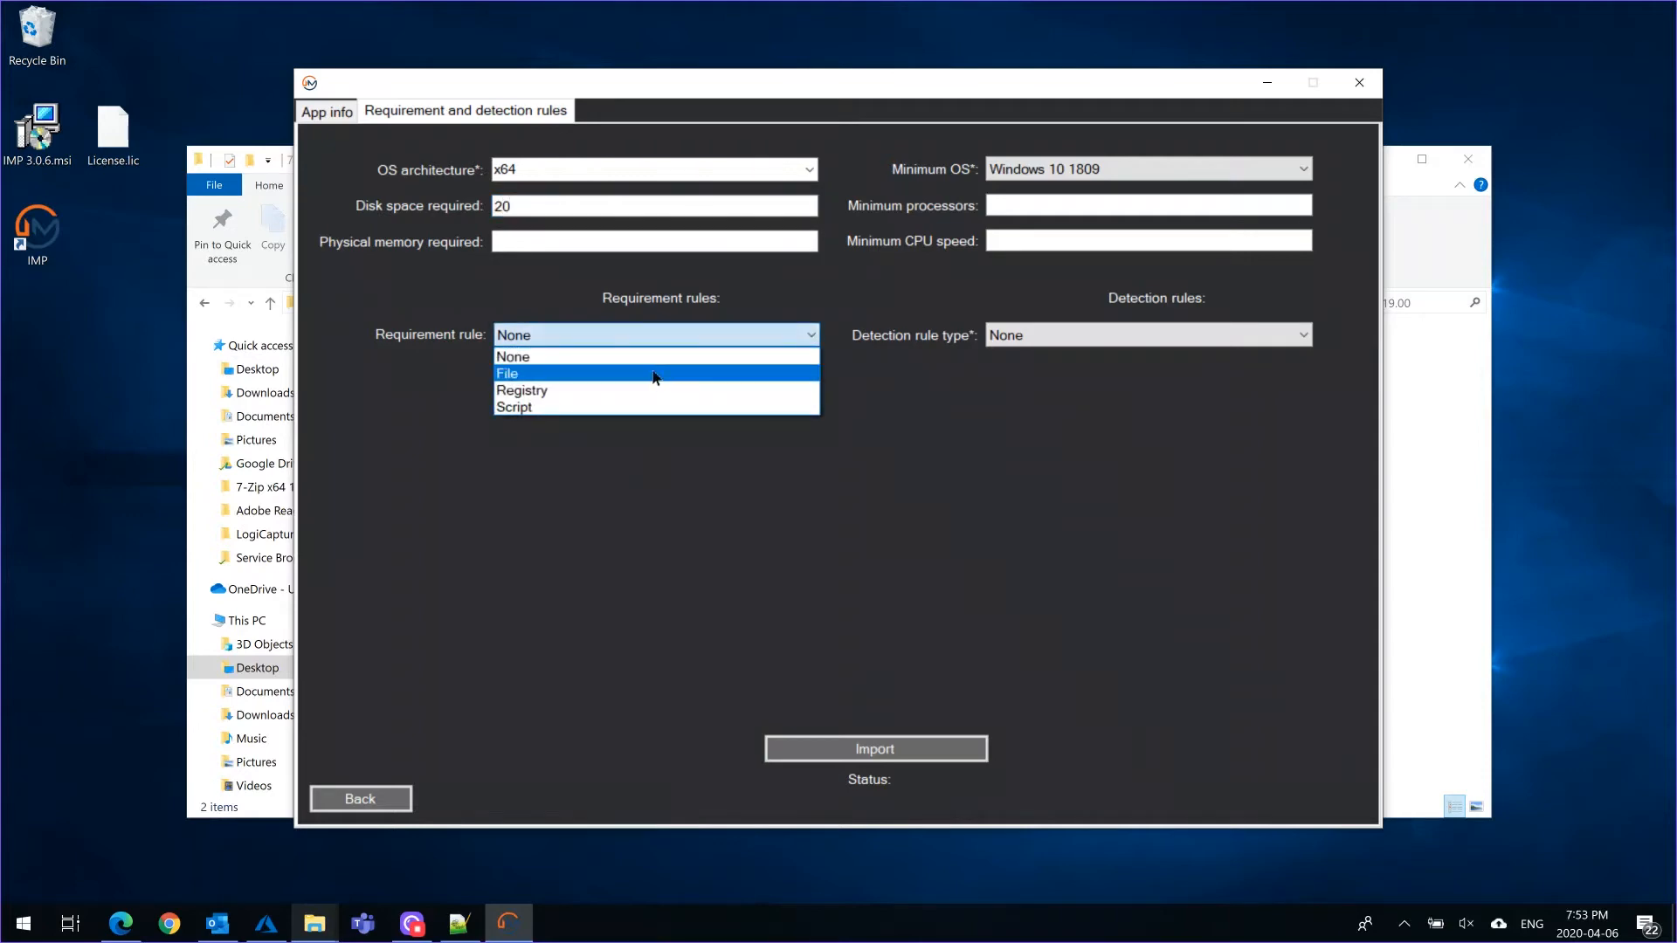
pyautogui.click(656, 377)
pyautogui.write('c:\\temp')
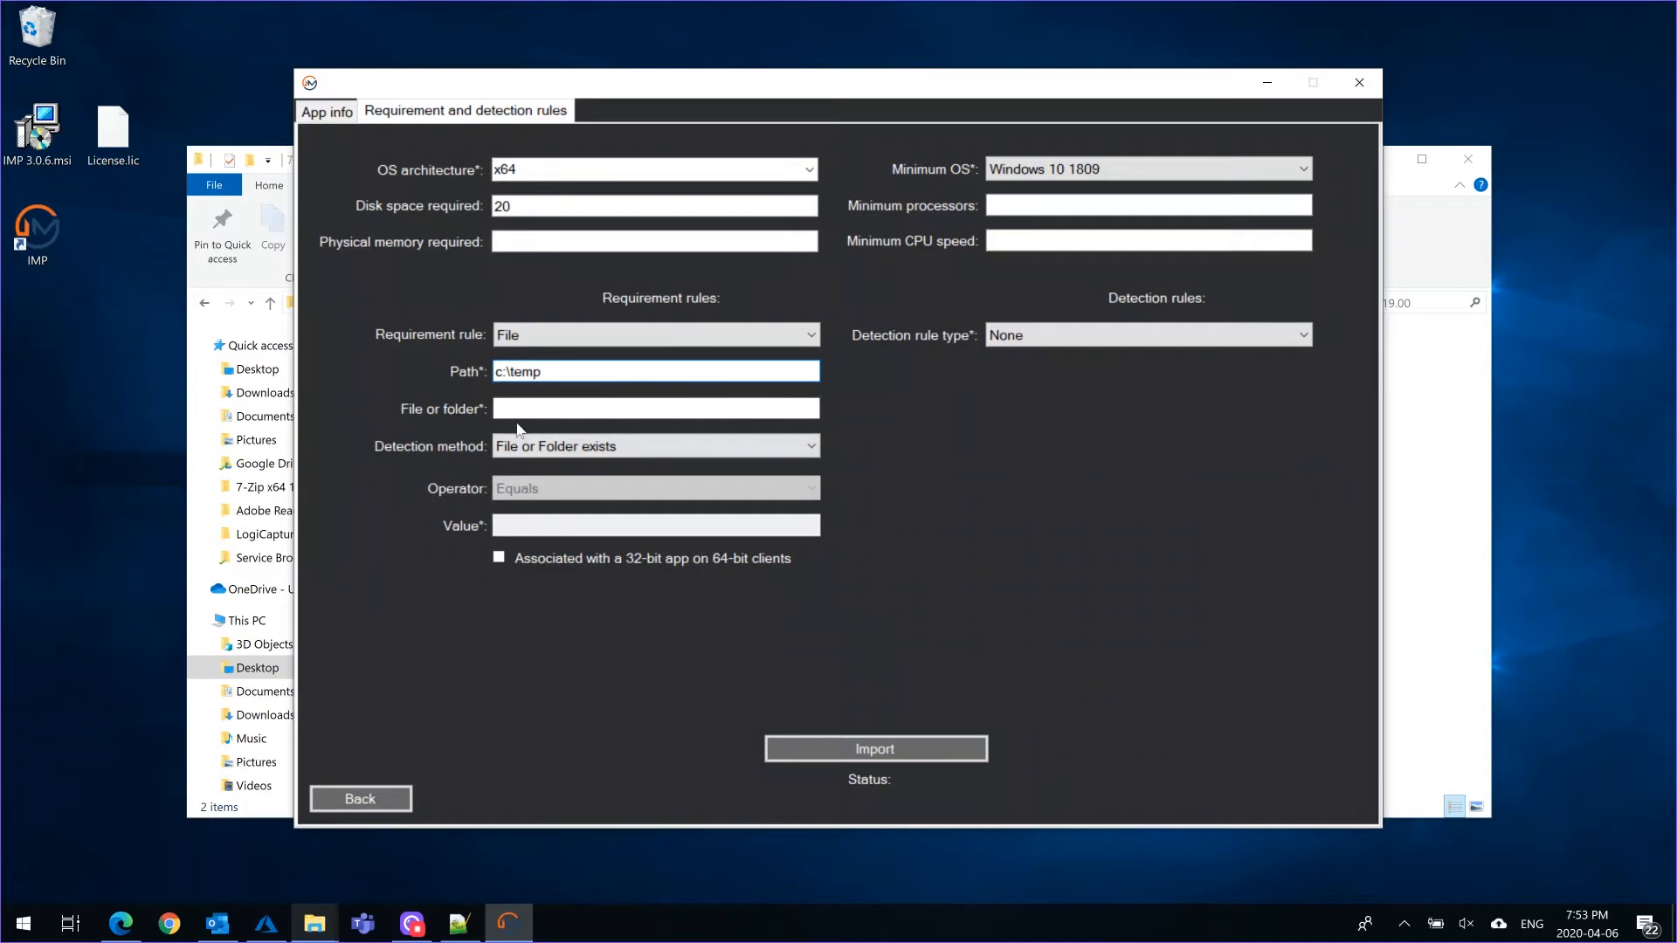
pyautogui.click(549, 399)
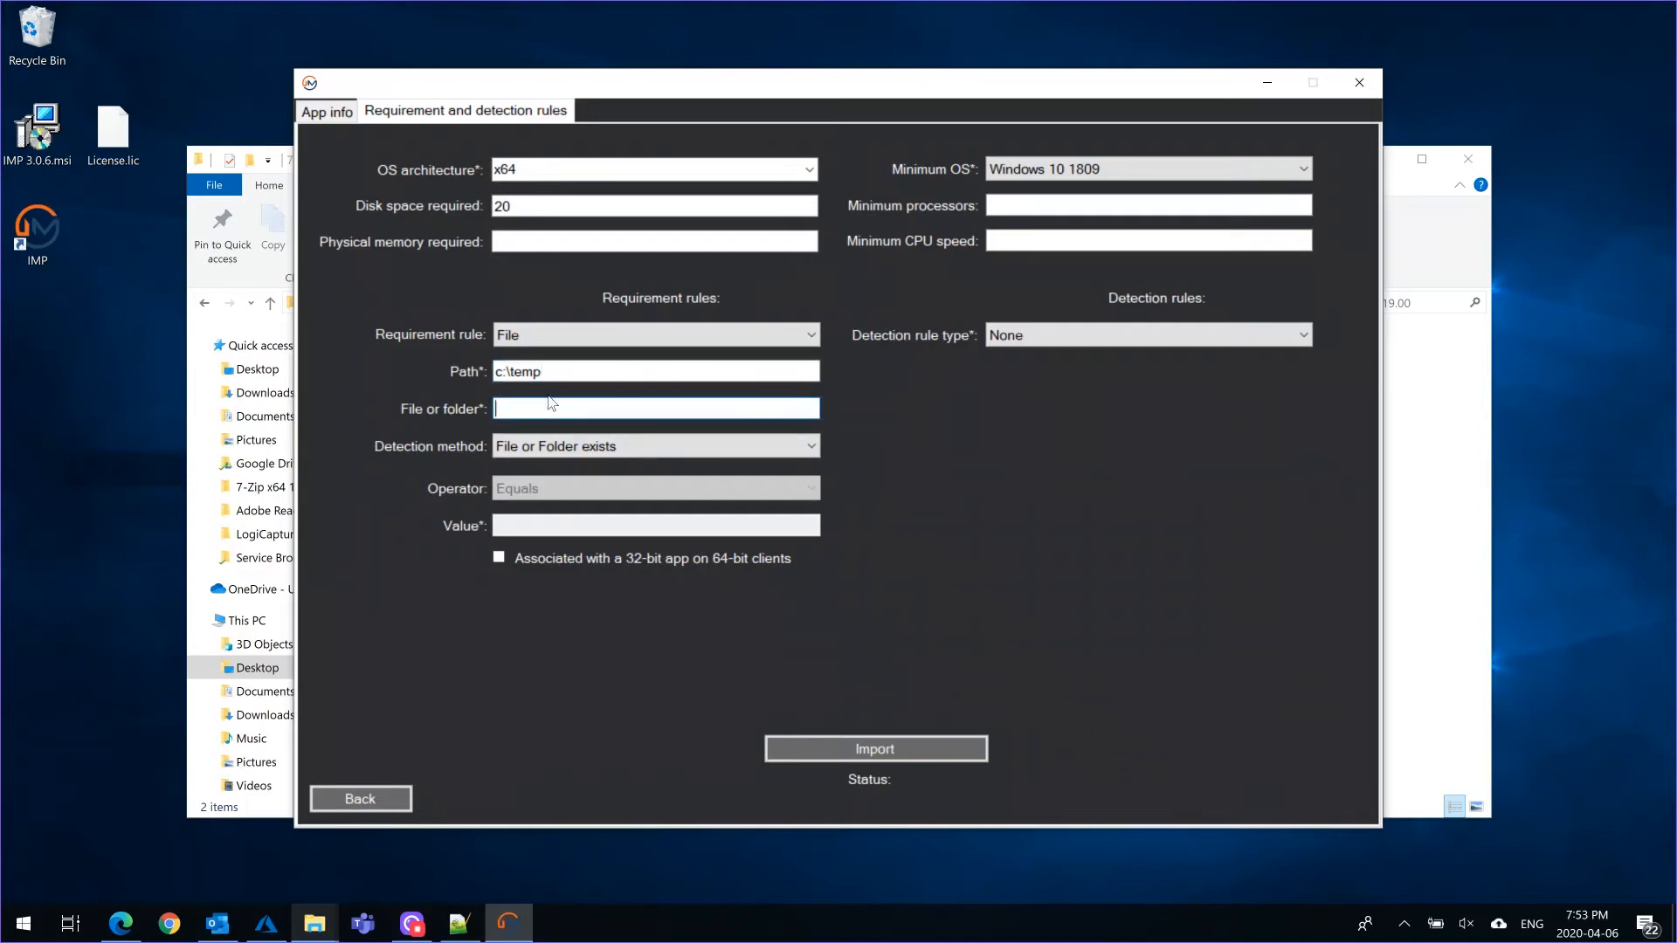
pyautogui.write('7zip.exe')
pyautogui.click(643, 447)
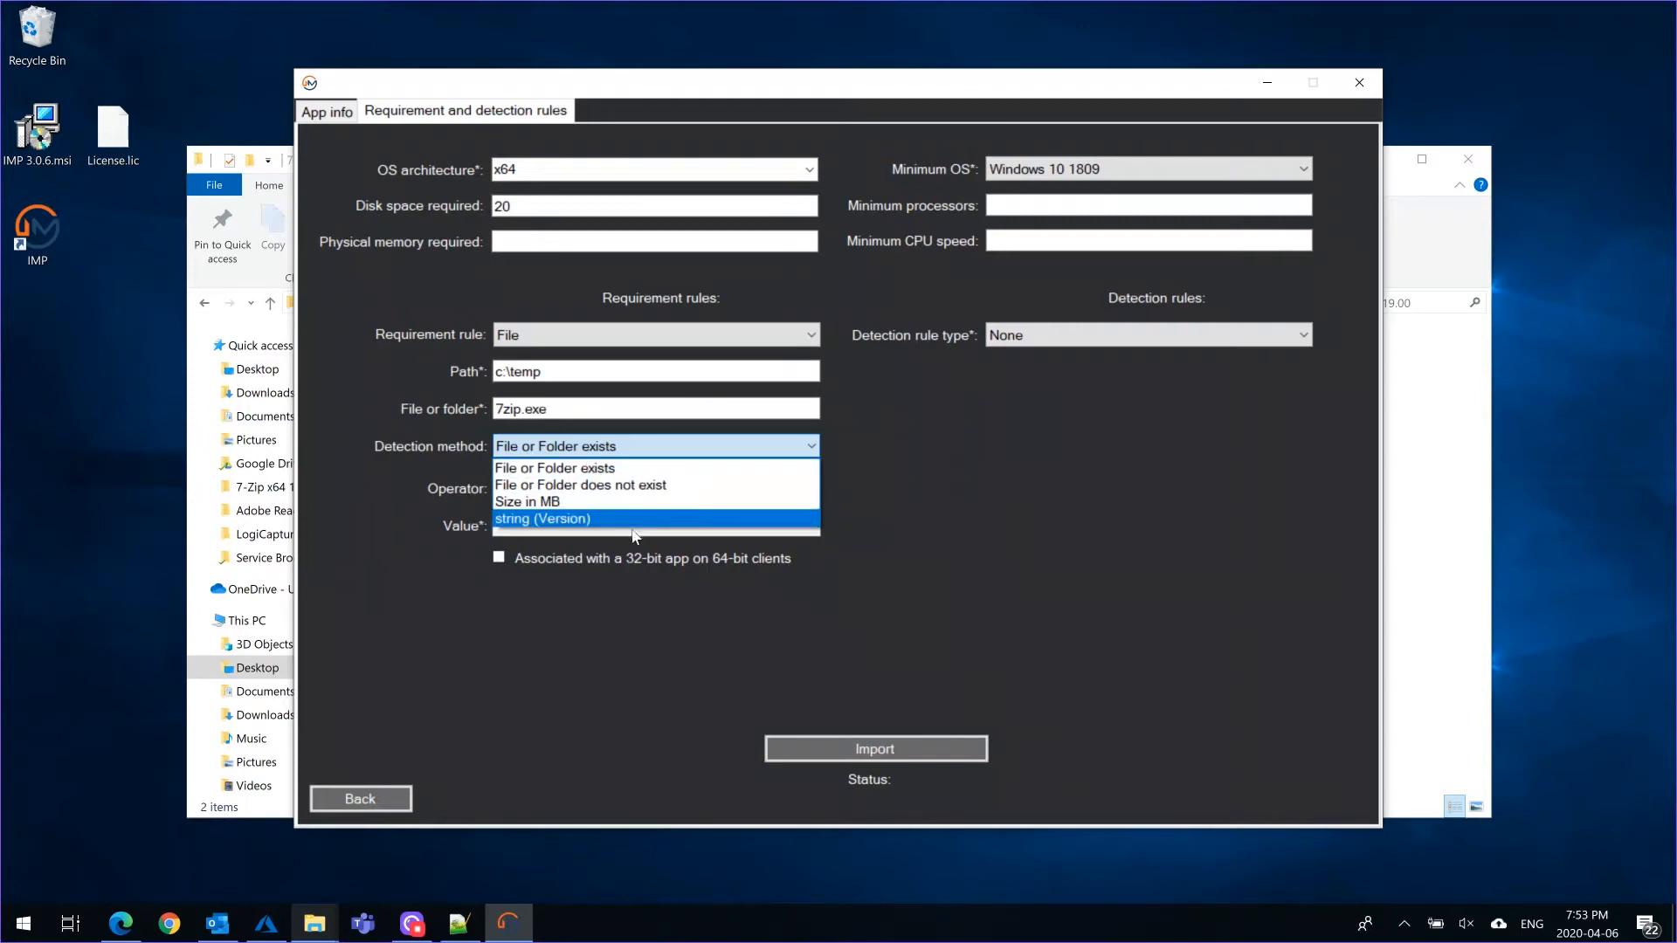
pyautogui.click(908, 510)
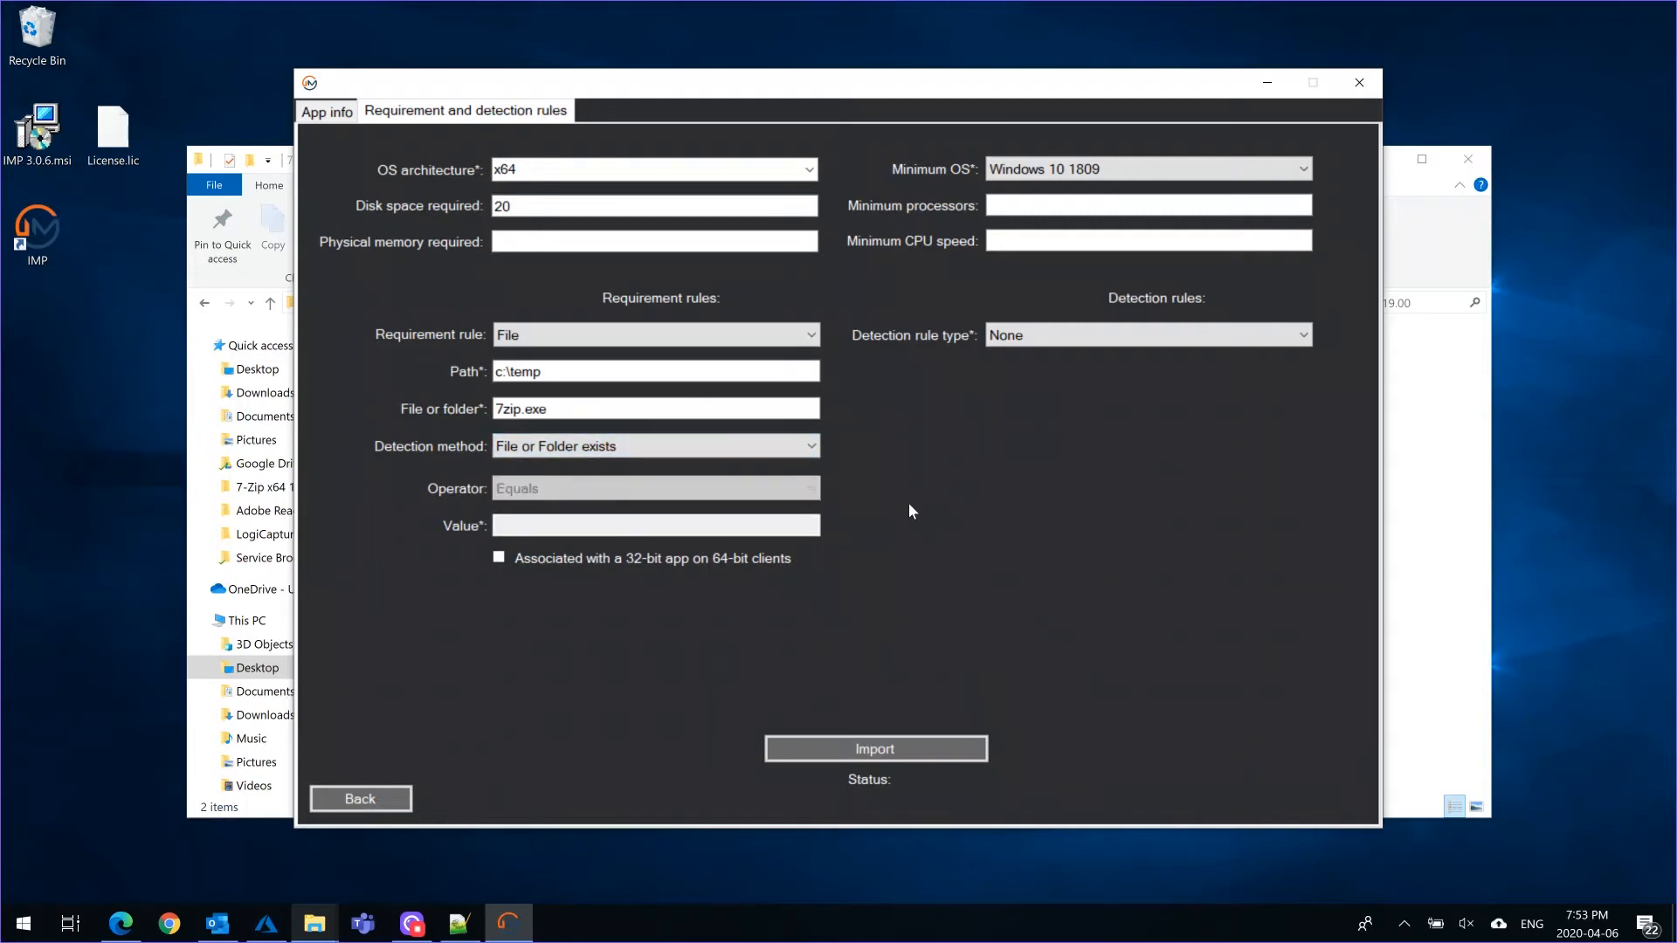
pyautogui.click(553, 447)
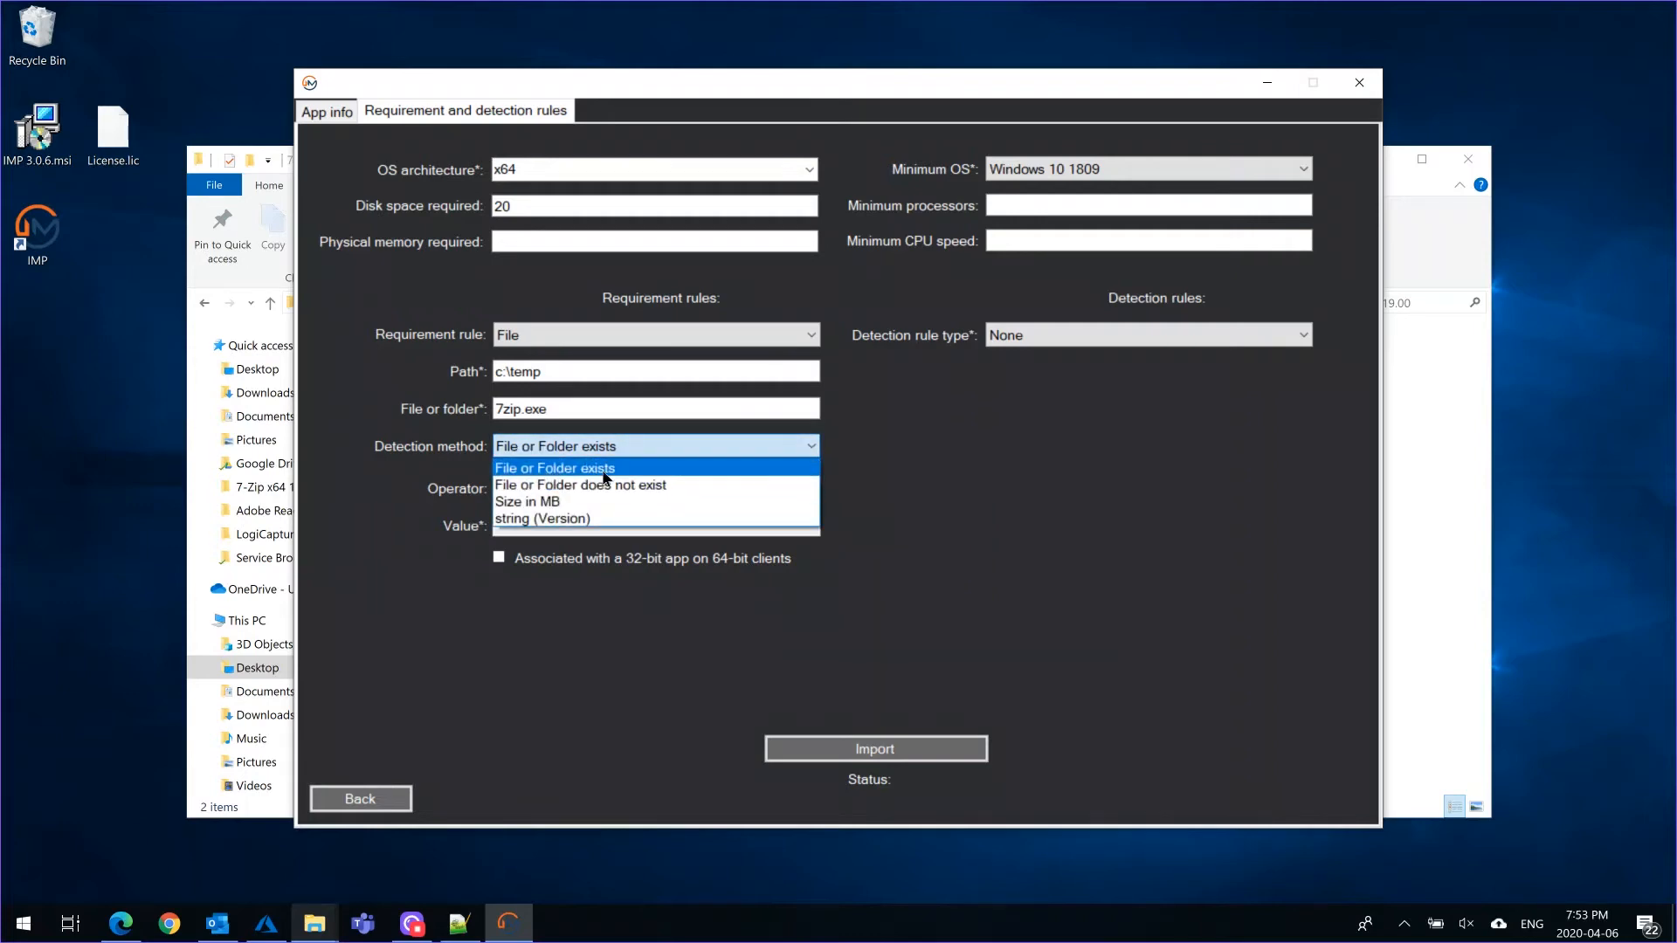
pyautogui.click(604, 472)
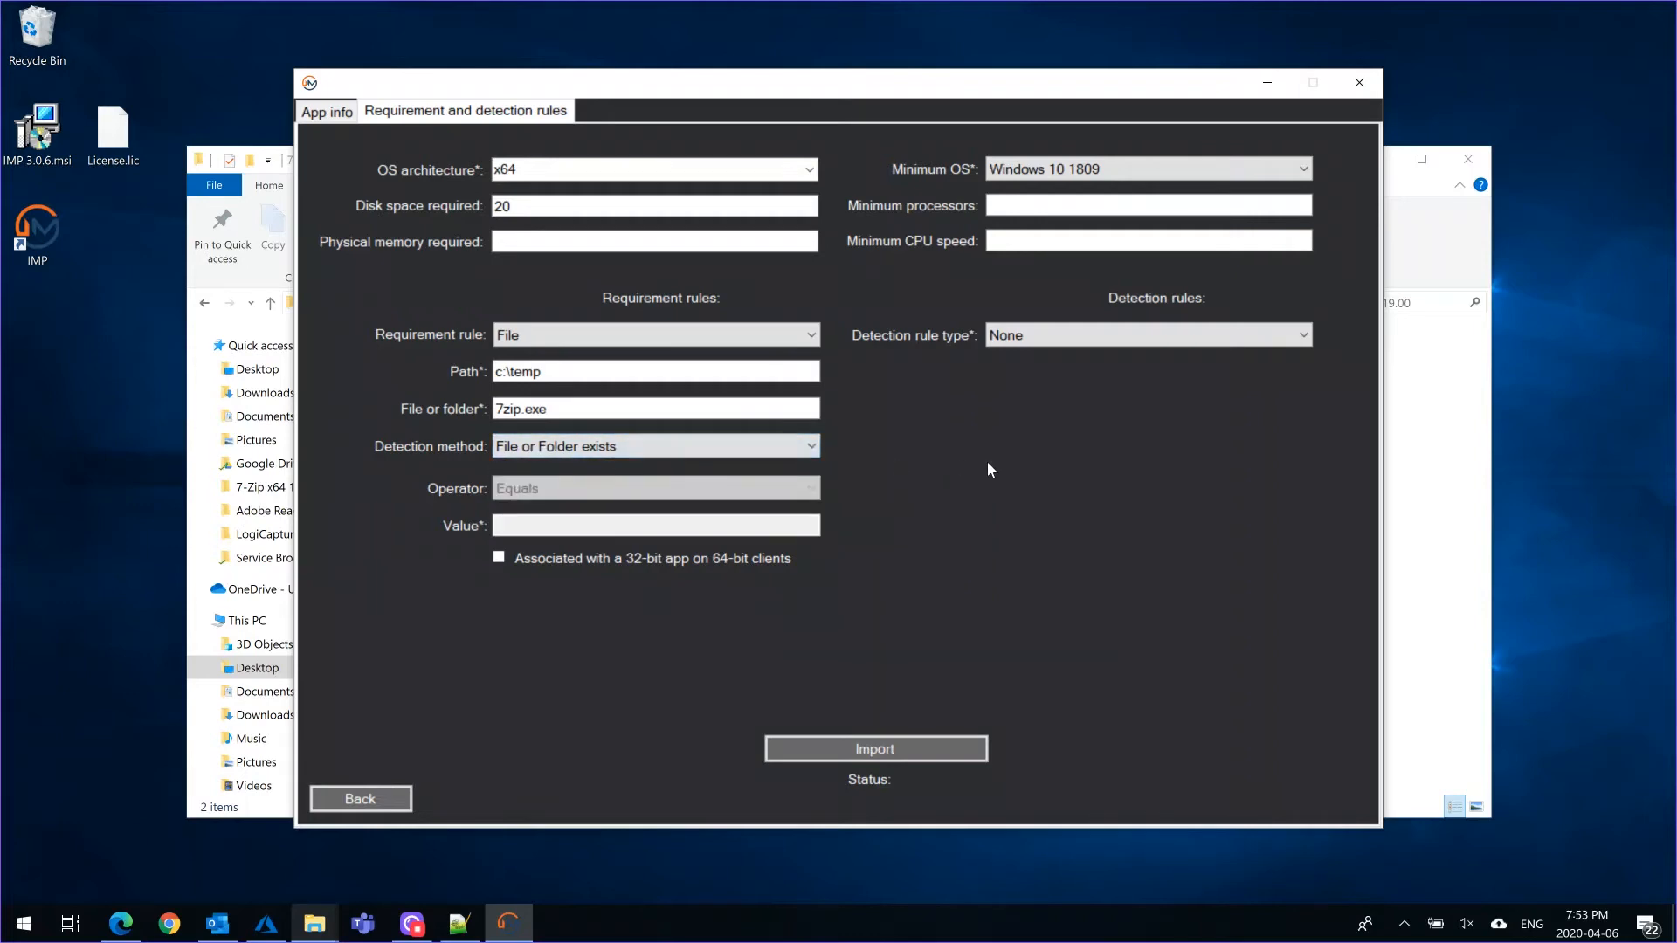
pyautogui.click(1296, 340)
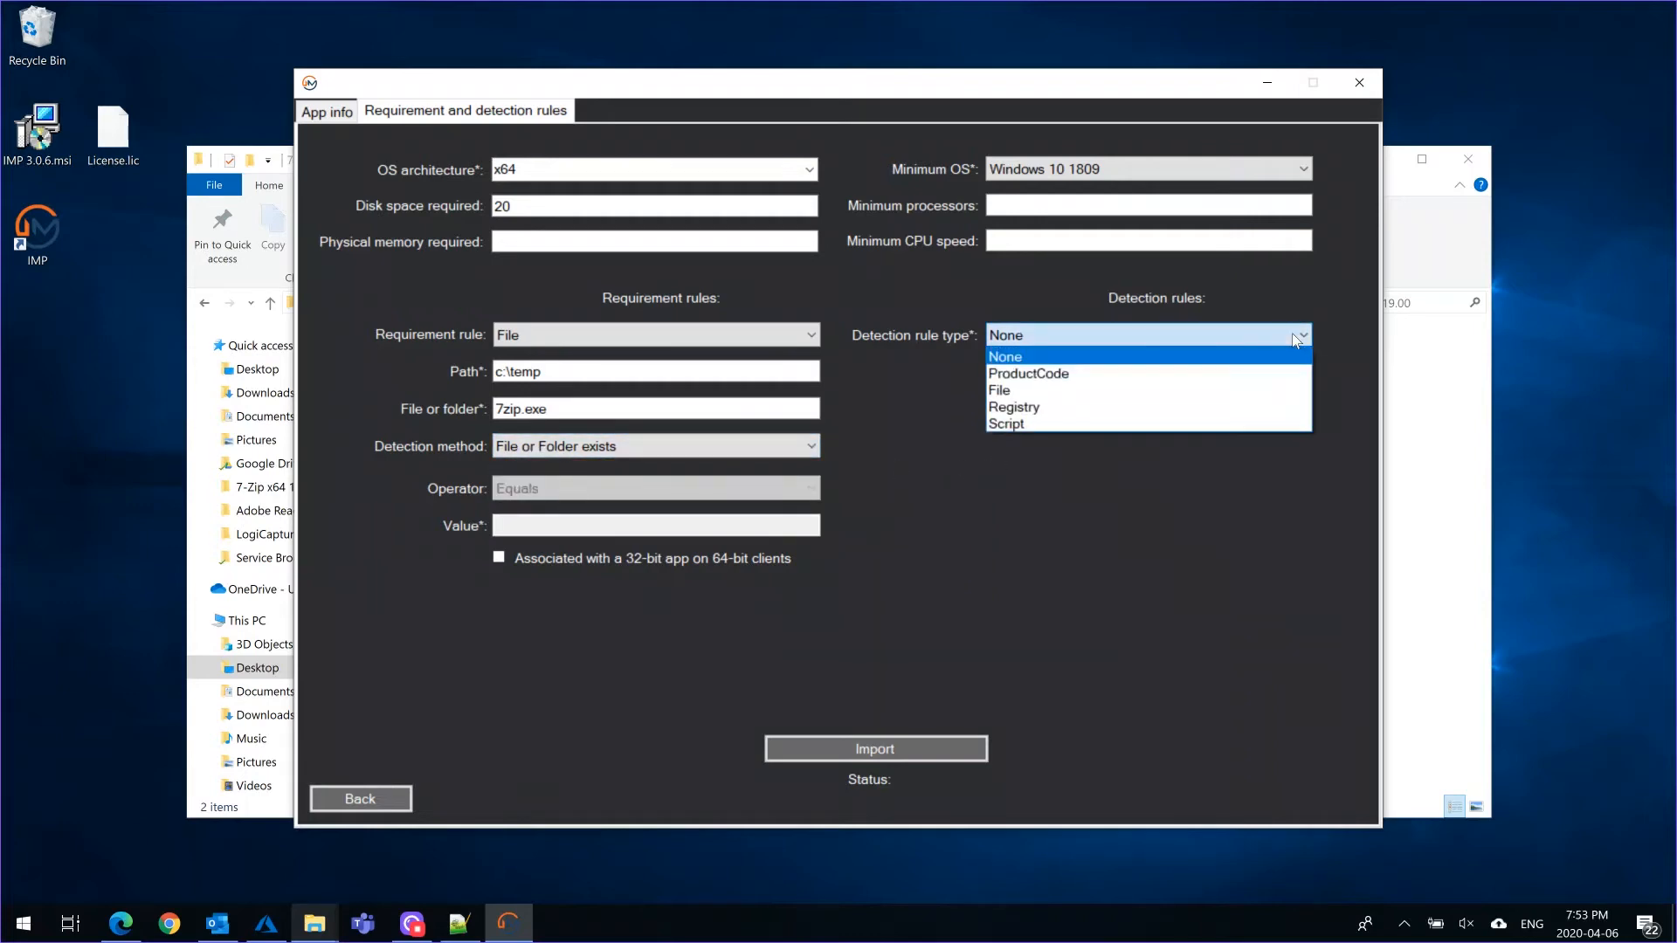
pyautogui.click(1091, 378)
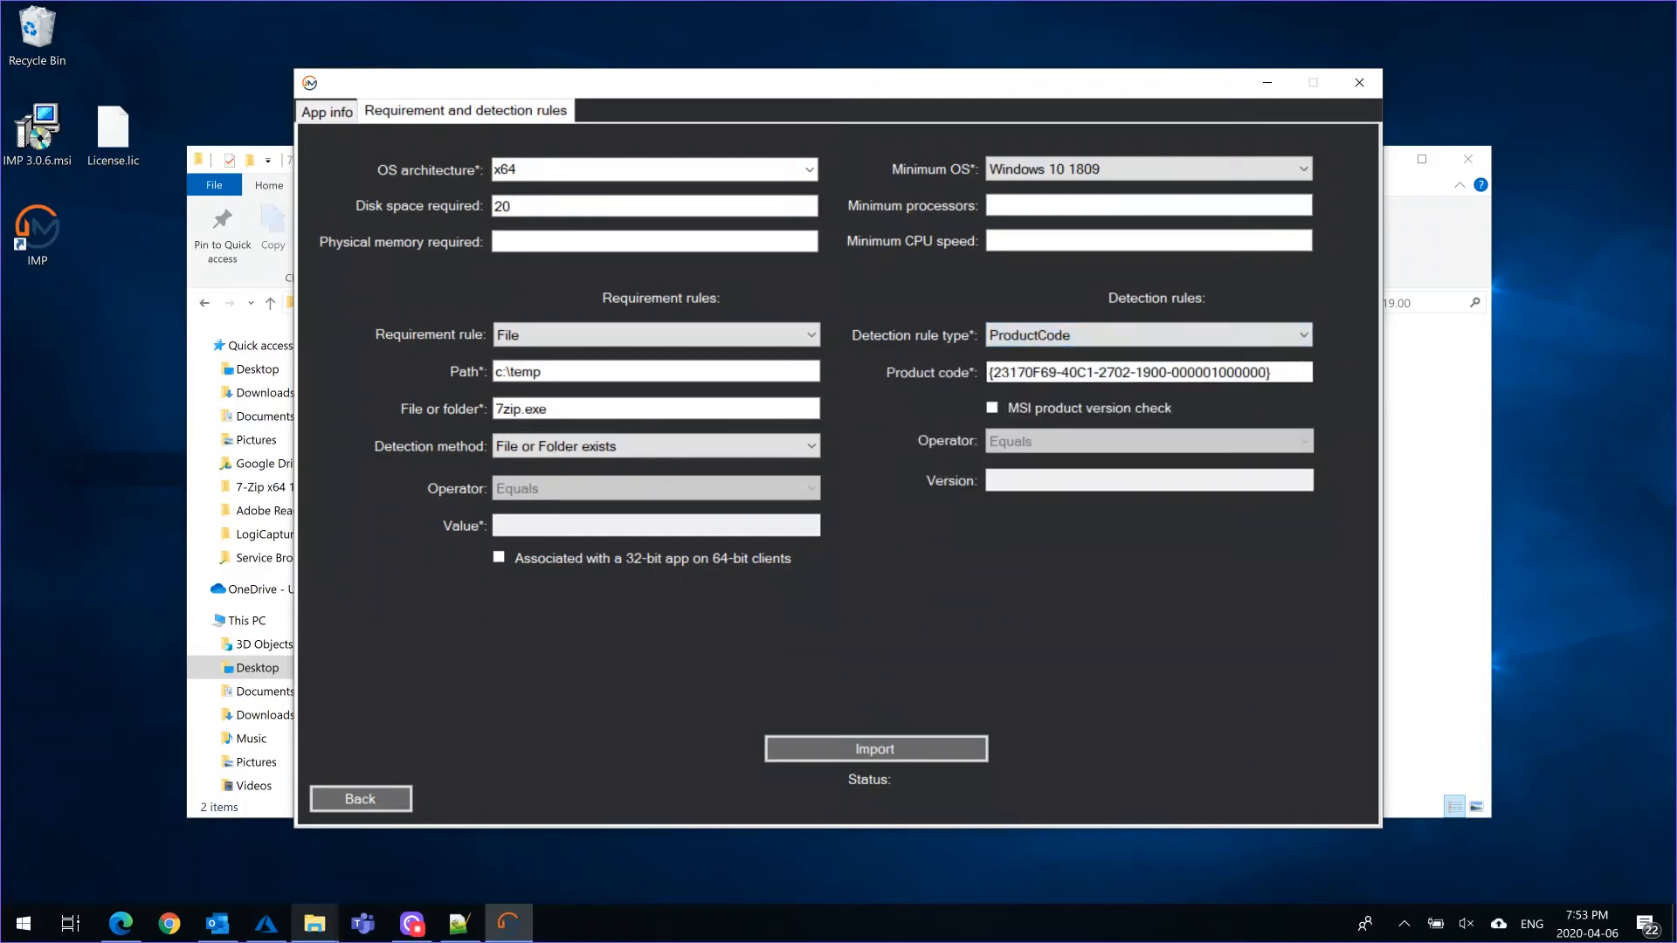
pyautogui.click(1090, 335)
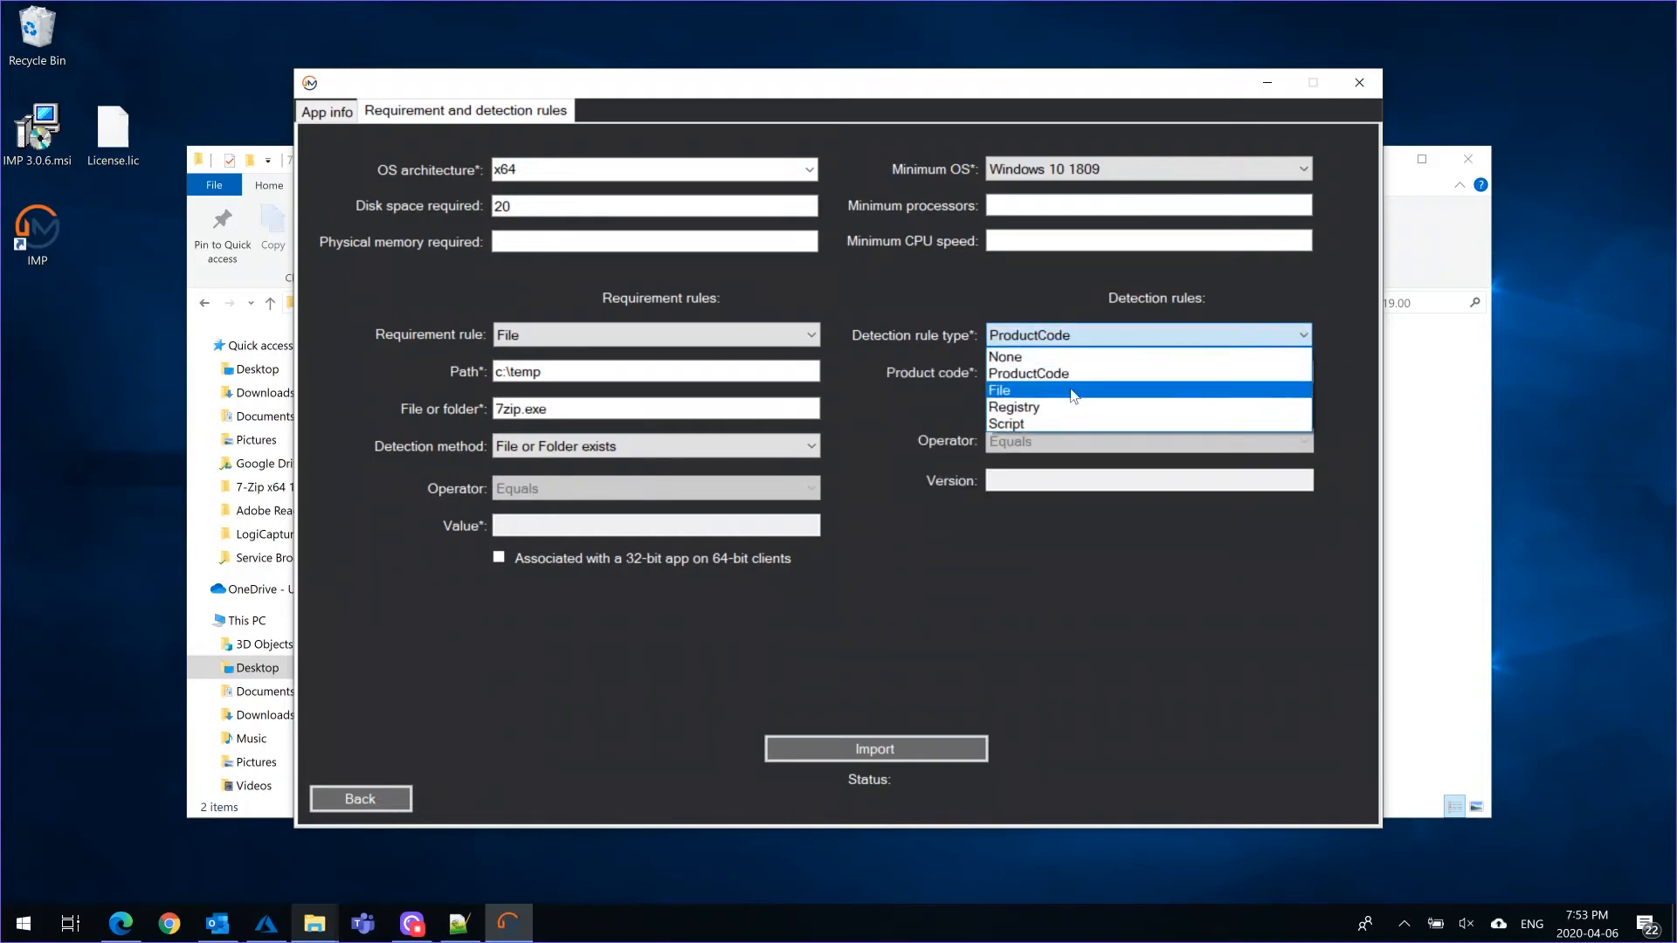
pyautogui.click(1067, 424)
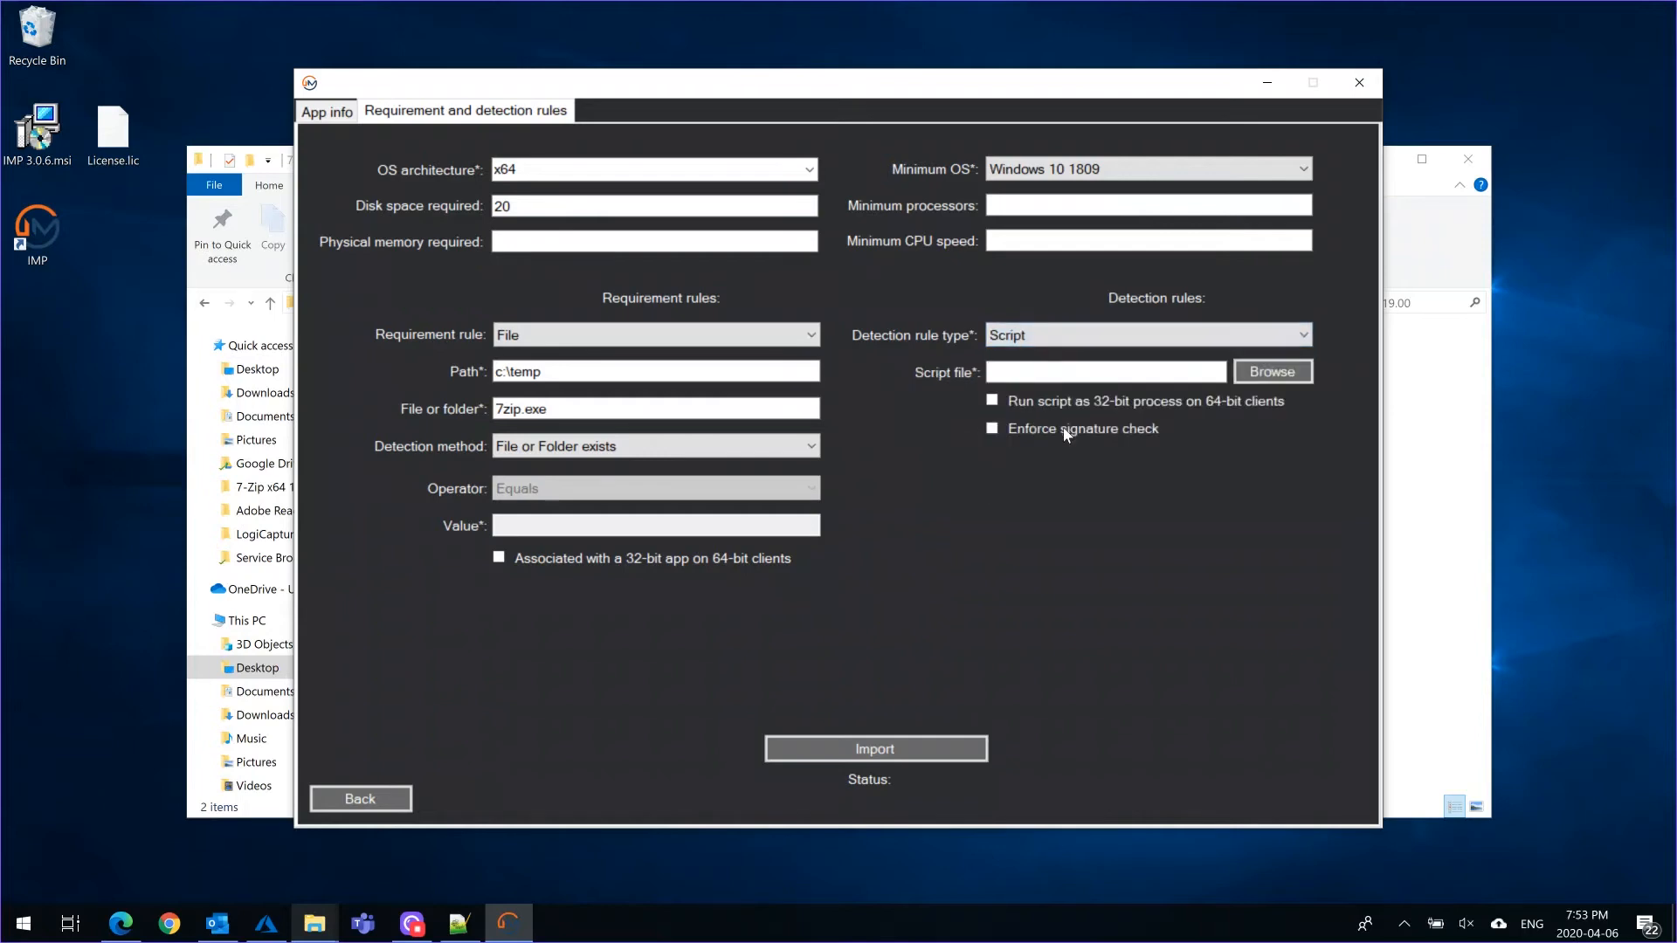
# Set the detection rule type to ProductCode and enable the MSI product version check for version 1.0
pyautogui.click(1304, 337)
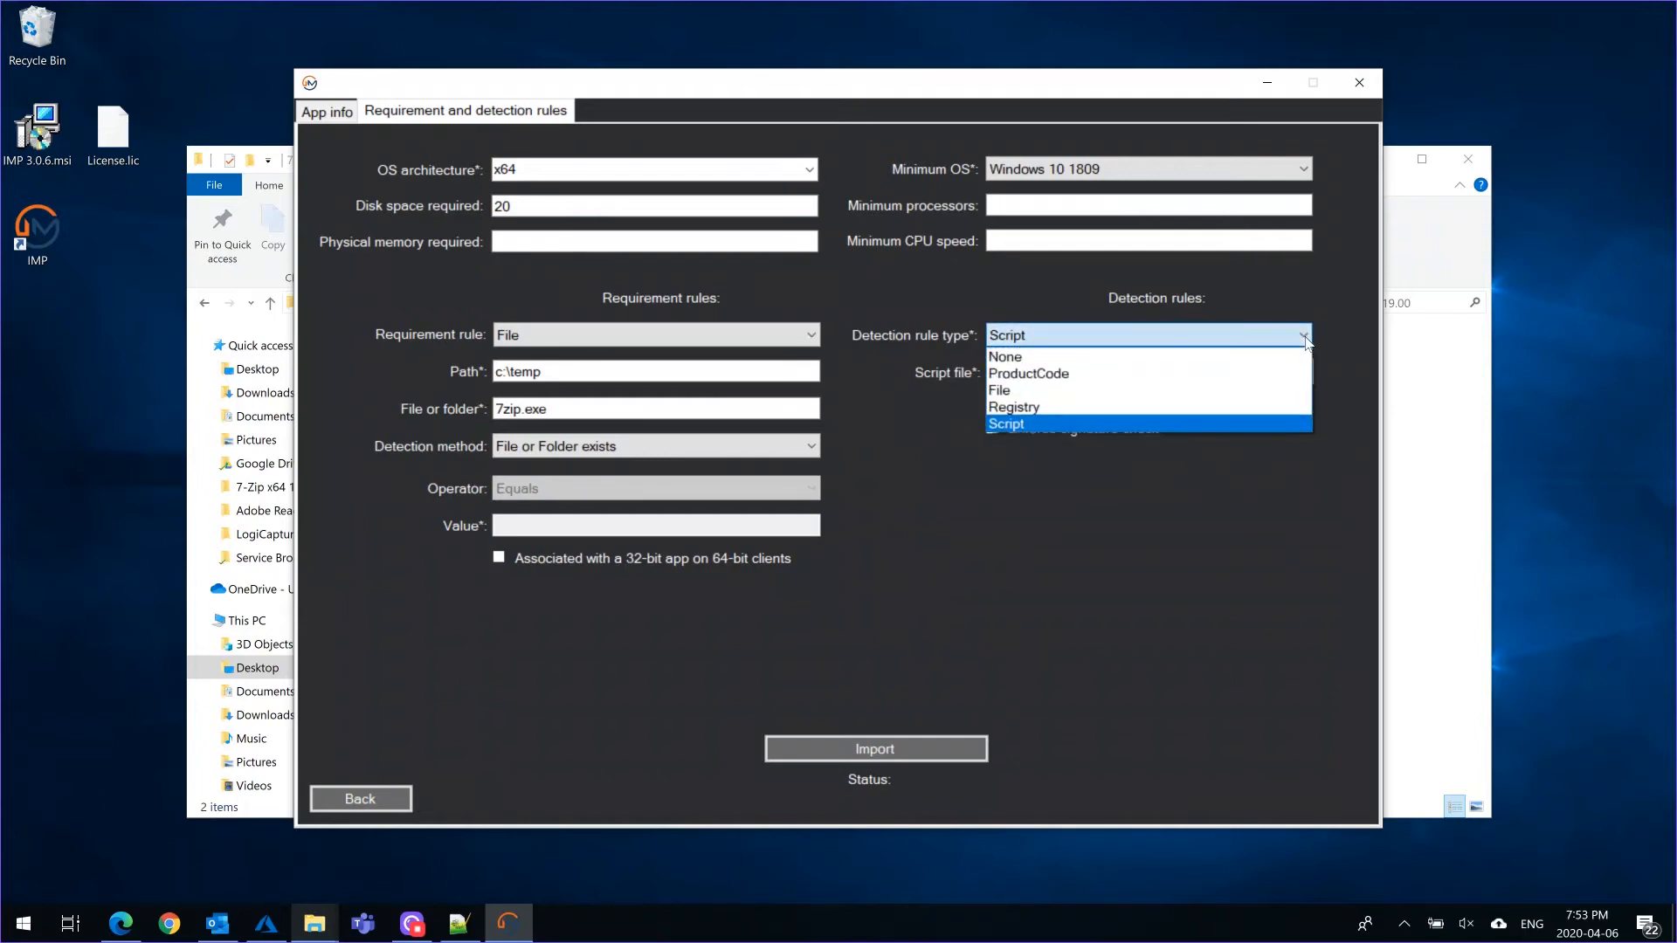
pyautogui.click(1169, 372)
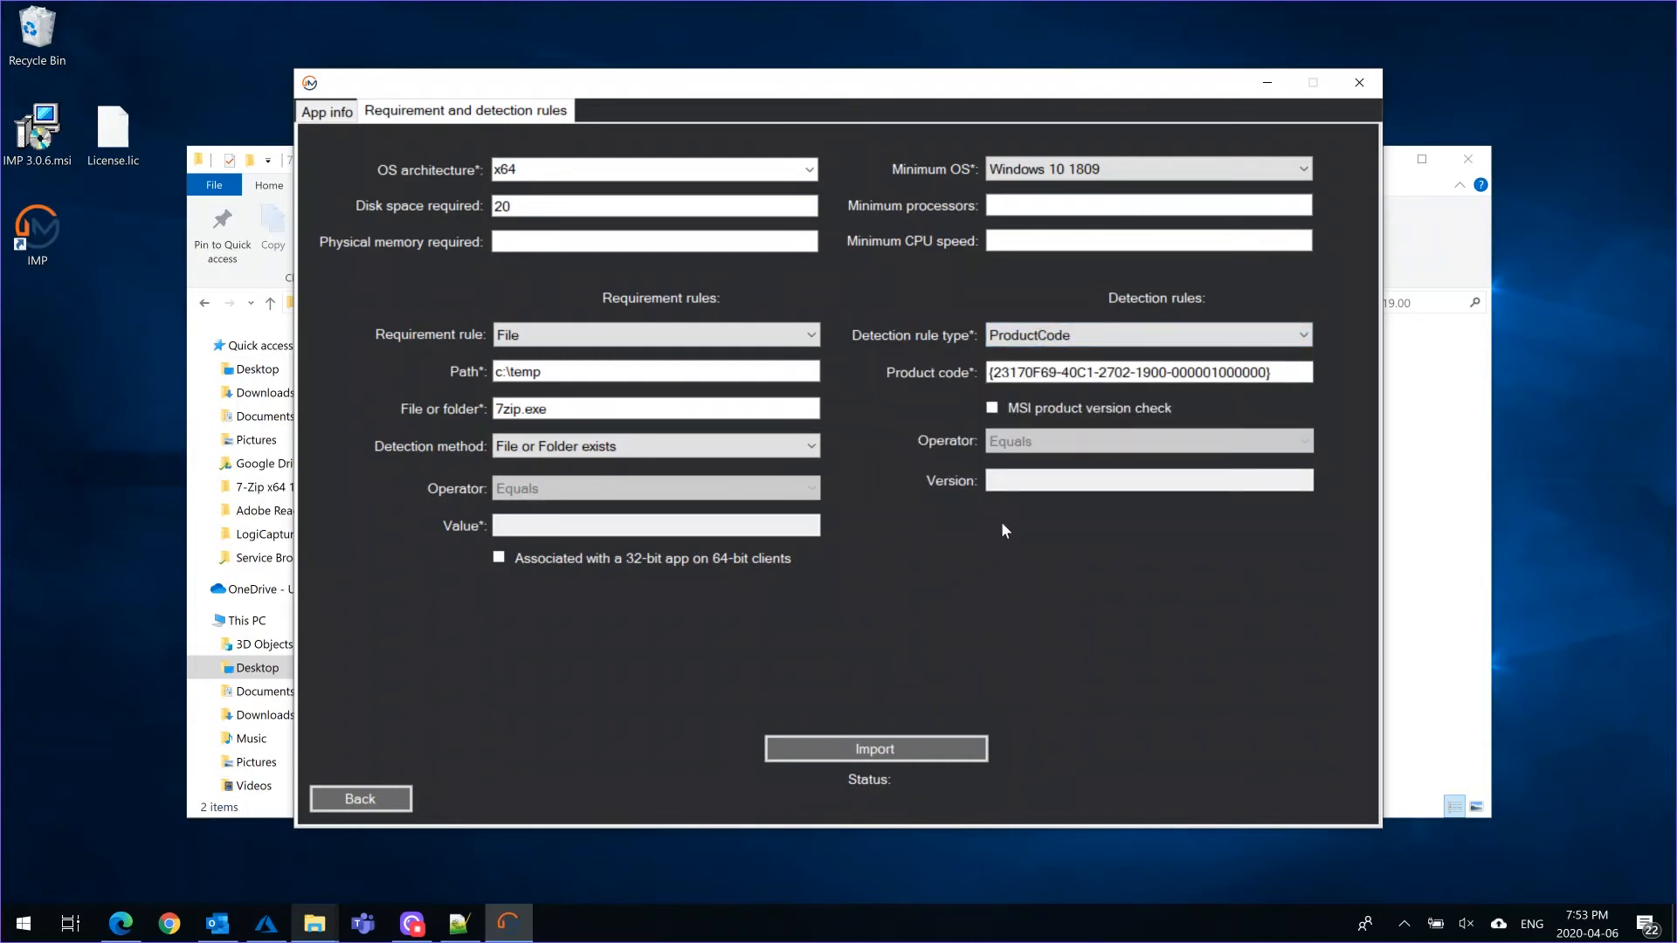
pyautogui.click(992, 407)
pyautogui.click(989, 481)
pyautogui.write('1.')
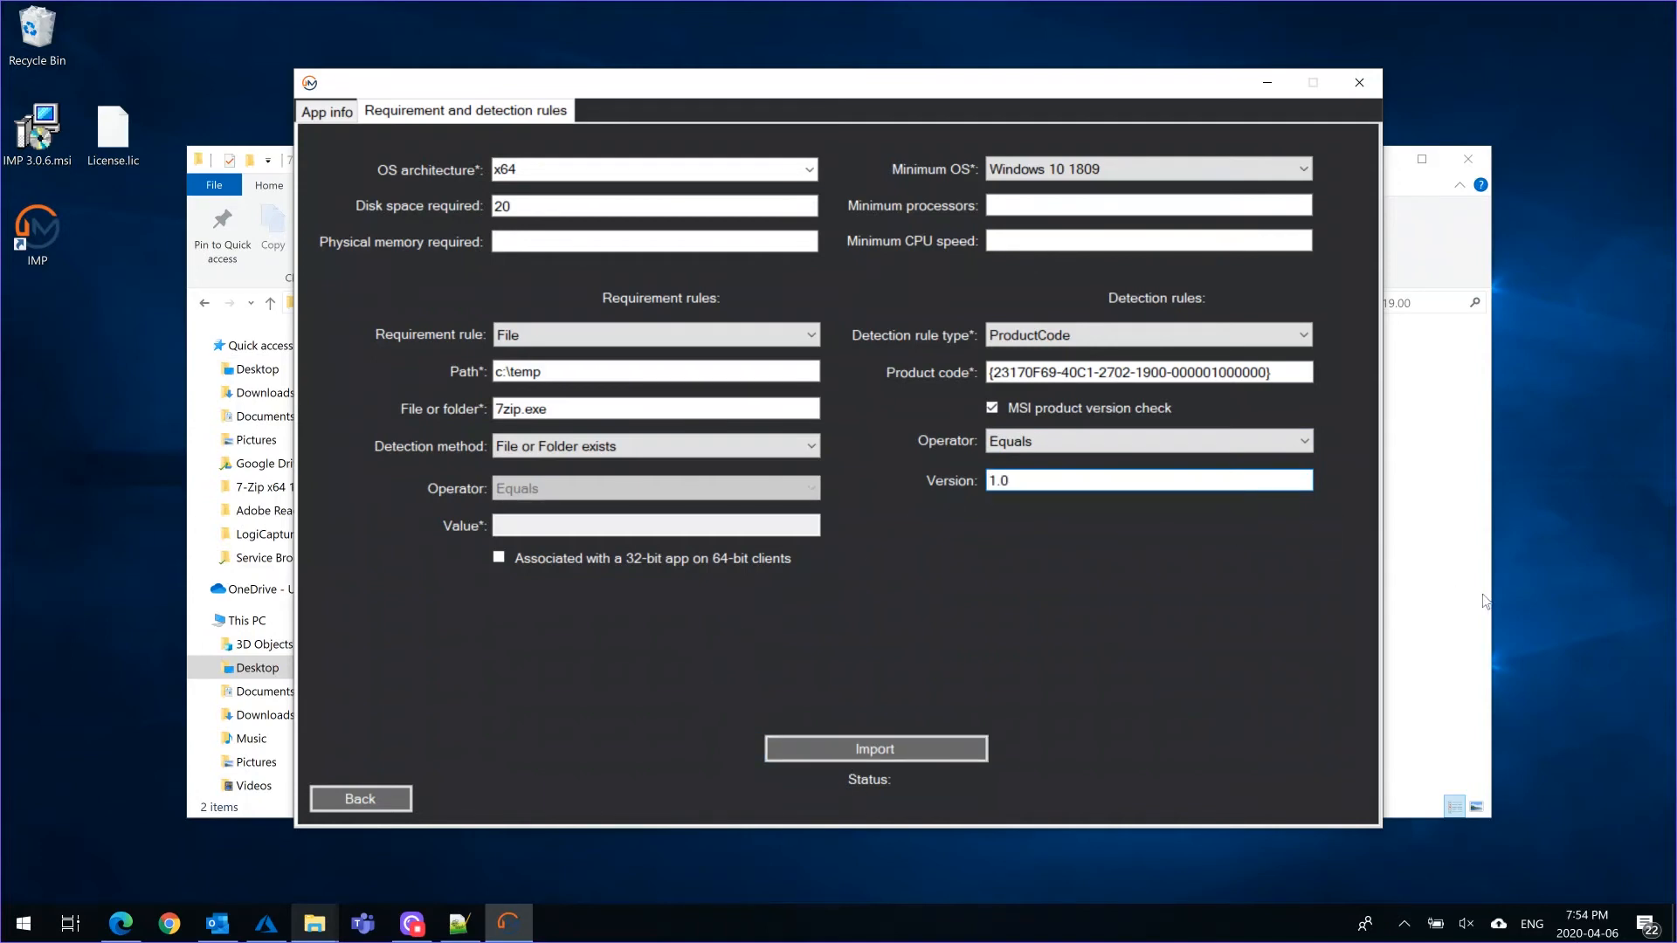
# Switch to the browser and refresh the Intune Client apps list to check the existing apps before the import
pyautogui.click(1437, 210)
pyautogui.click(1375, 163)
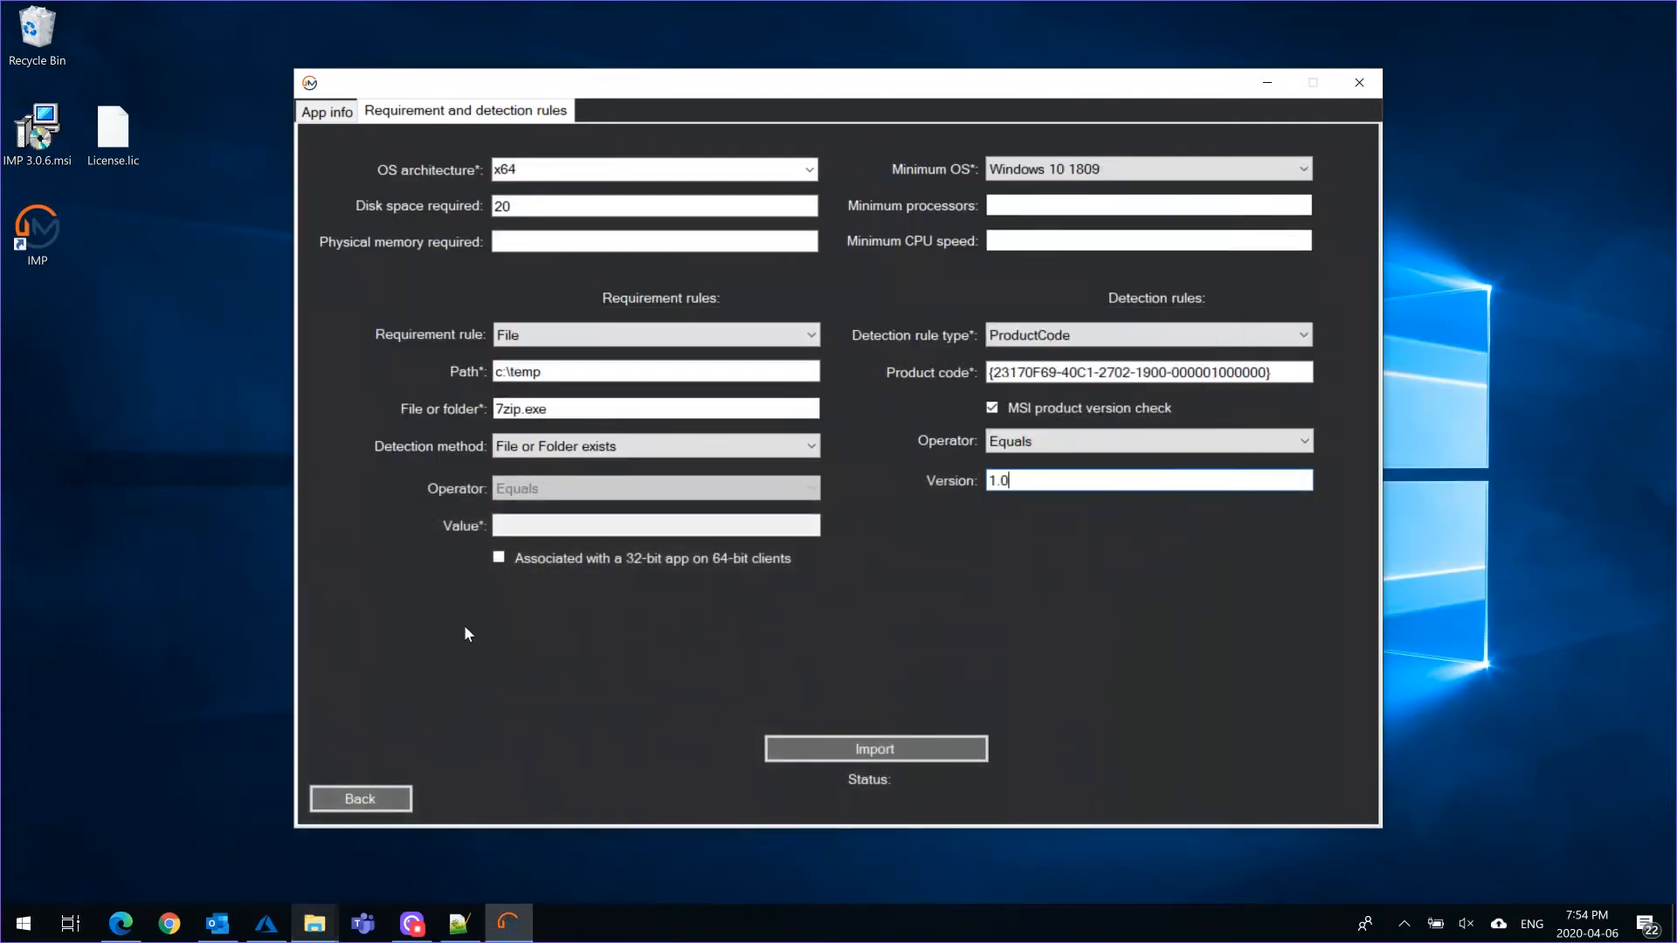
pyautogui.click(122, 830)
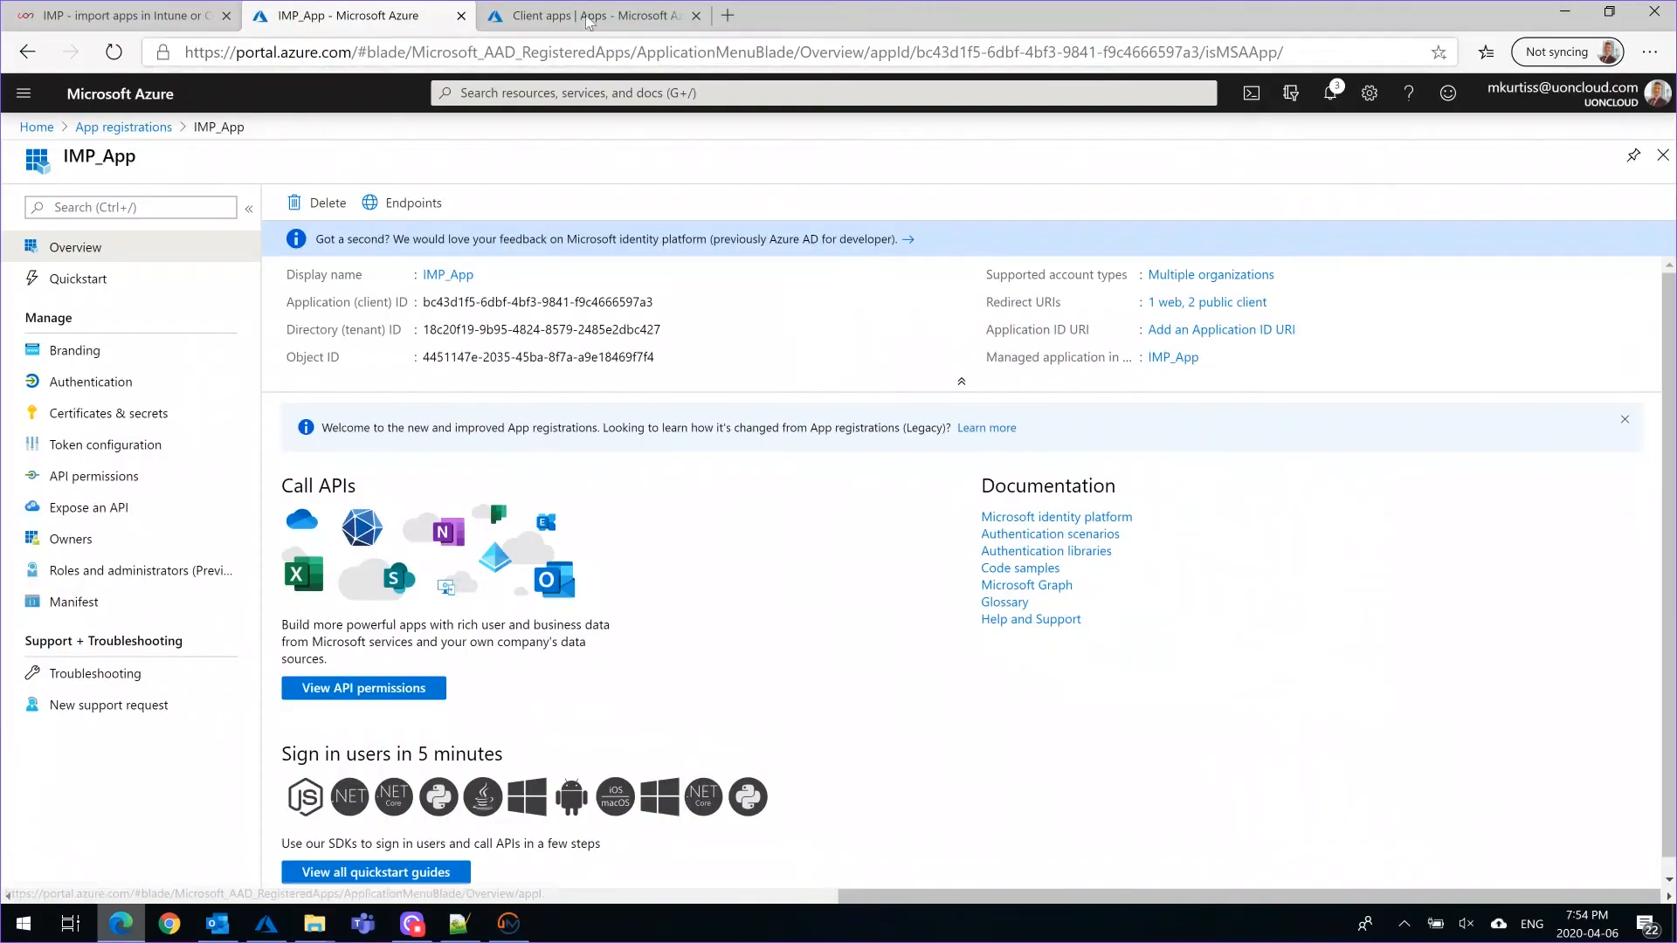
pyautogui.click(558, 18)
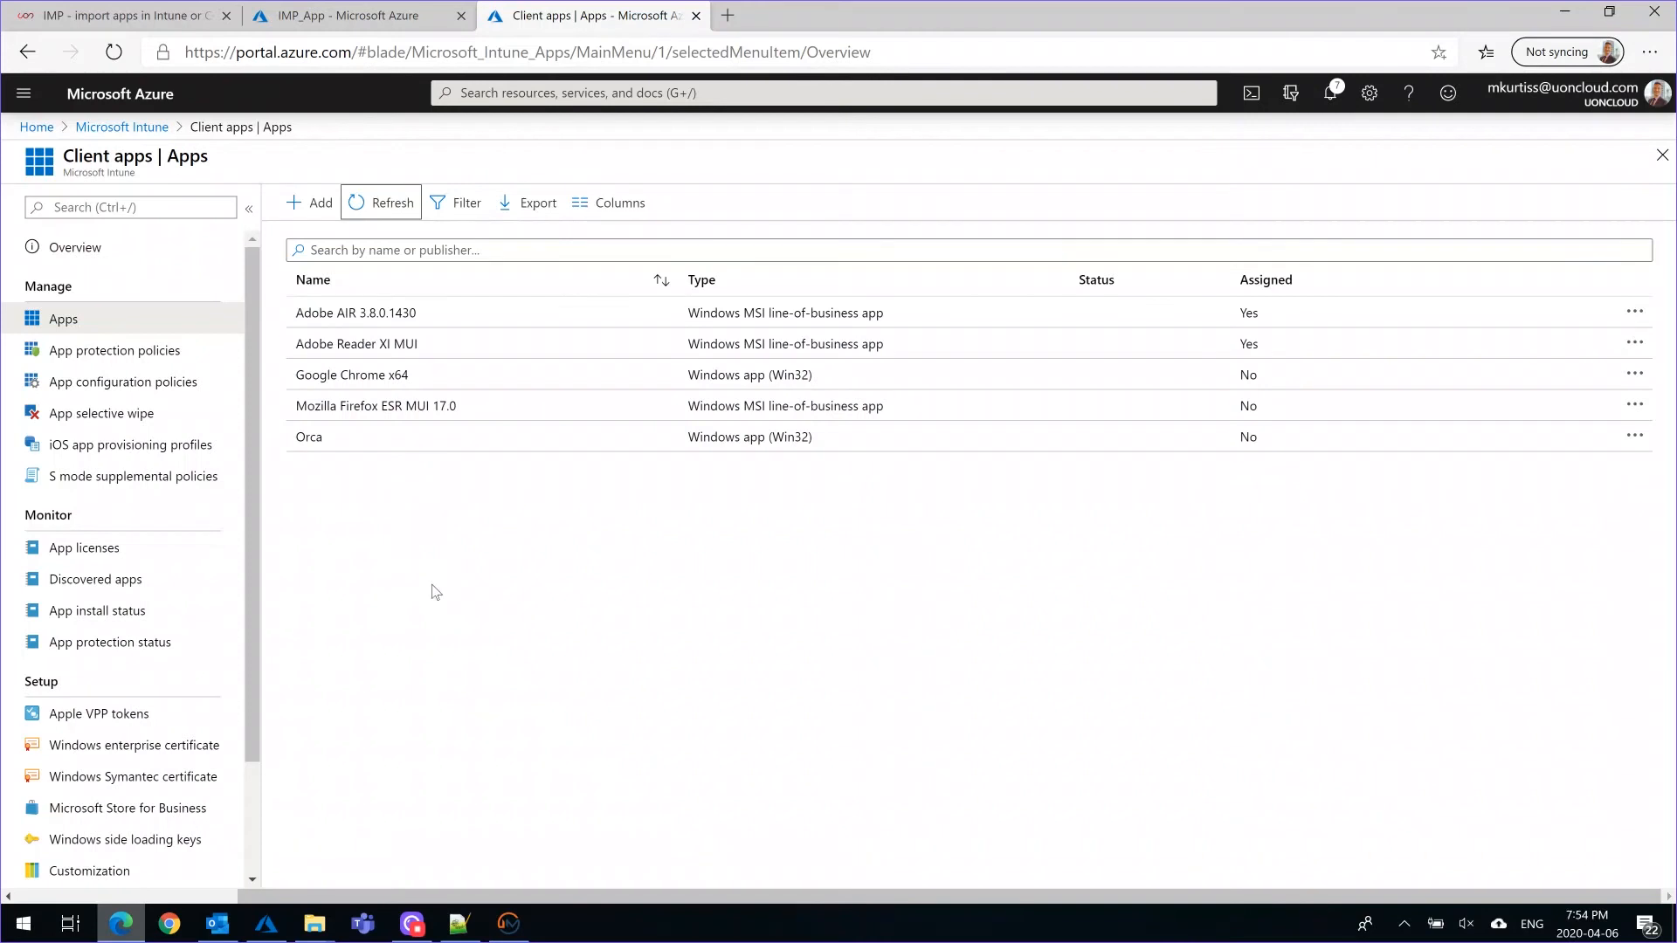
pyautogui.click(388, 208)
pyautogui.click(1566, 13)
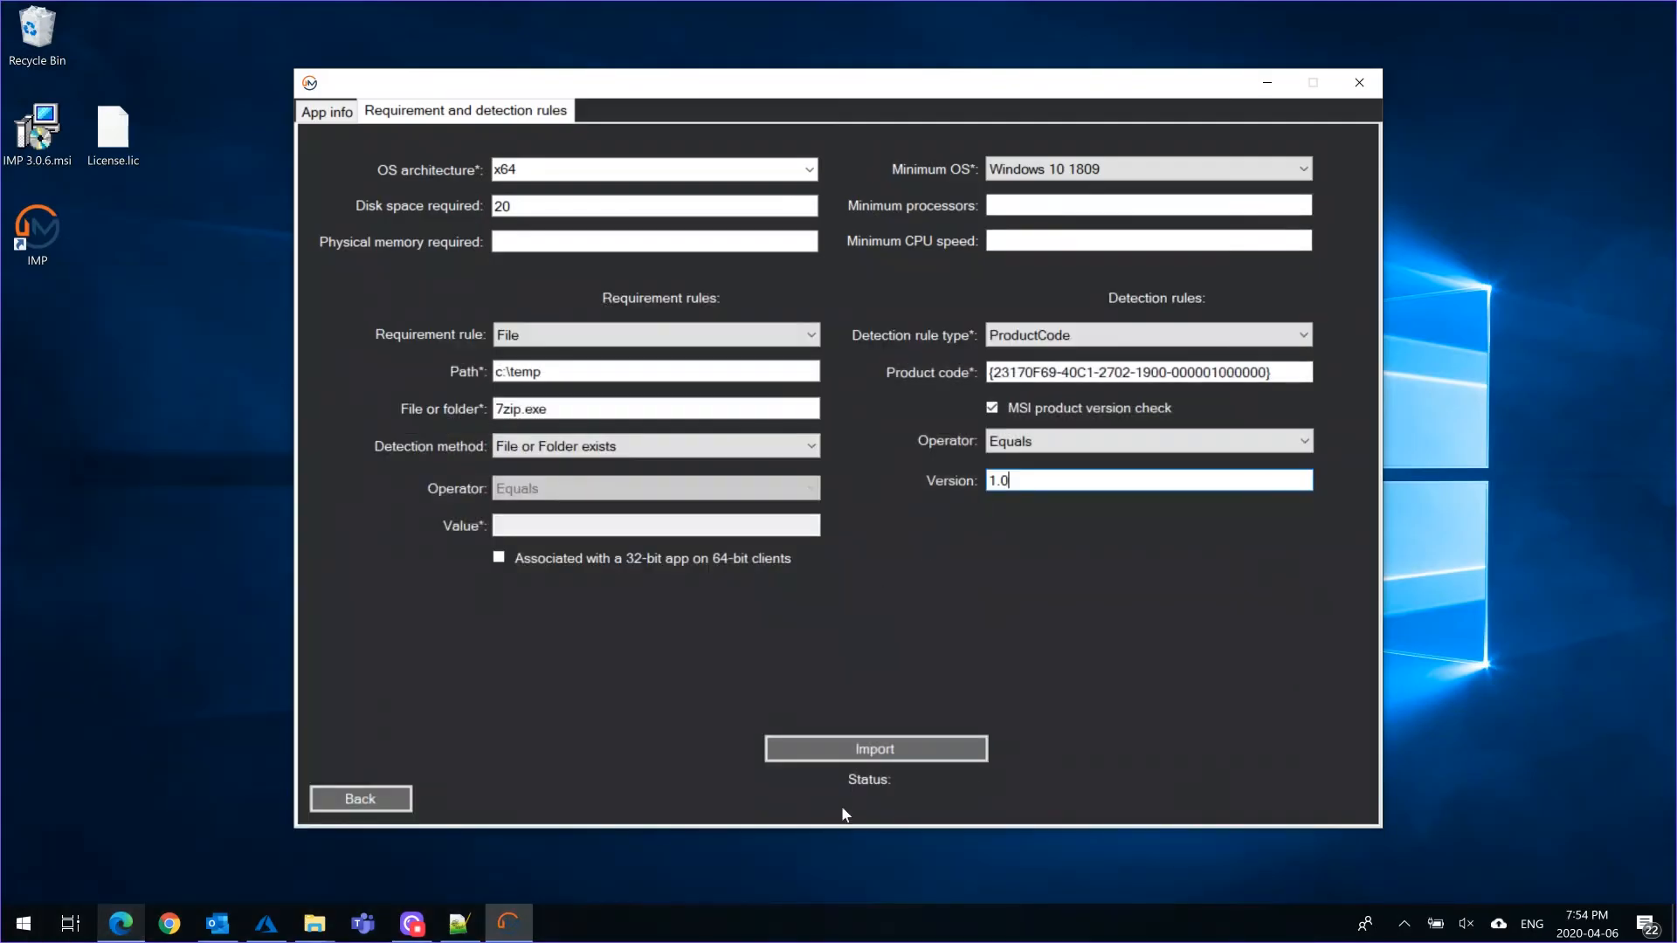
# Import the configured app into Intune from IMP and check the 7-Zip x64 19.00 source folder for the generated package
pyautogui.click(873, 751)
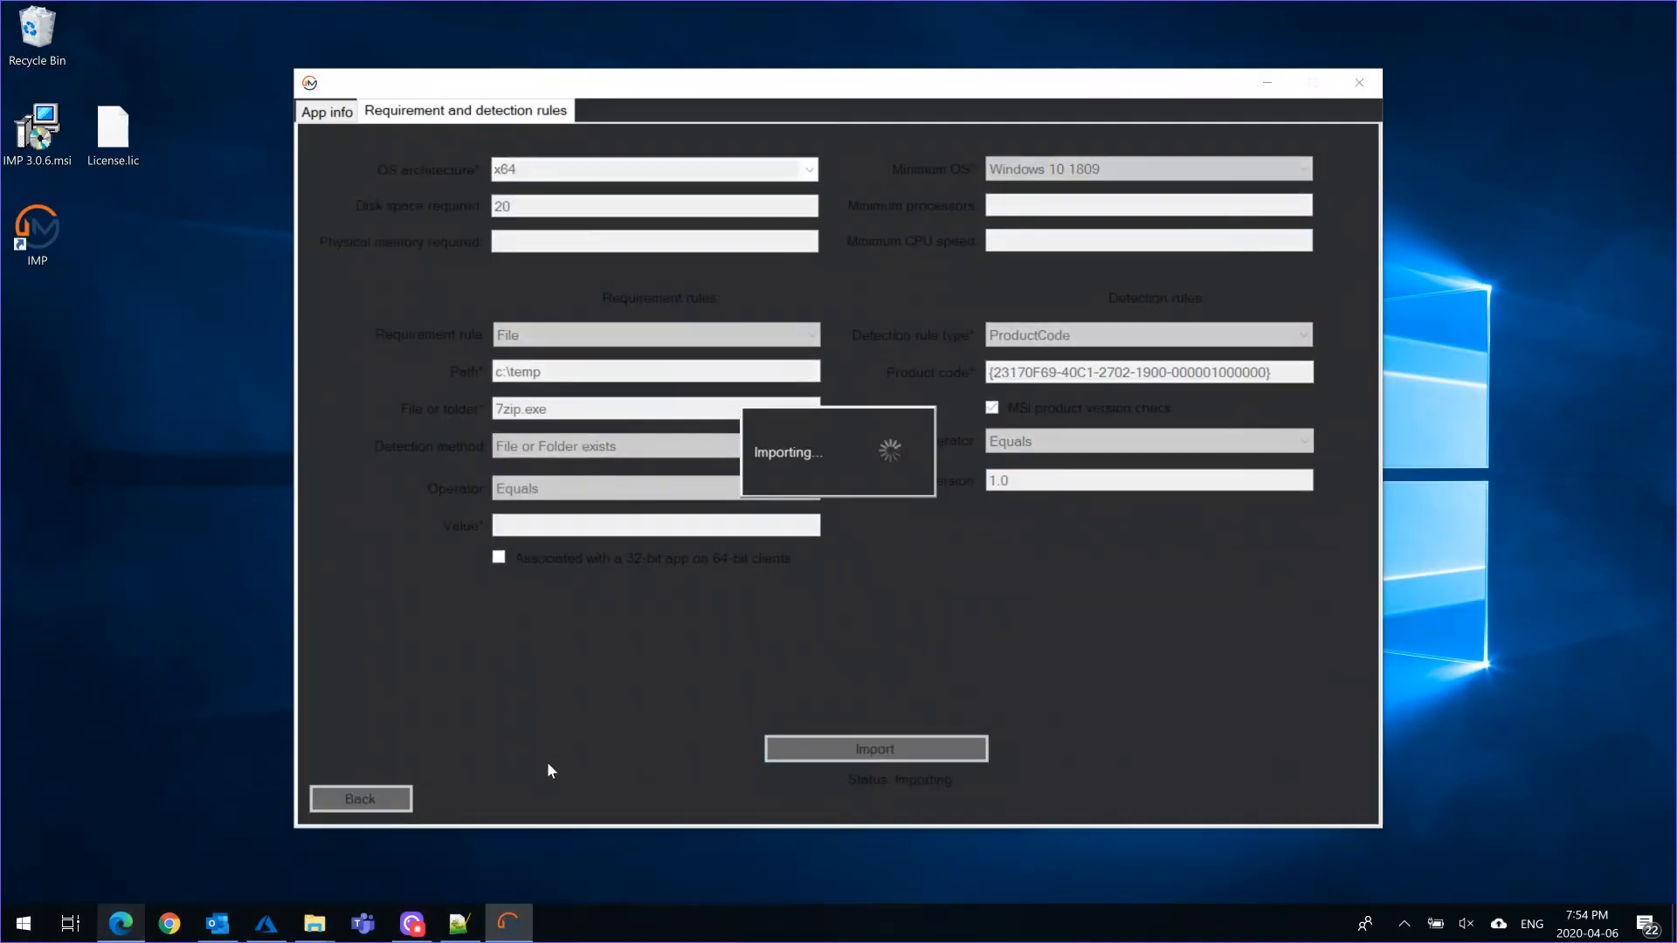
pyautogui.moveTo(316, 924)
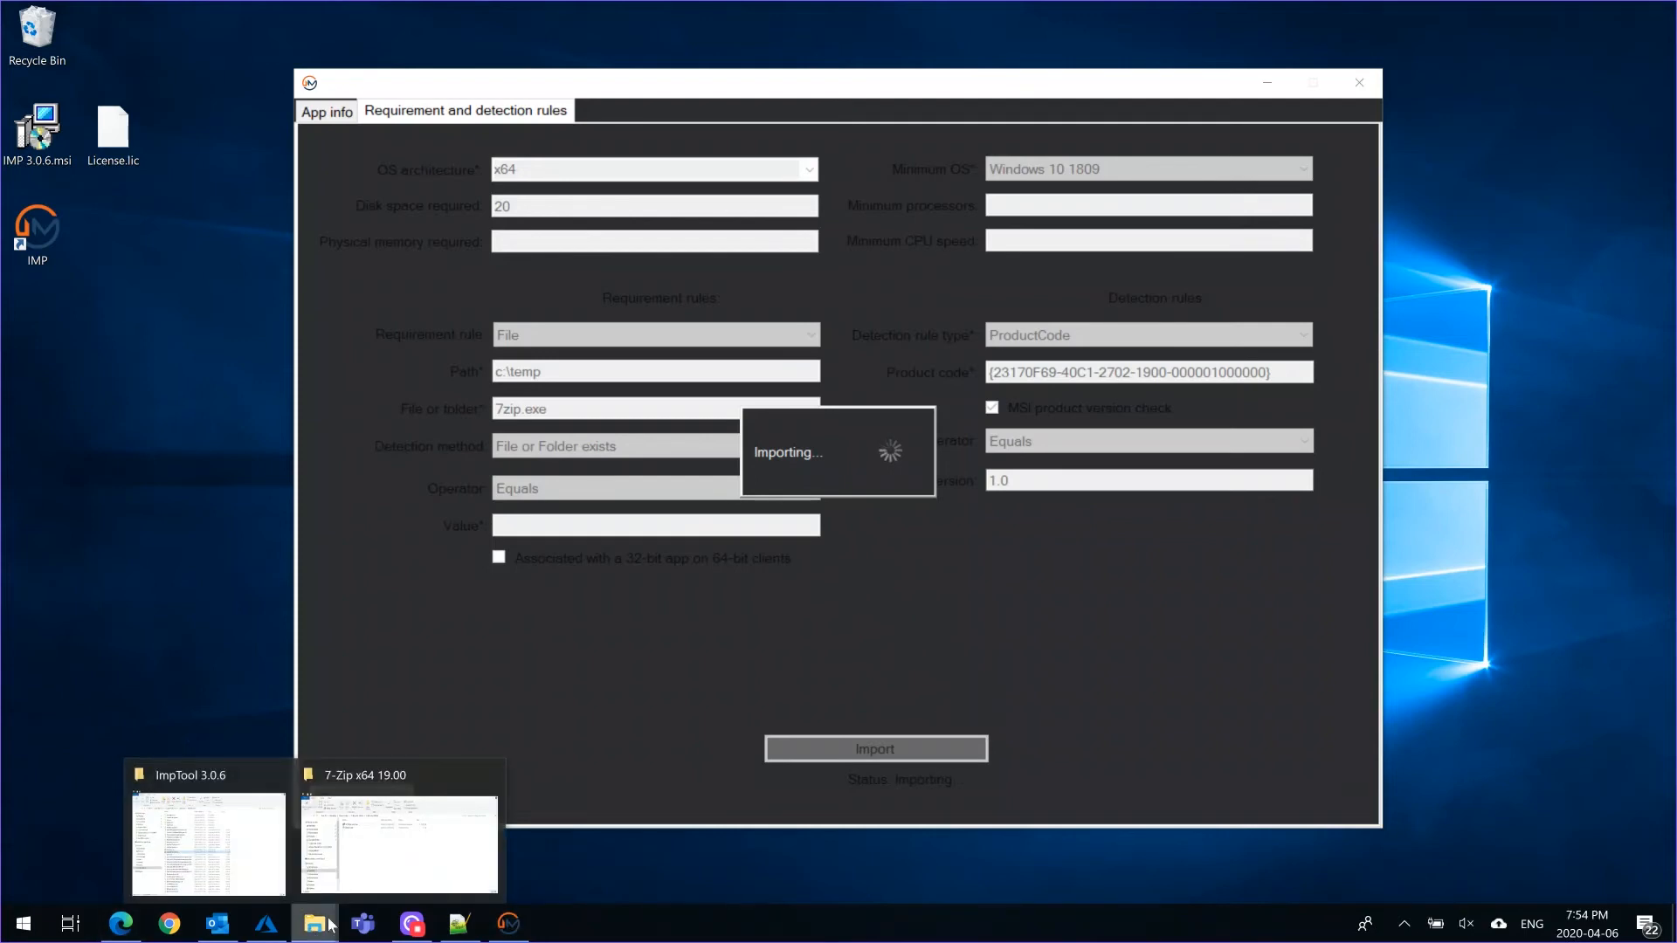
pyautogui.click(393, 873)
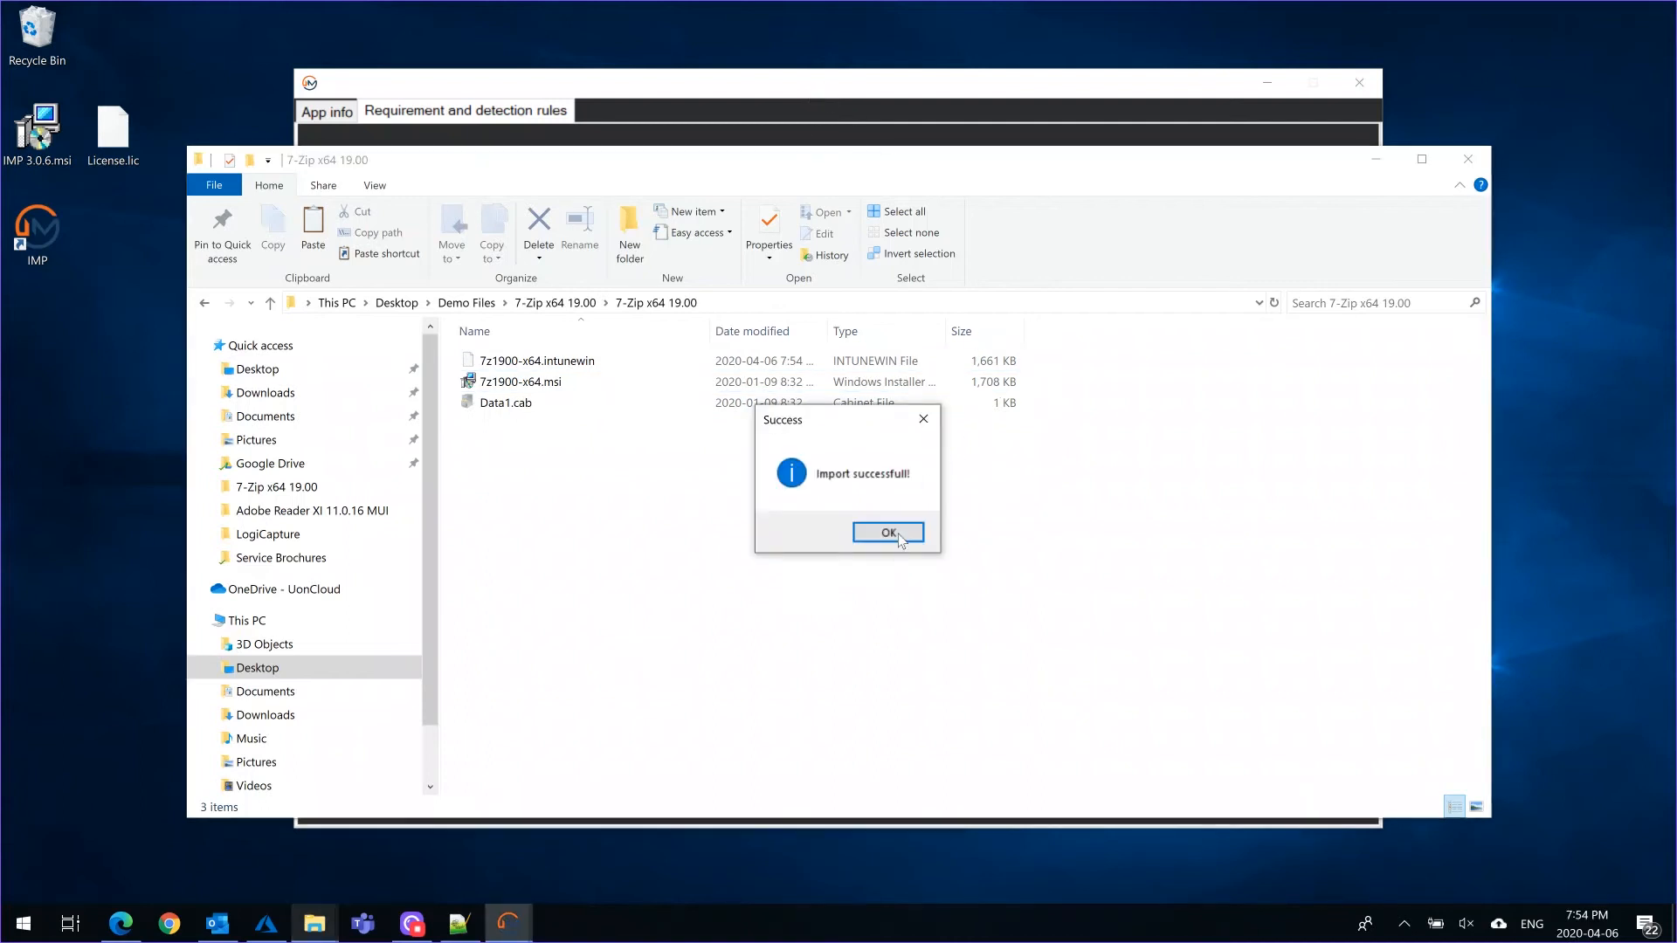
pyautogui.click(889, 533)
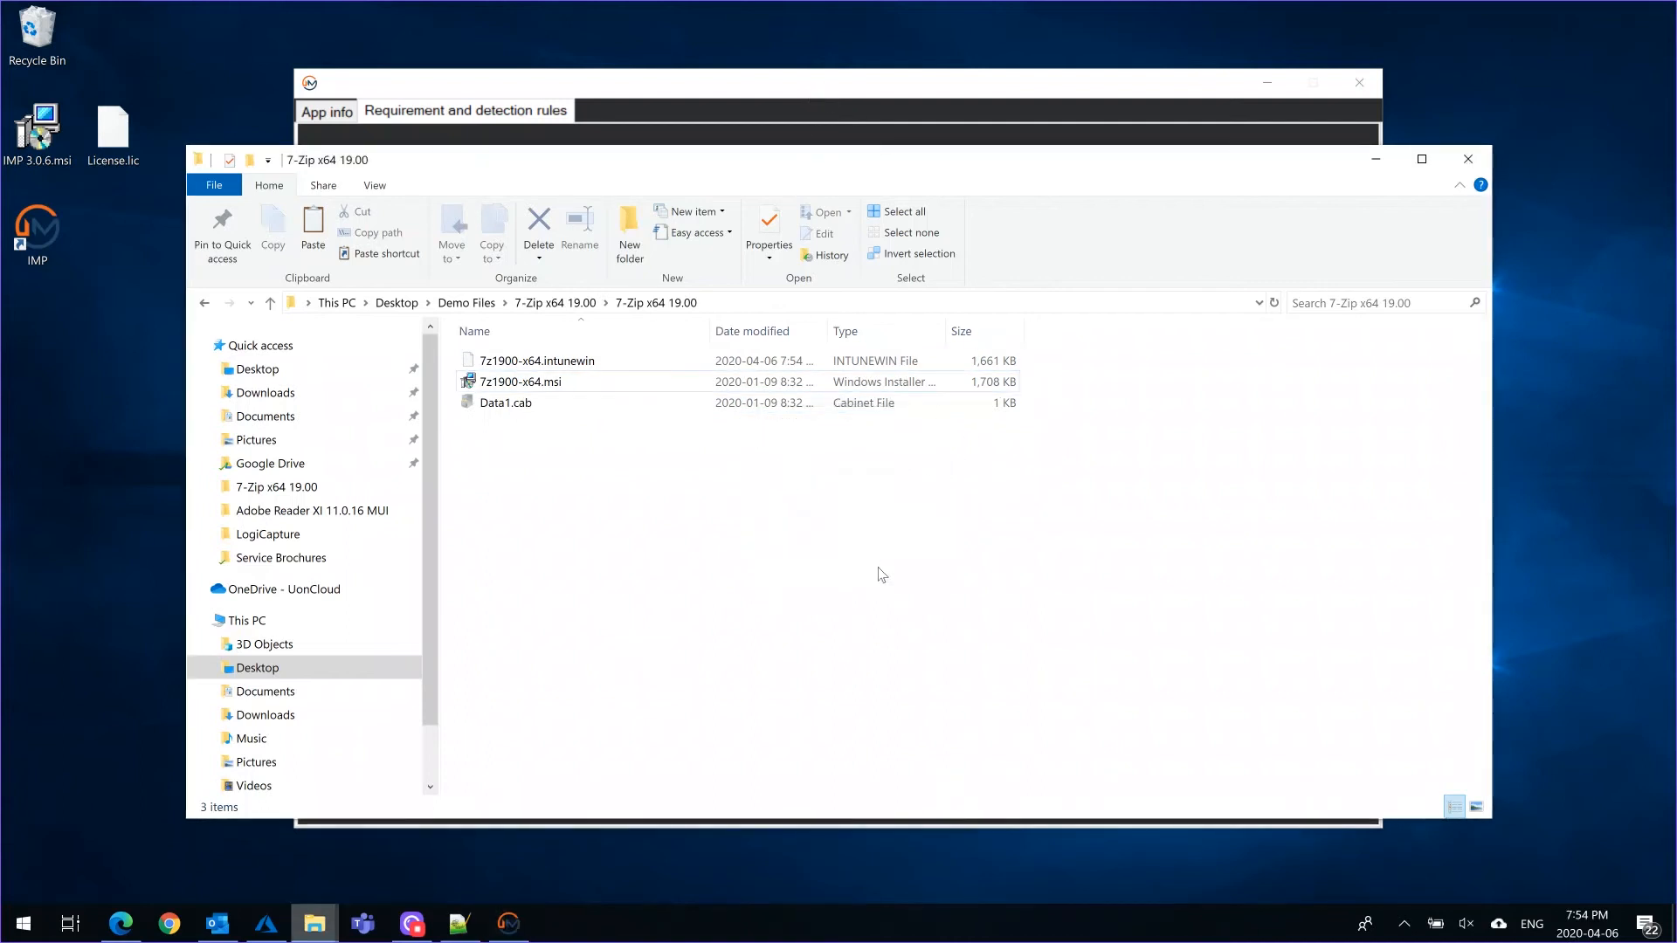
pyautogui.click(1378, 164)
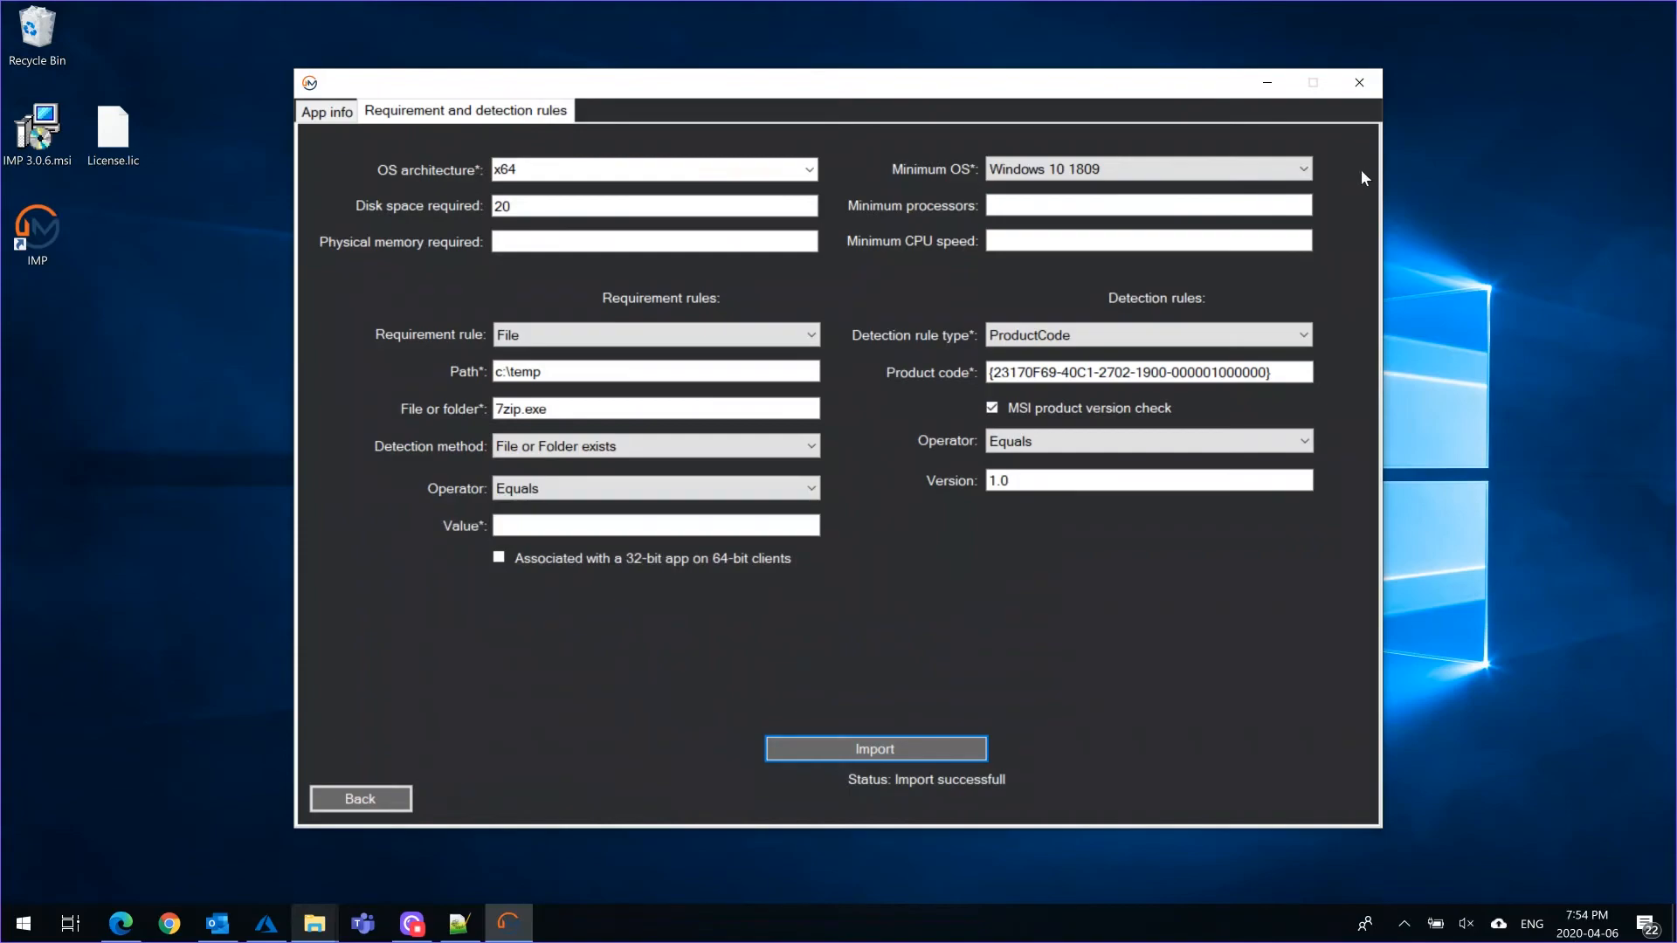
# Switch to the browser, refresh the Intune Client apps list and open the imported 7-Zip 19.00 (x64 edition) app
pyautogui.click(126, 933)
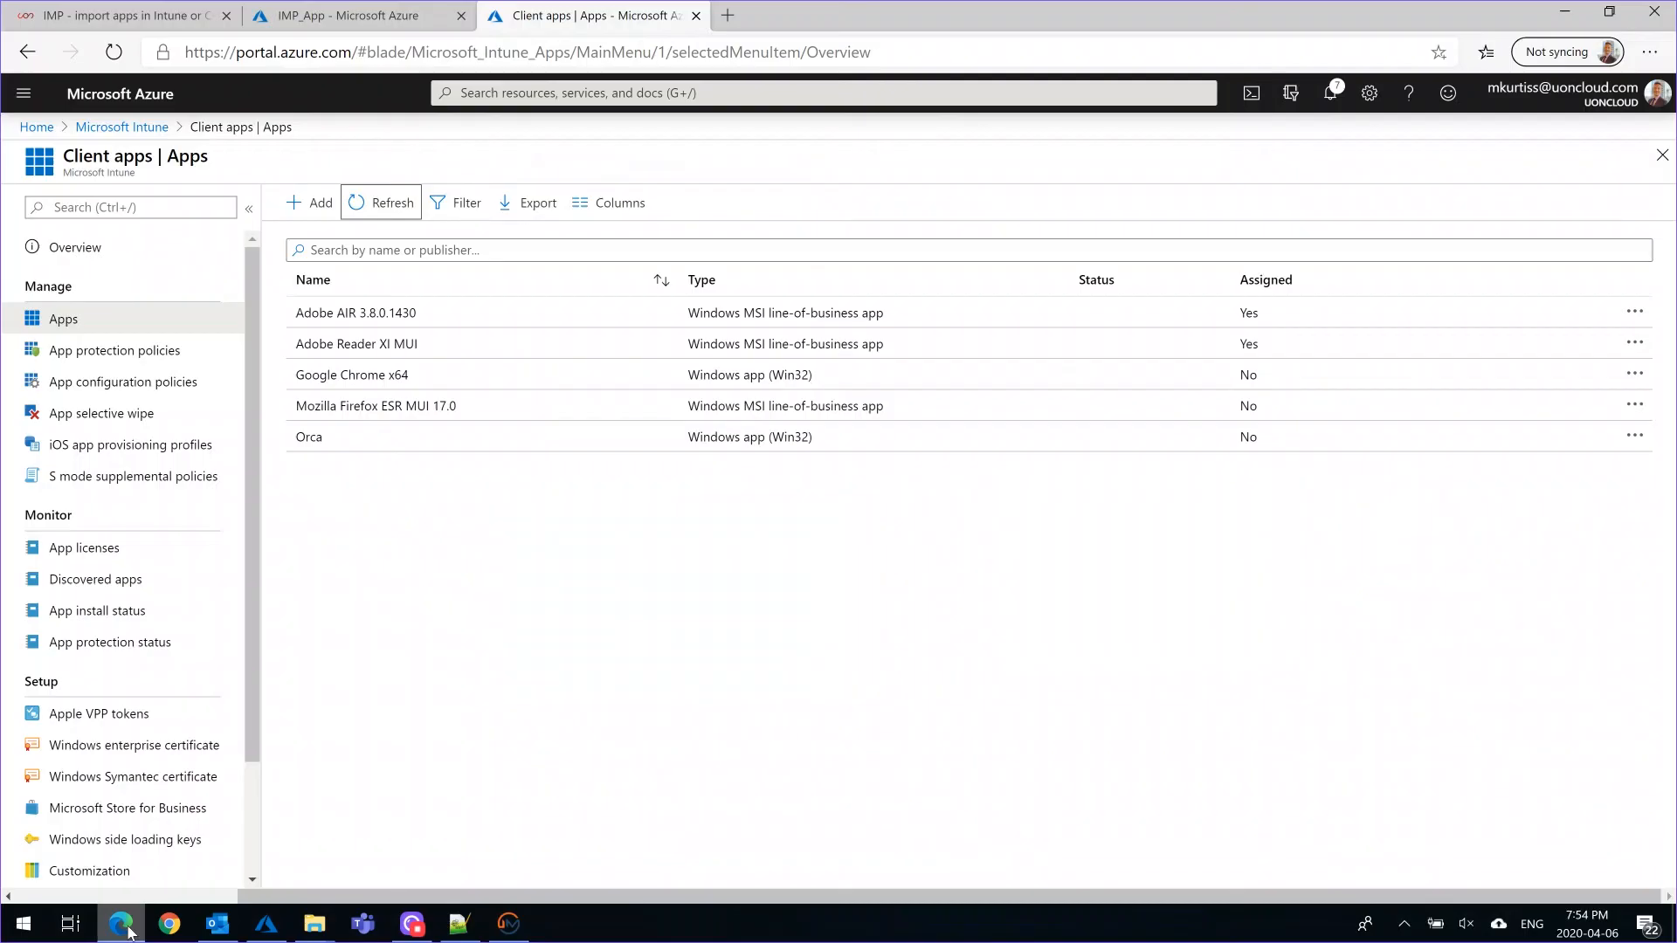
pyautogui.click(376, 206)
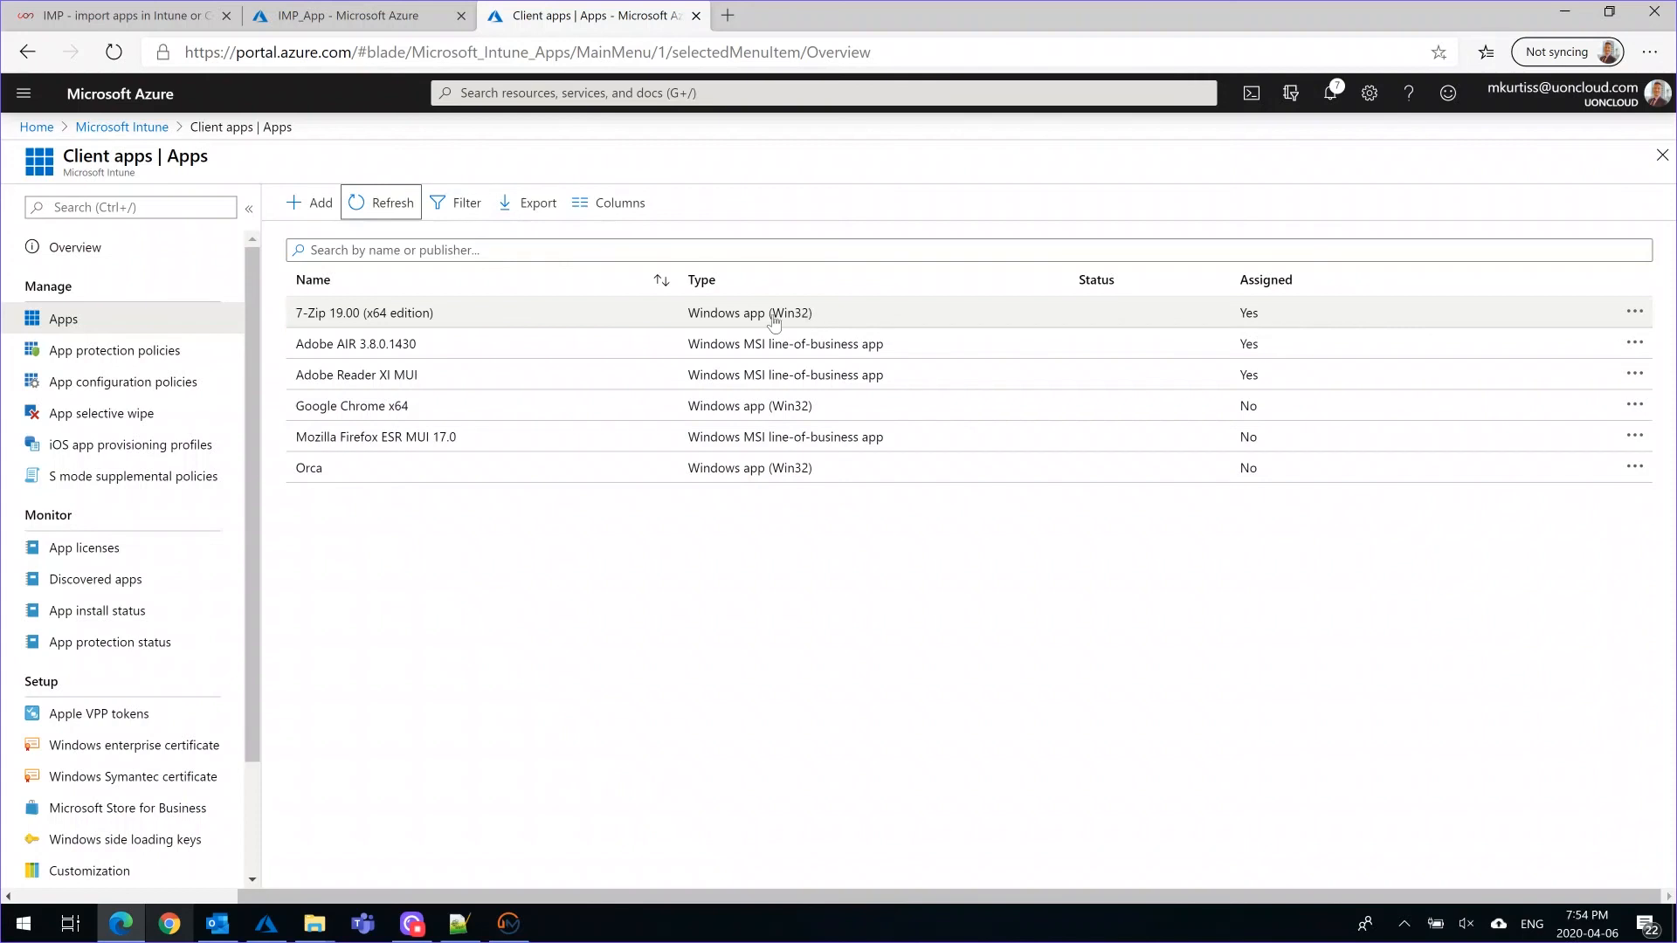
pyautogui.click(385, 316)
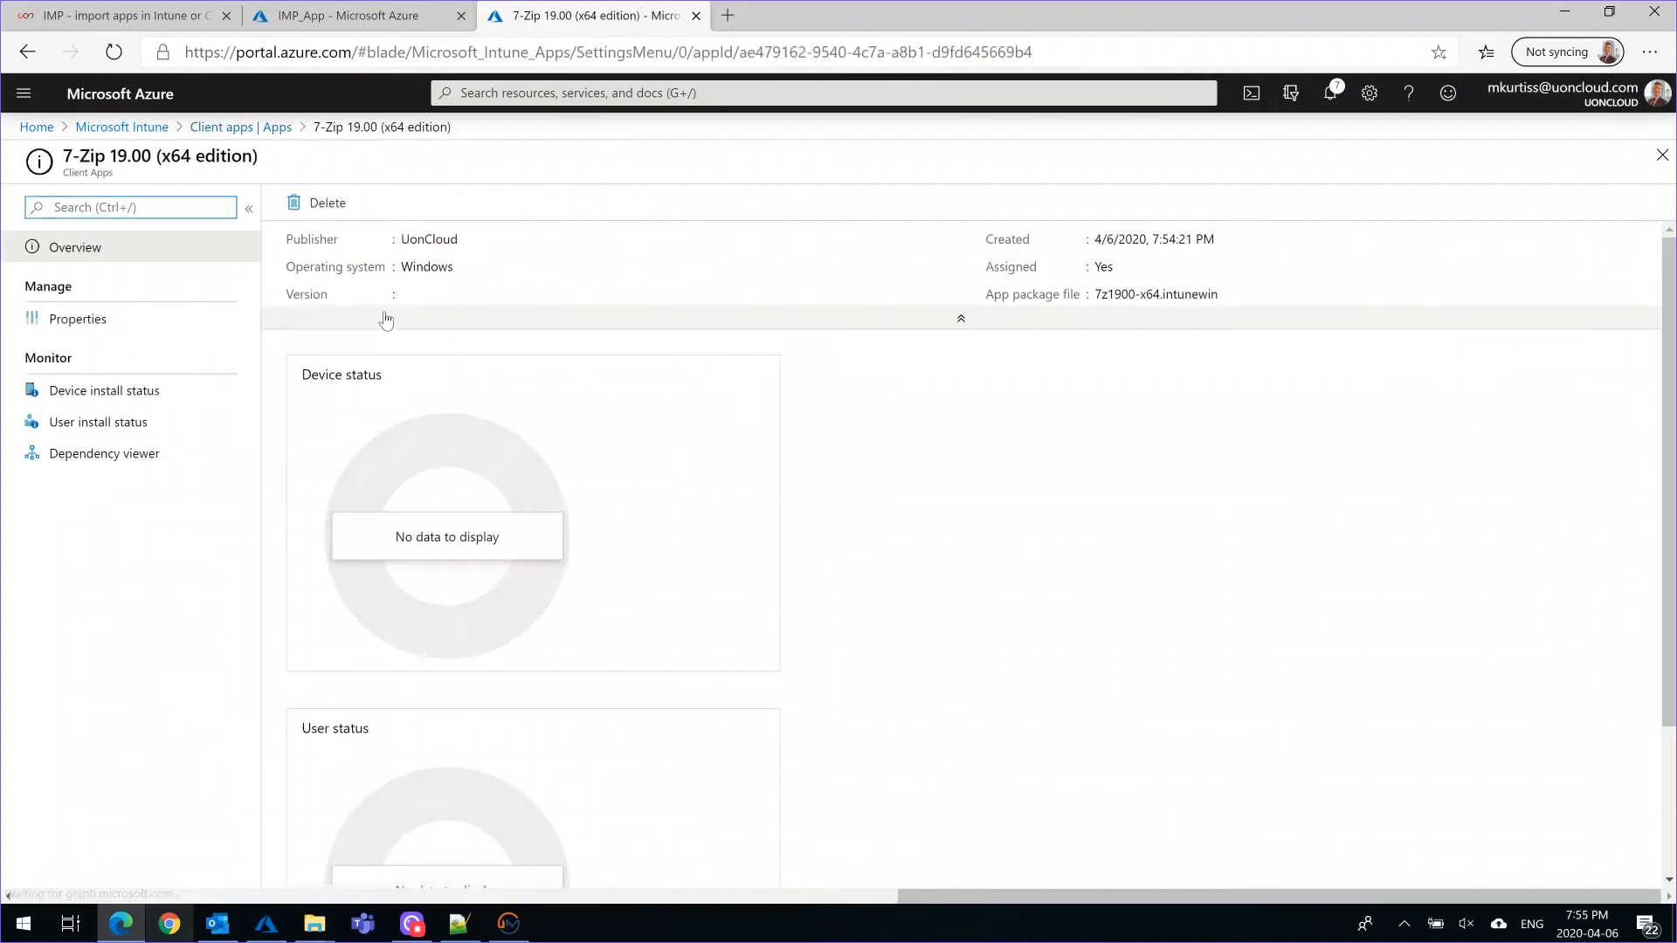
# Review the 7-Zip app's properties, from app information, program, requirements and detection rules to the group assigned under Available for enrolled devices
pyautogui.click(72, 330)
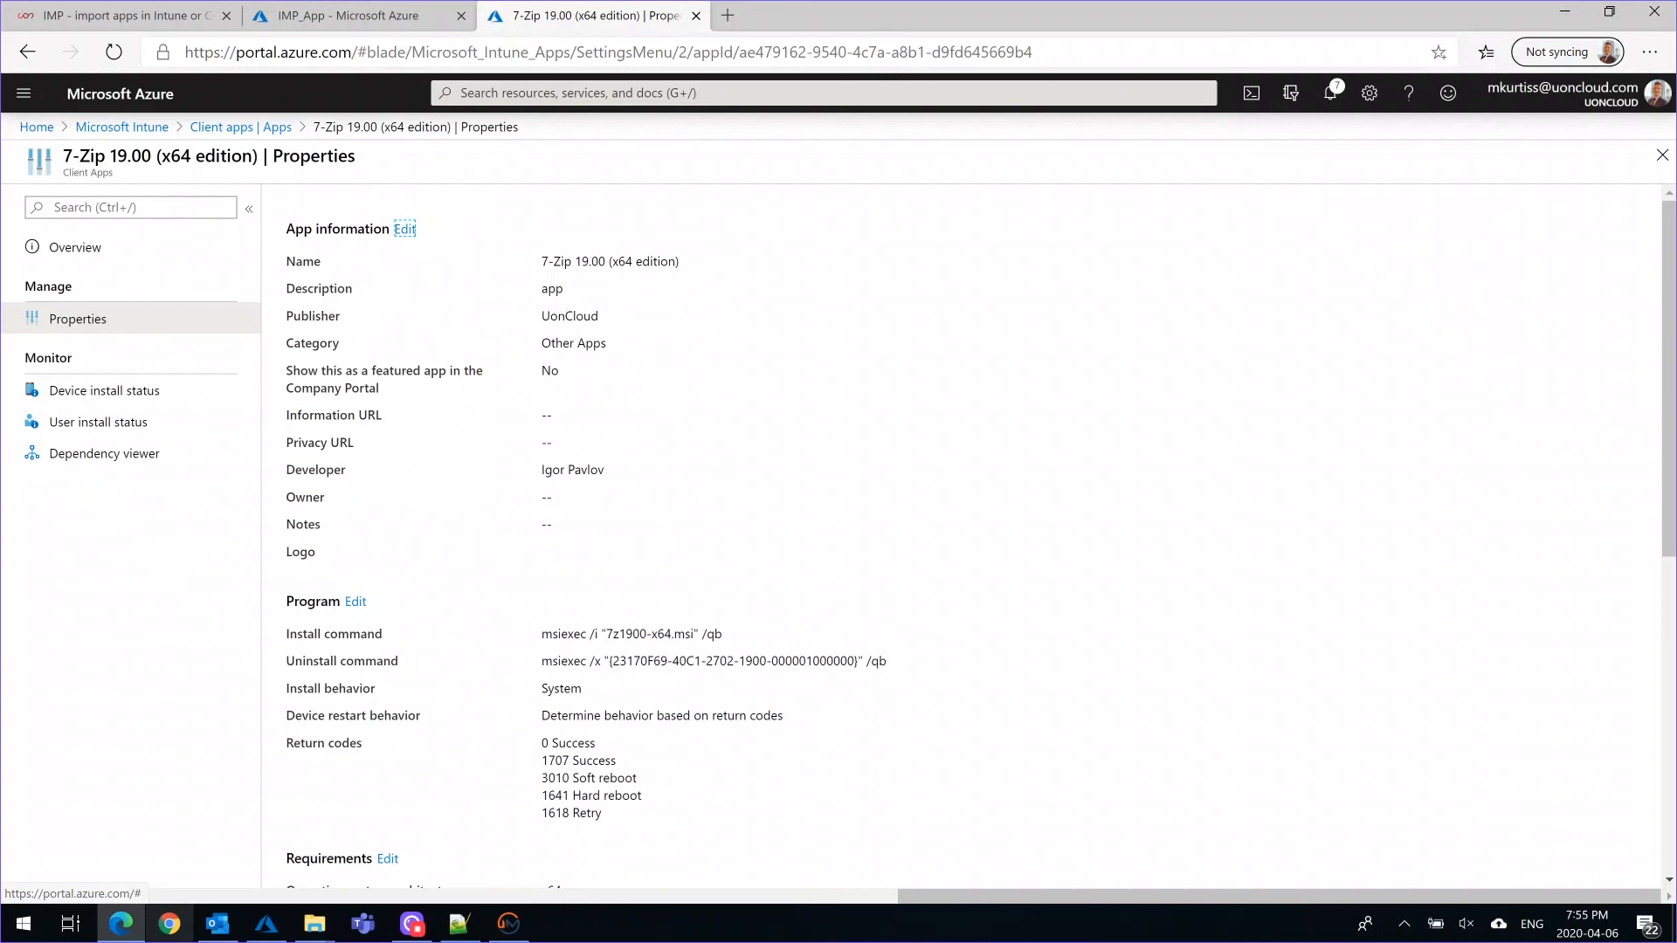
pyautogui.scroll(-5, 643, 461)
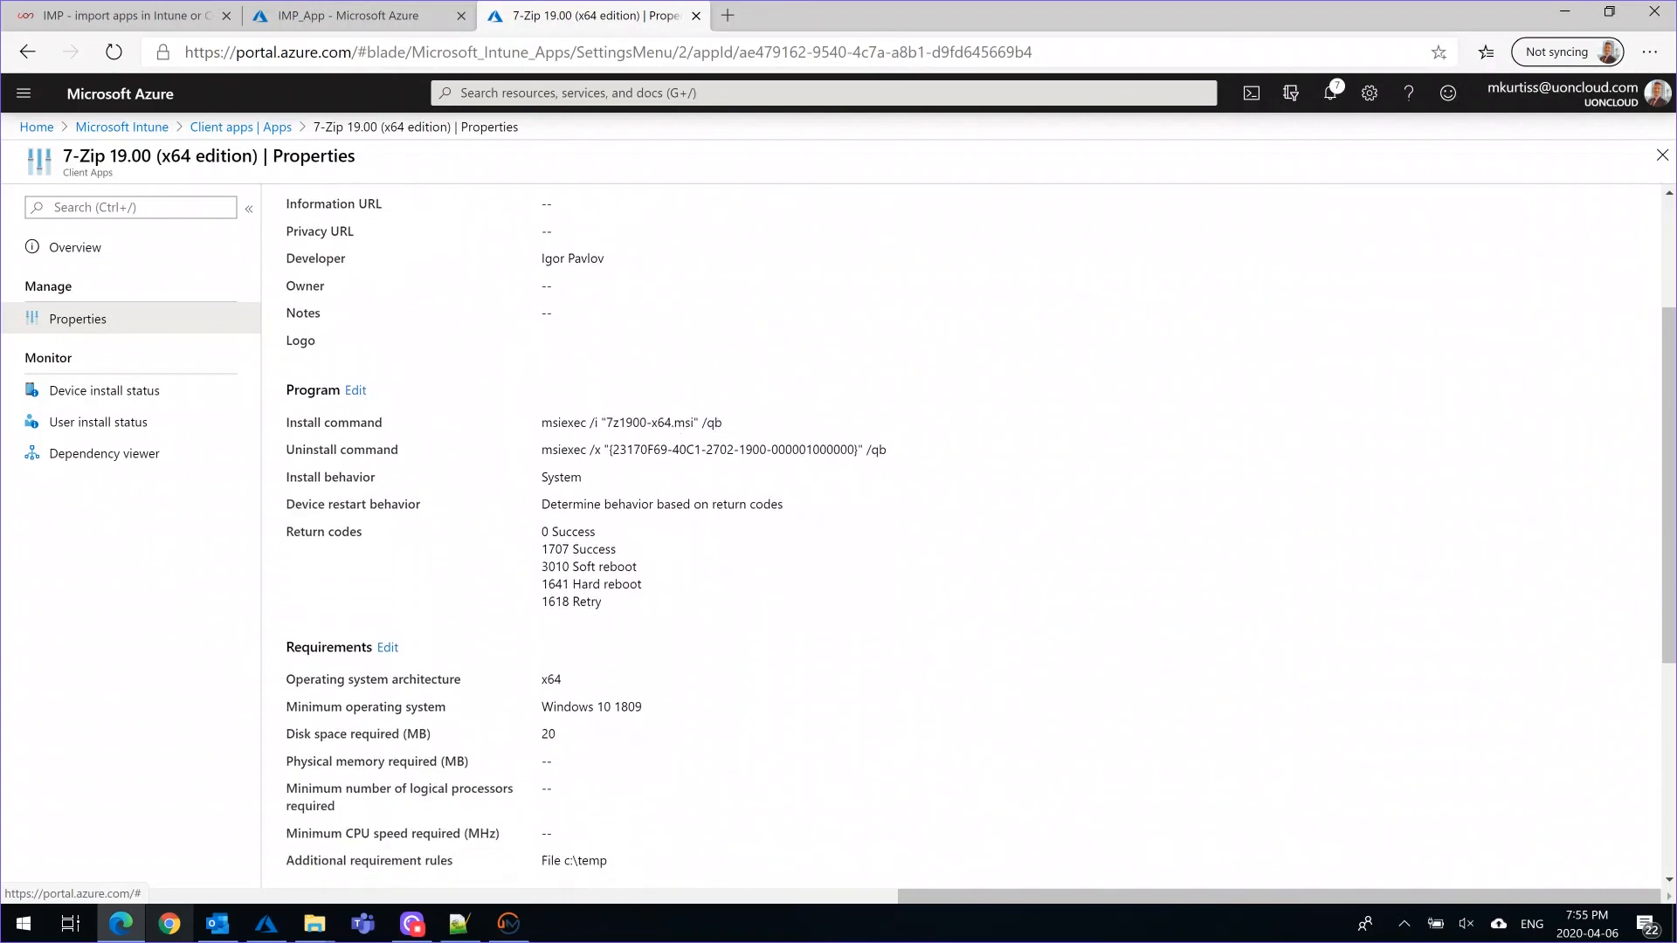
pyautogui.scroll(-2, 793, 569)
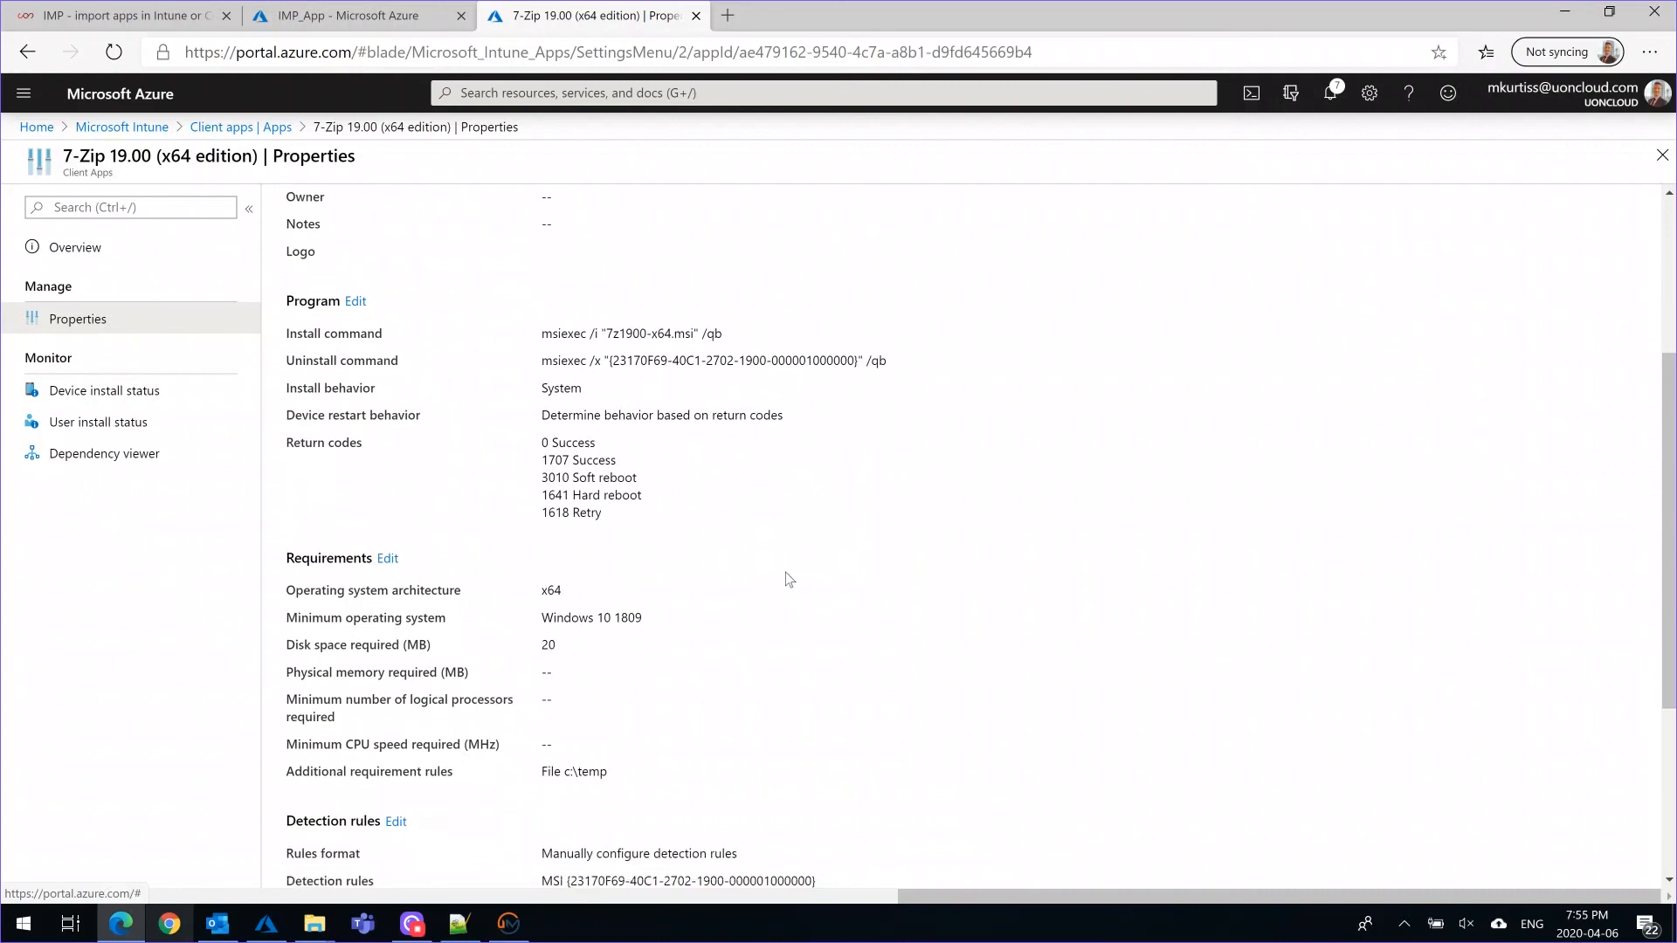
pyautogui.scroll(-2, 618, 620)
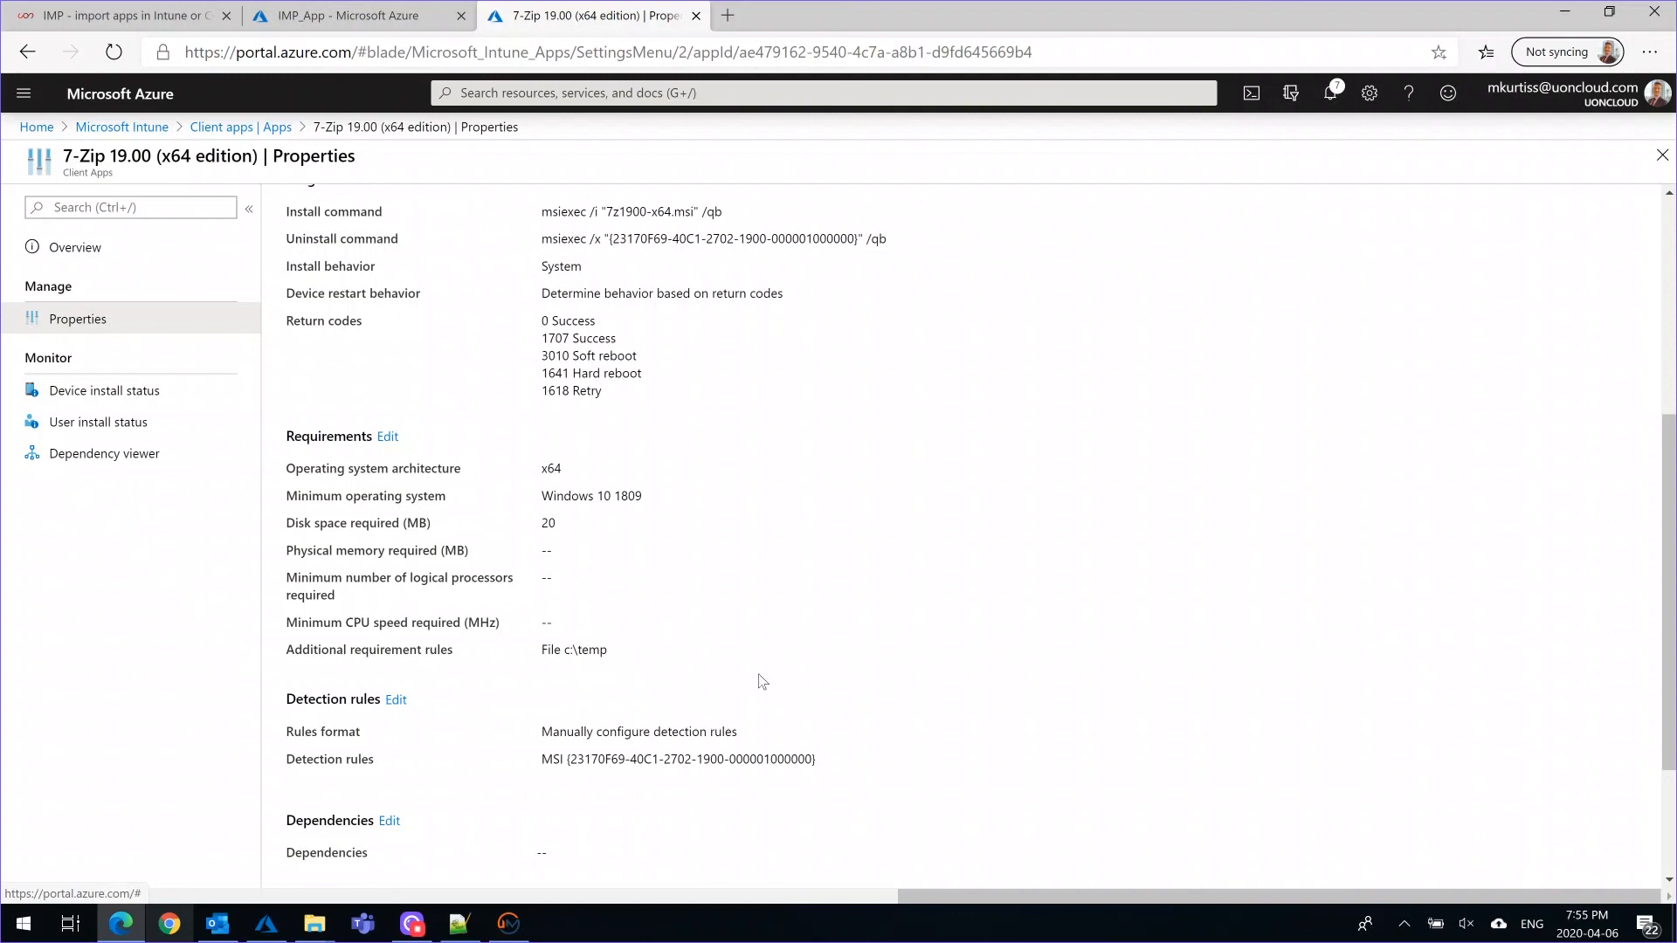
pyautogui.scroll(-1, 760, 681)
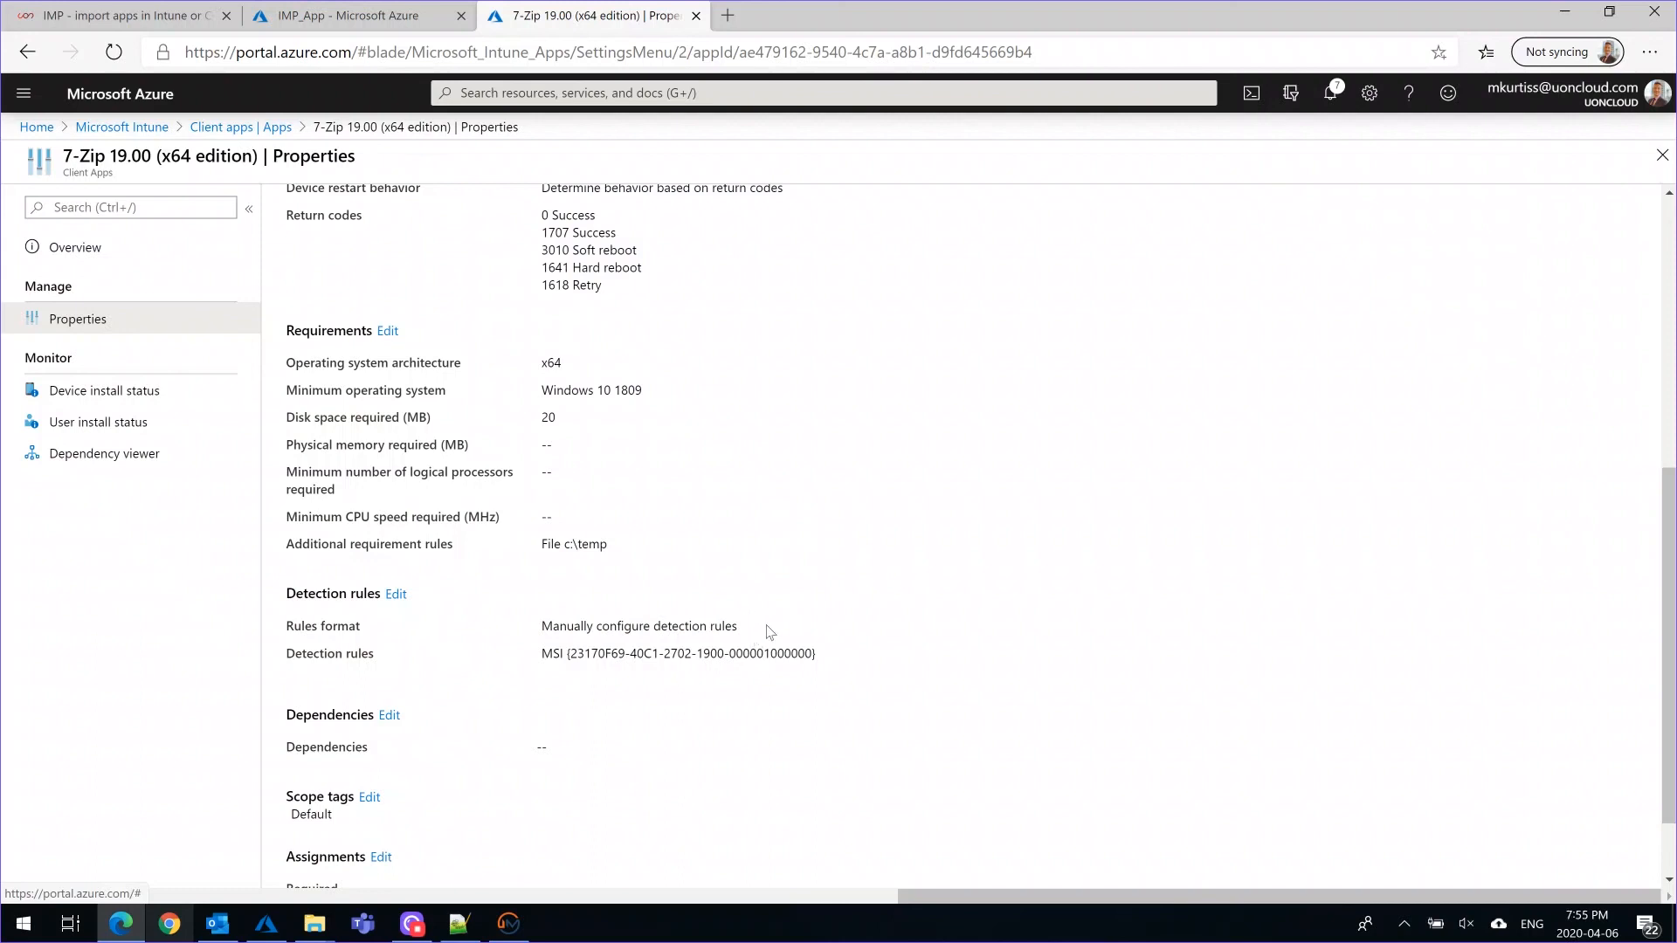
pyautogui.scroll(-1, 767, 631)
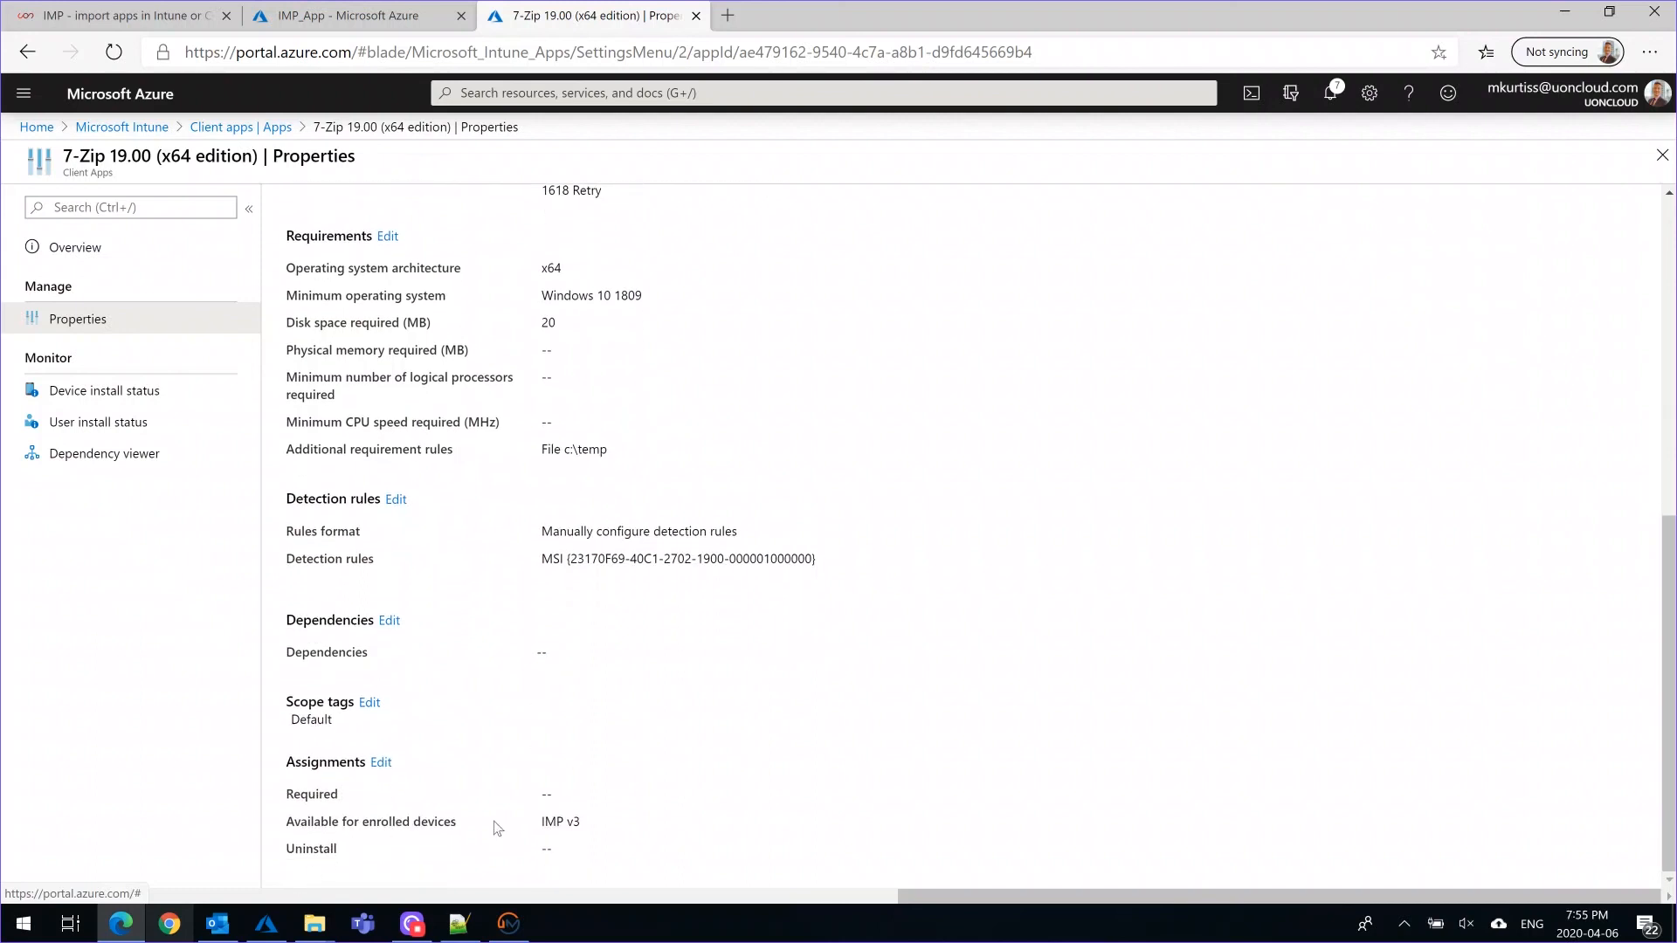
pyautogui.moveTo(584, 821); pyautogui.dragTo(536, 826)
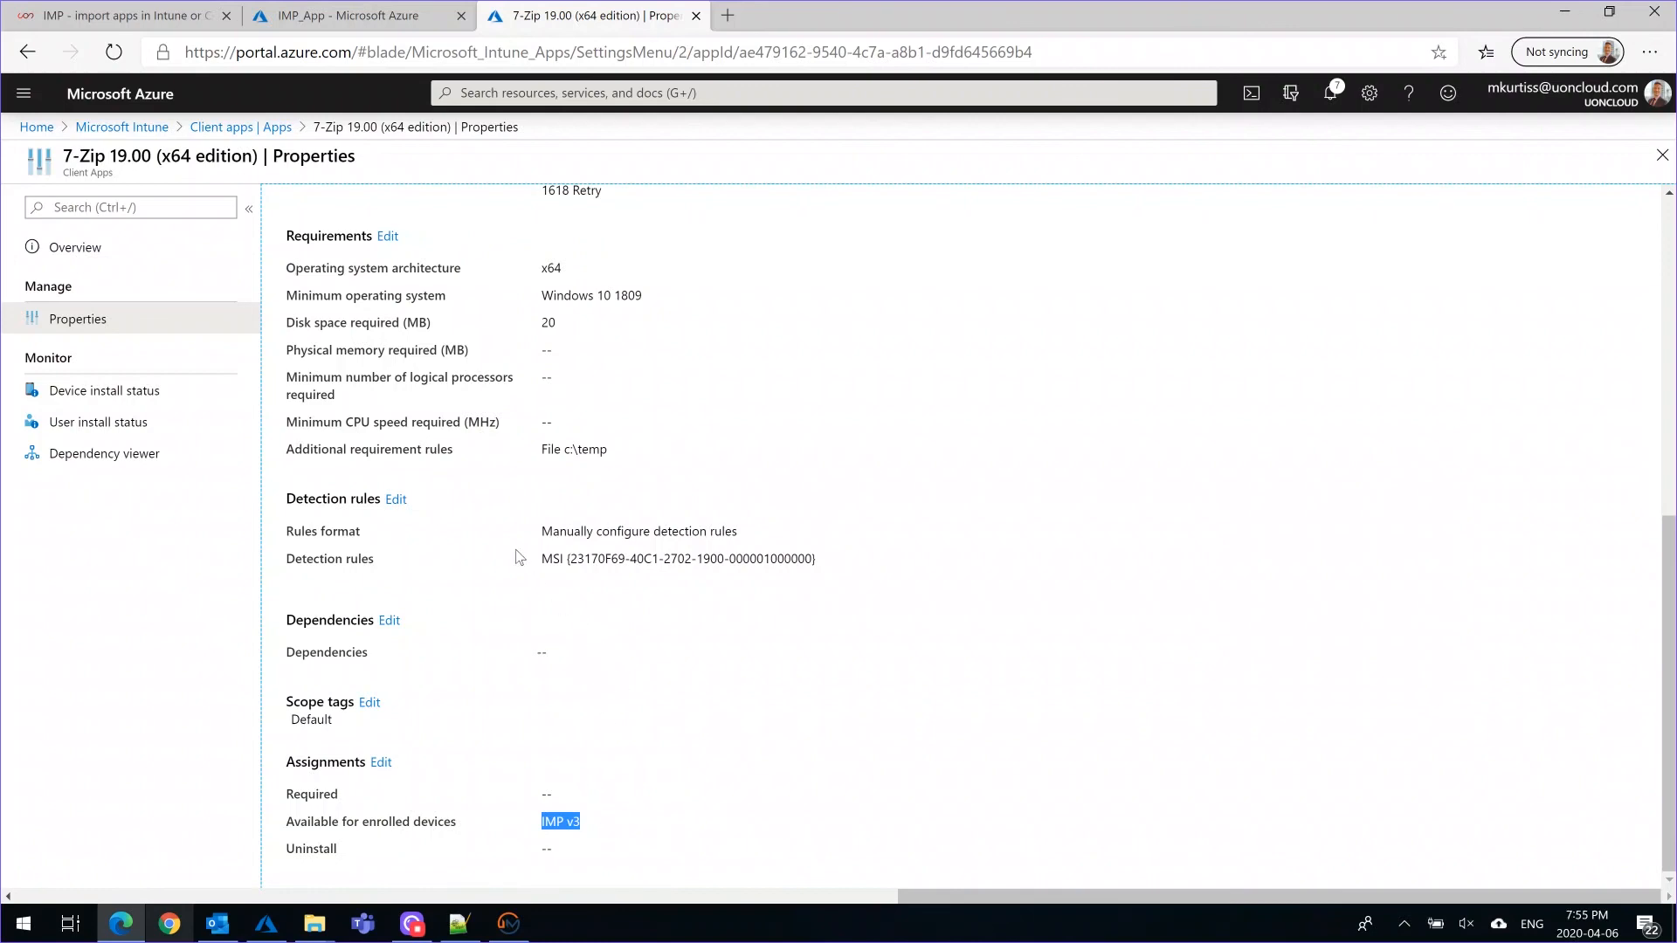
# Return to the Client apps list and switch to the IMP product page on uoncloud.com
pyautogui.click(253, 127)
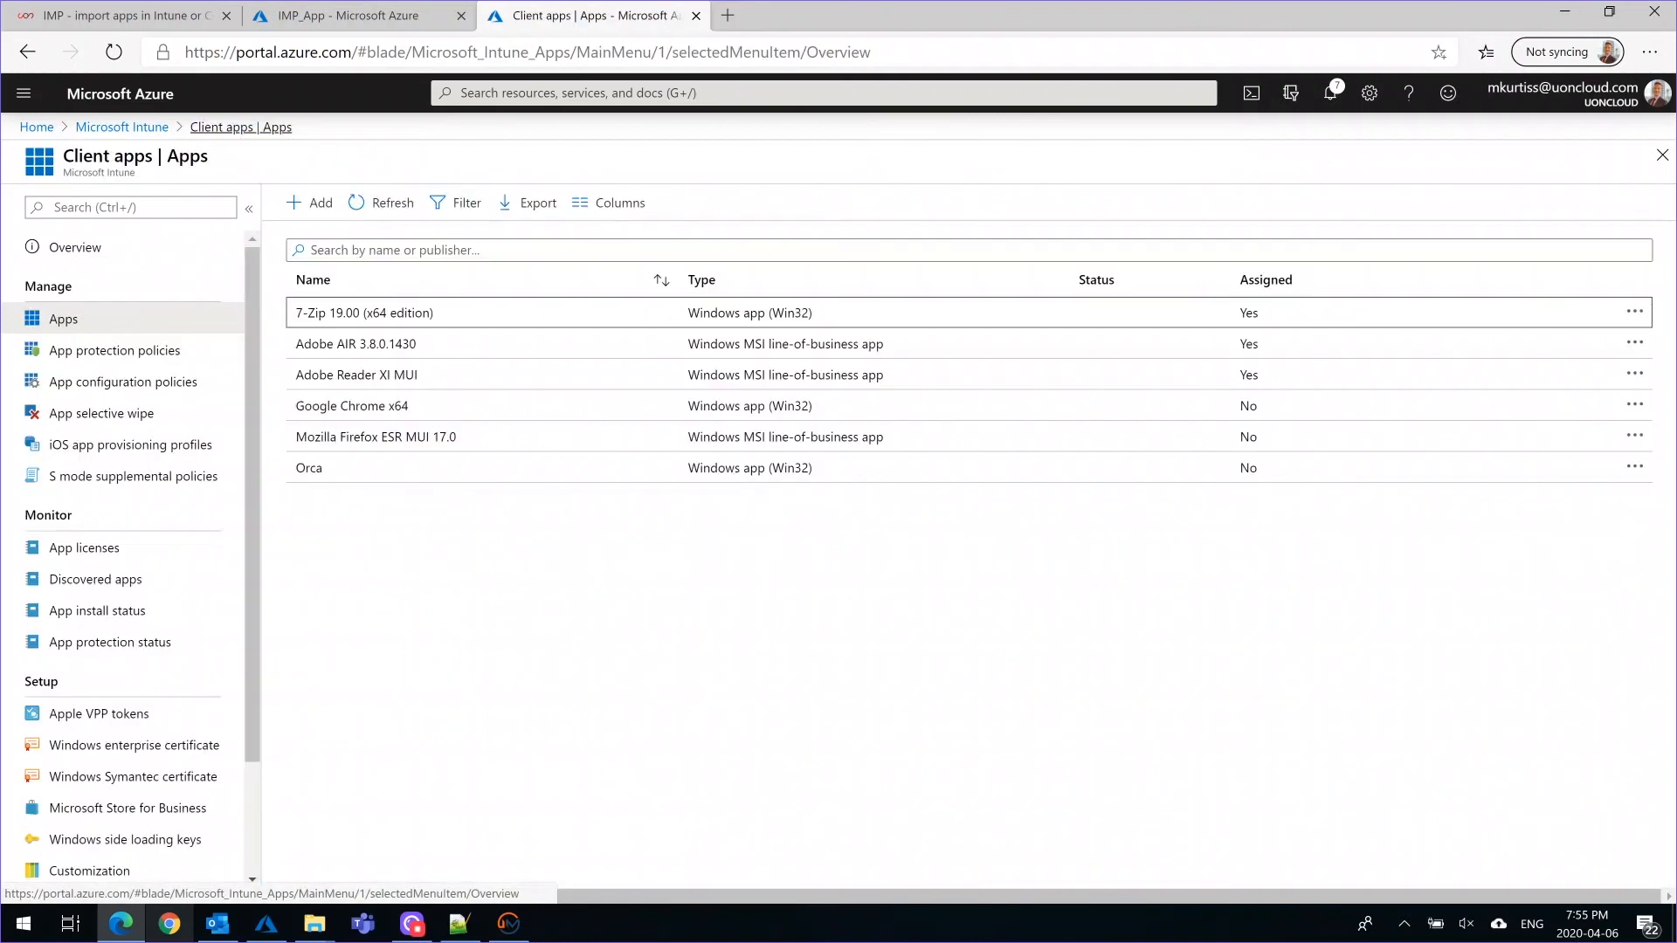
pyautogui.click(153, 26)
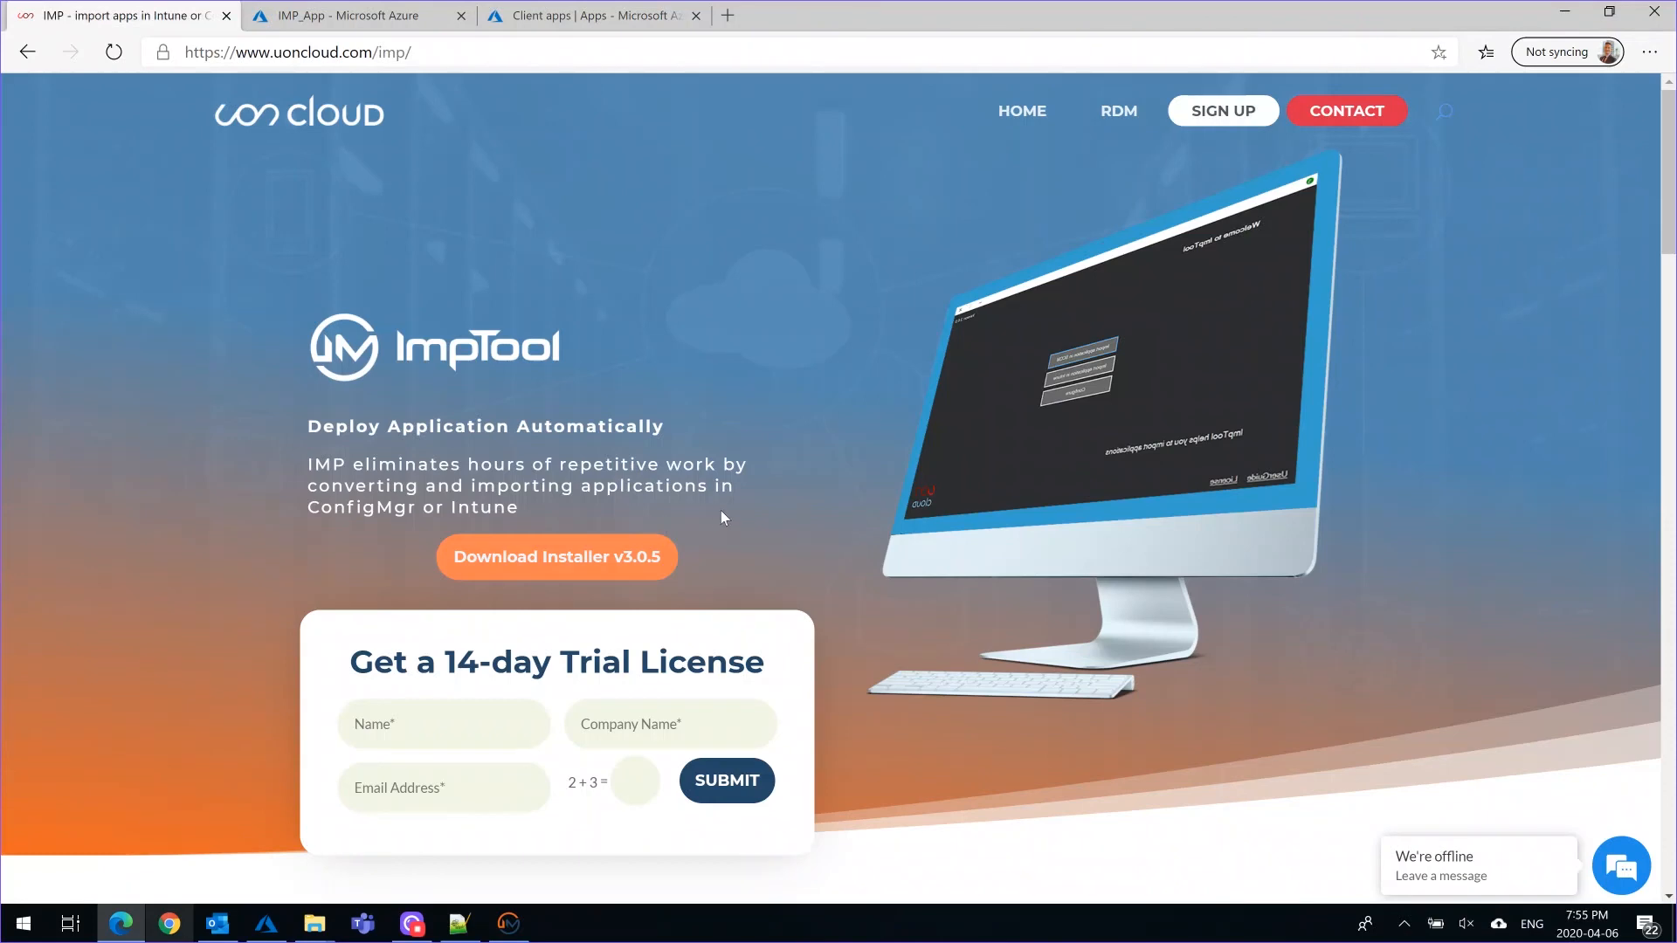